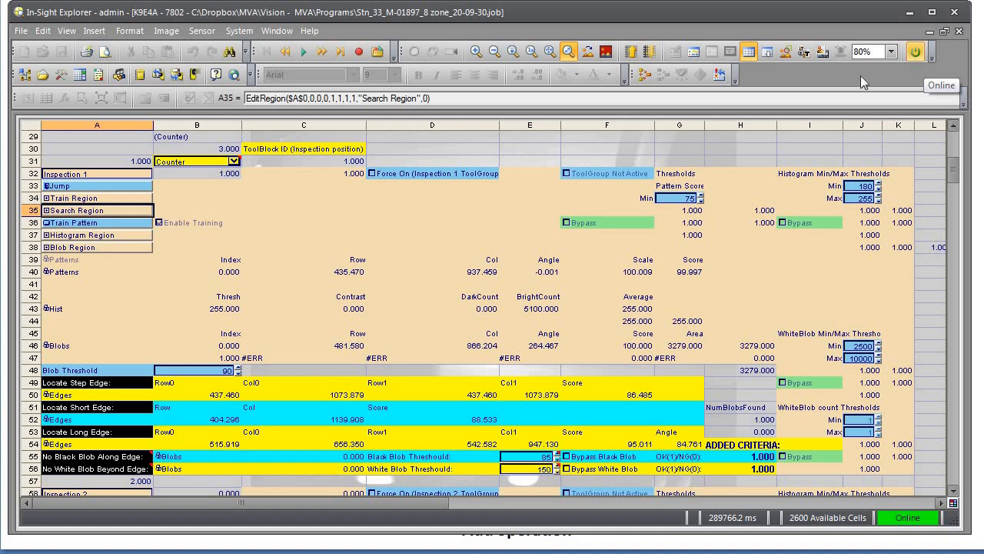
# Open Inspection 1's Search Region for editing, shift it over the bright part's end, and widen it to 928×540
pyautogui.doubleClick(102, 213)
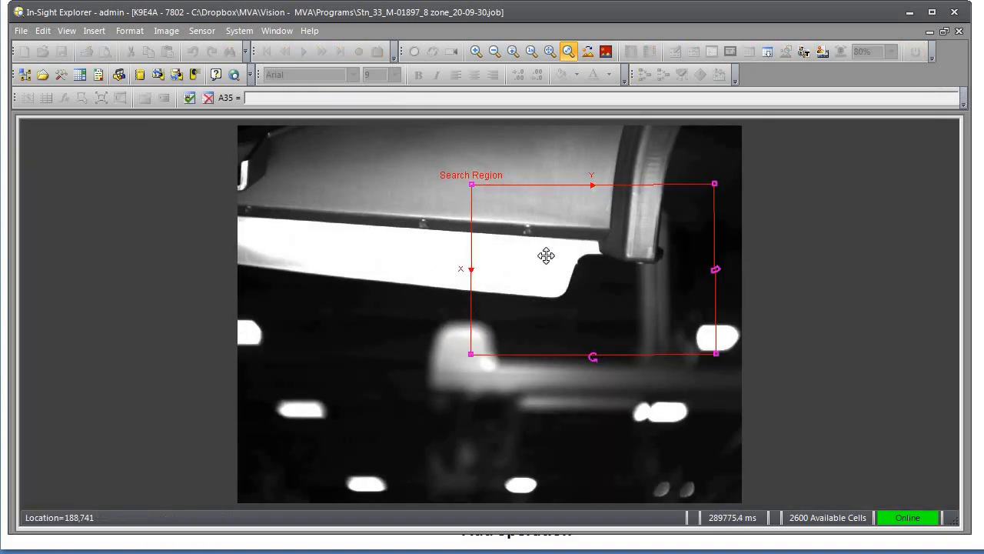
pyautogui.moveTo(586, 256); pyautogui.dragTo(529, 252)
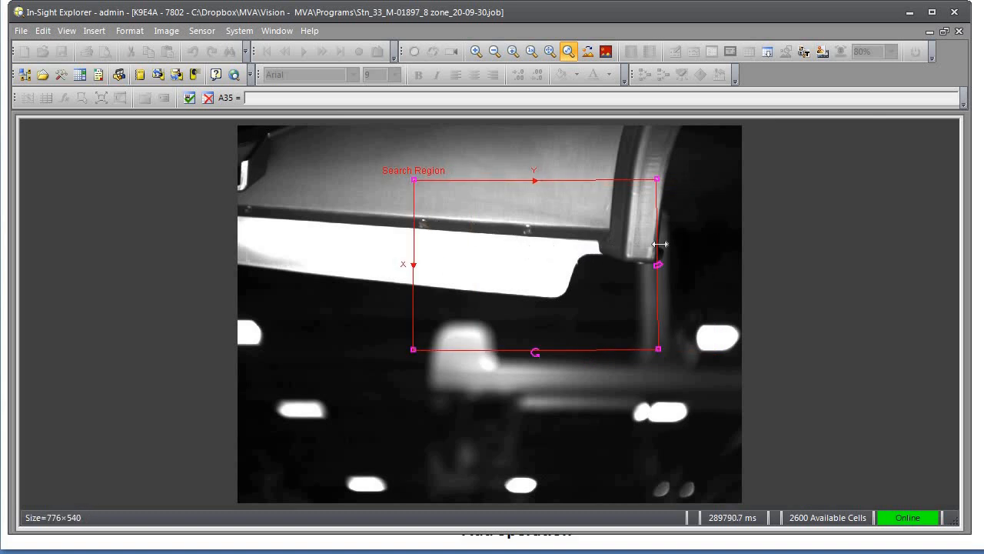
pyautogui.moveTo(659, 246); pyautogui.dragTo(705, 246)
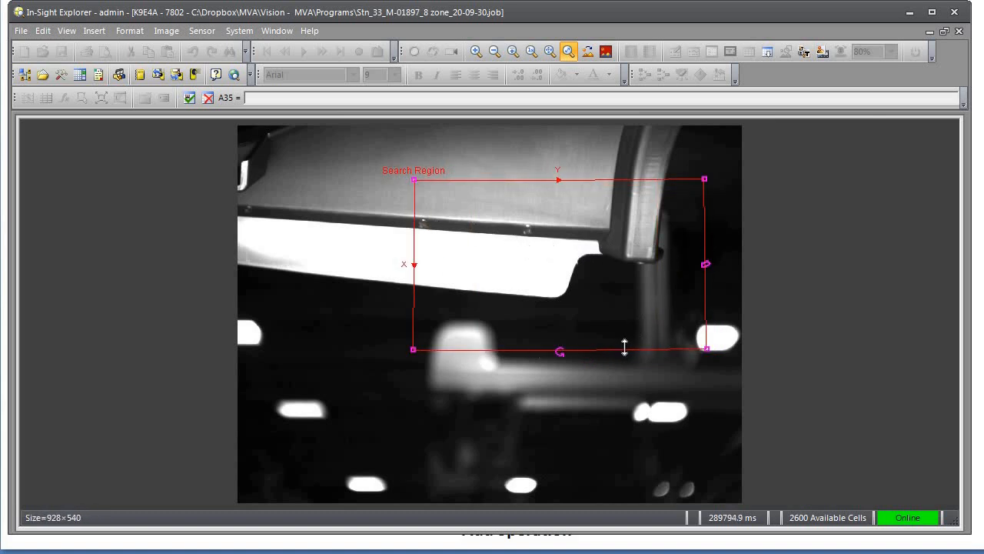
# Tilt the Search Region to 358° rotation, bend it to a 4° curve, and reposition it around the bright part's corner
pyautogui.moveTo(560, 352); pyautogui.dragTo(582, 351)
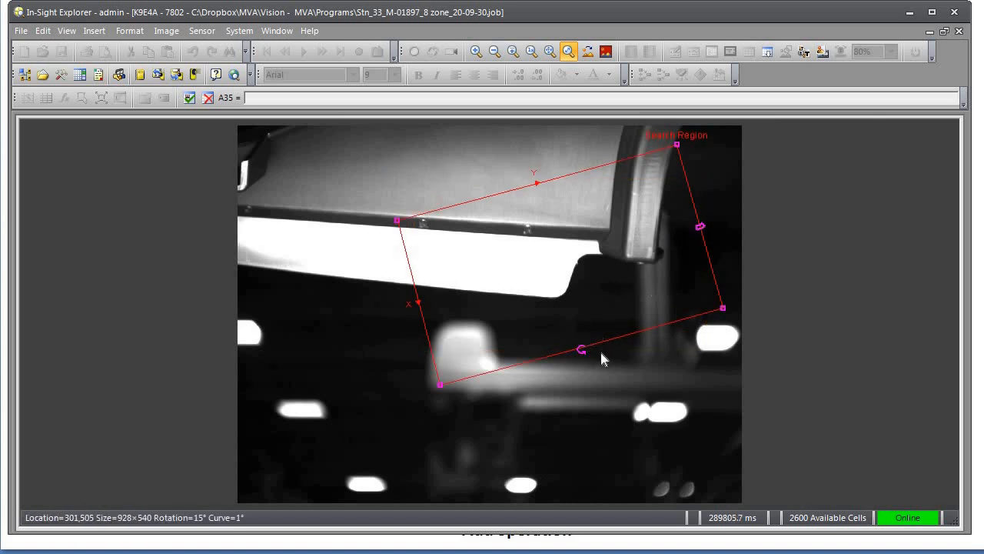
pyautogui.moveTo(582, 352); pyautogui.dragTo(556, 358)
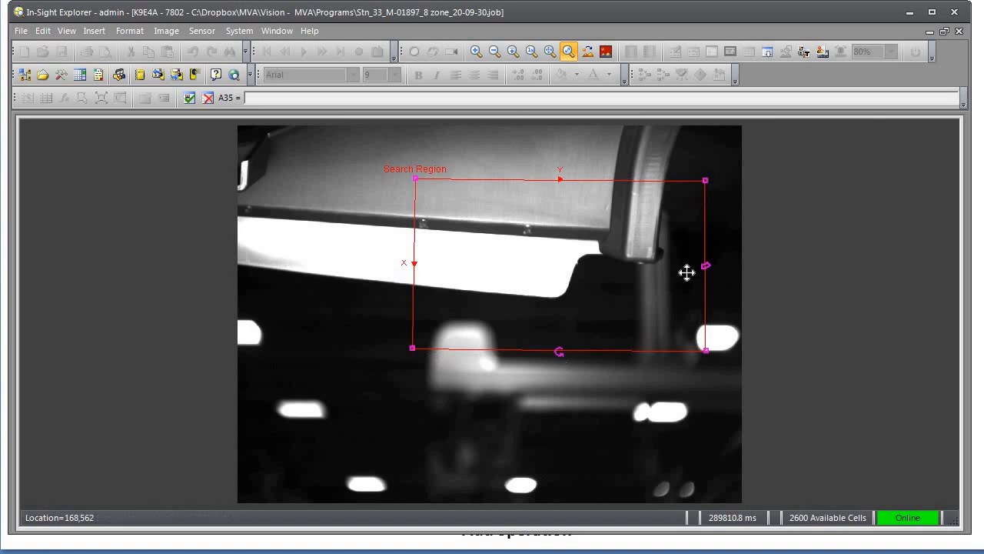
pyautogui.moveTo(707, 271)
pyautogui.mouseDown()
pyautogui.moveTo(716, 259)
pyautogui.moveTo(699, 270)
pyautogui.mouseUp()
pyautogui.moveTo(526, 286); pyautogui.dragTo(573, 285)
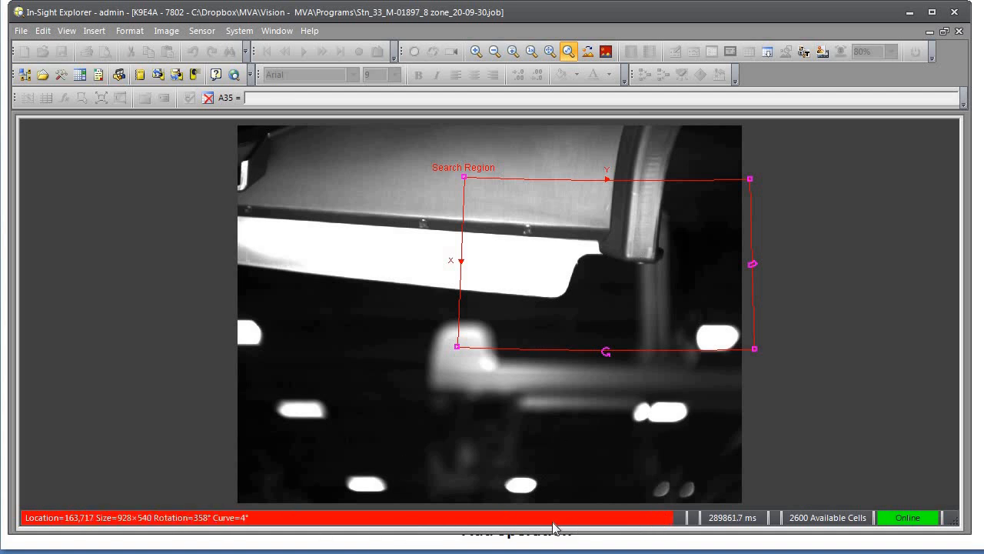
pyautogui.moveTo(610, 268); pyautogui.dragTo(551, 266)
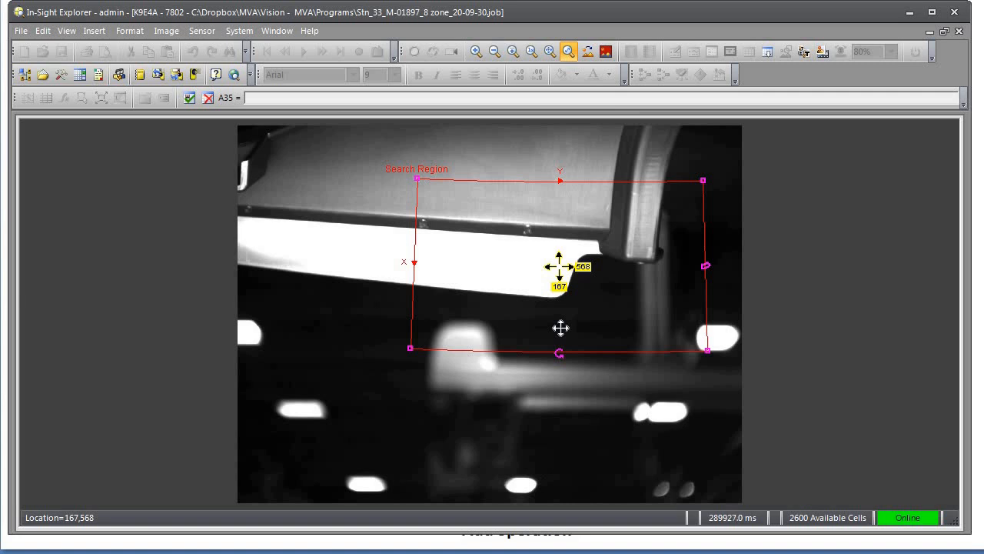
# Nudge the Search Region pixel by pixel to location 168,569
pyautogui.moveTo(561, 329); pyautogui.dragTo(560, 327)
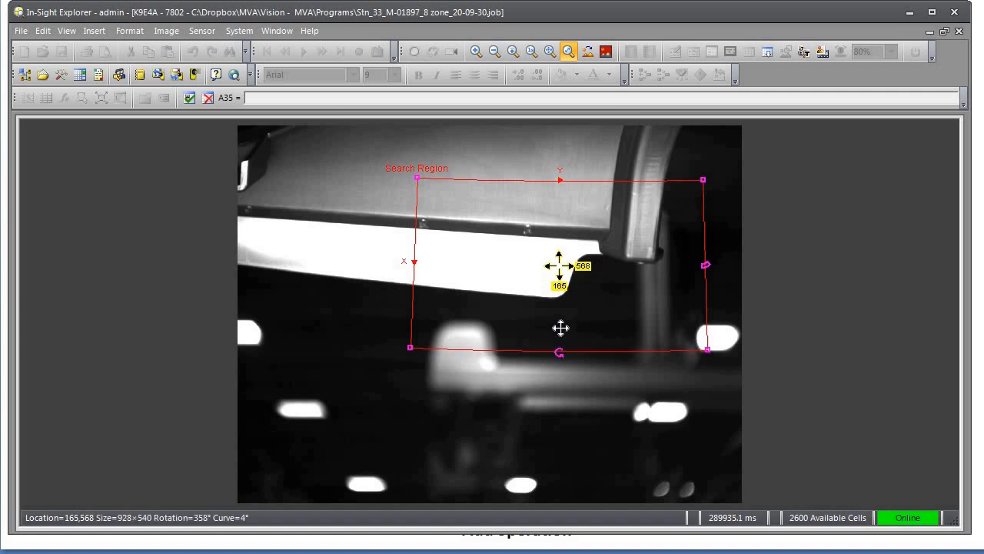
pyautogui.press('Down')
pyautogui.press('Down')
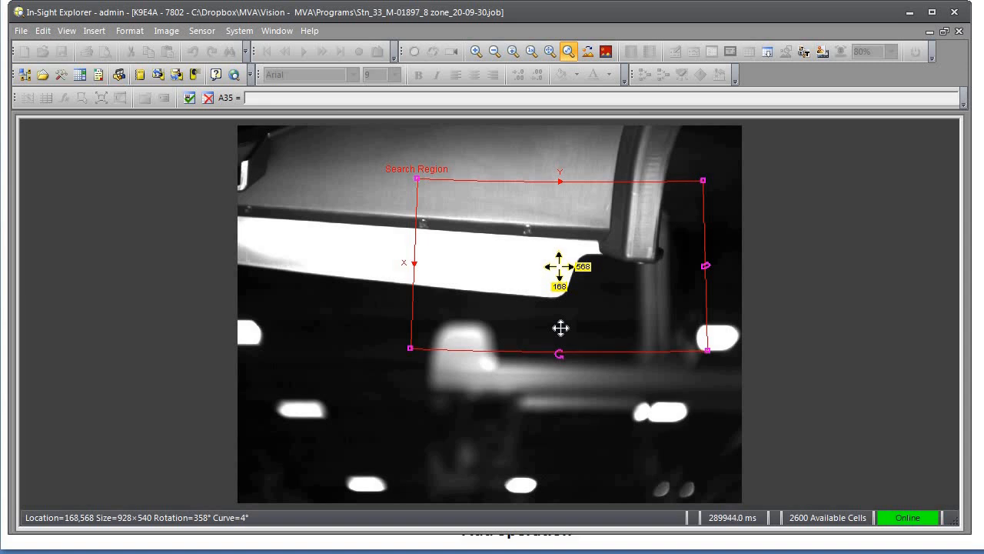
pyautogui.press('Right')
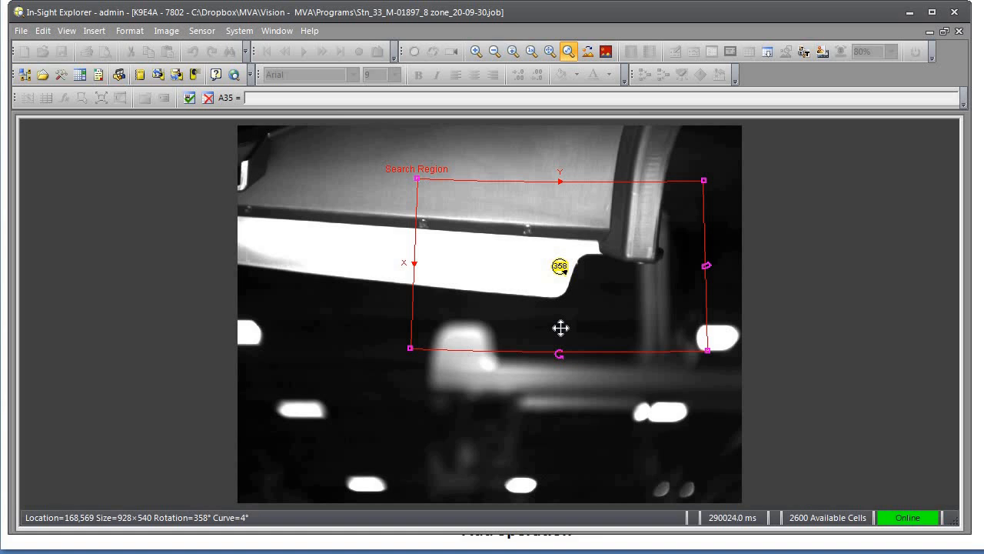
# Adjust the Search Region's rotation in small increments in both directions, ending at 359°
pyautogui.press('Right')
pyautogui.press('Right')
pyautogui.press('Right')
pyautogui.press('Right')
pyautogui.press('Left')
pyautogui.press('Left')
pyautogui.press('Left')
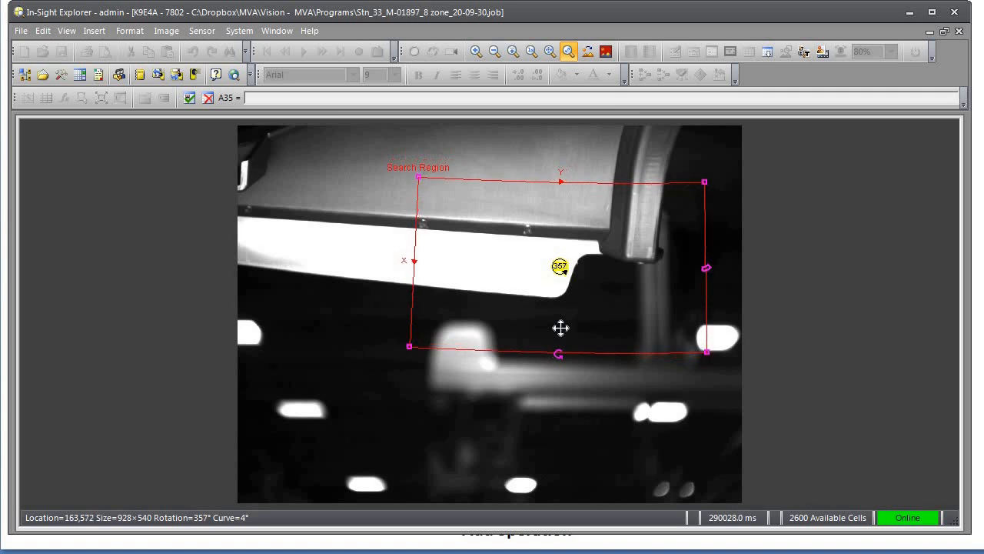
pyautogui.press('Left')
pyautogui.press('Left')
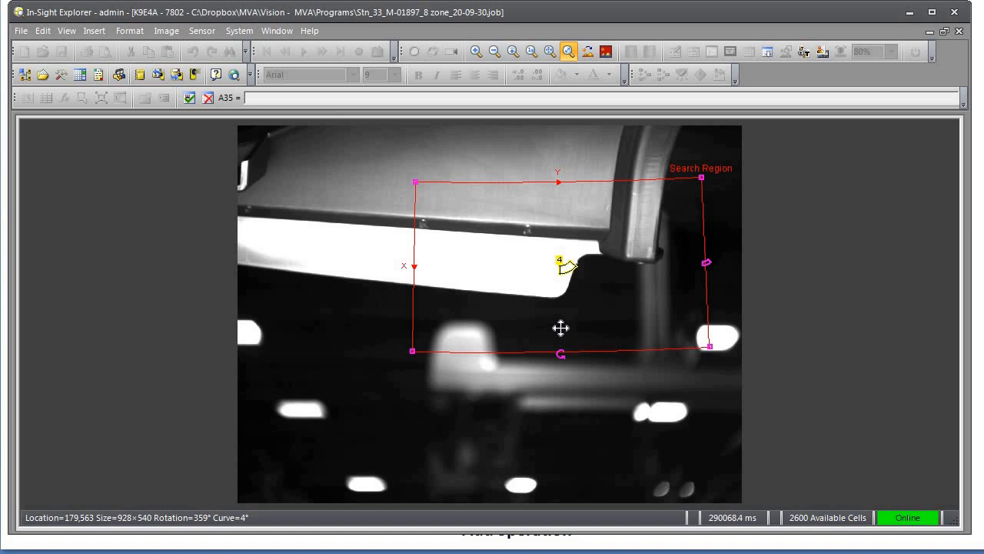
# Lower the Search Region's curve in small increments to -9°, and discard all edits to the region
pyautogui.press('Down')
pyautogui.press('Down')
pyautogui.press('Down')
pyautogui.press('Down')
pyautogui.press('Down')
pyautogui.press('Down')
pyautogui.press('Down')
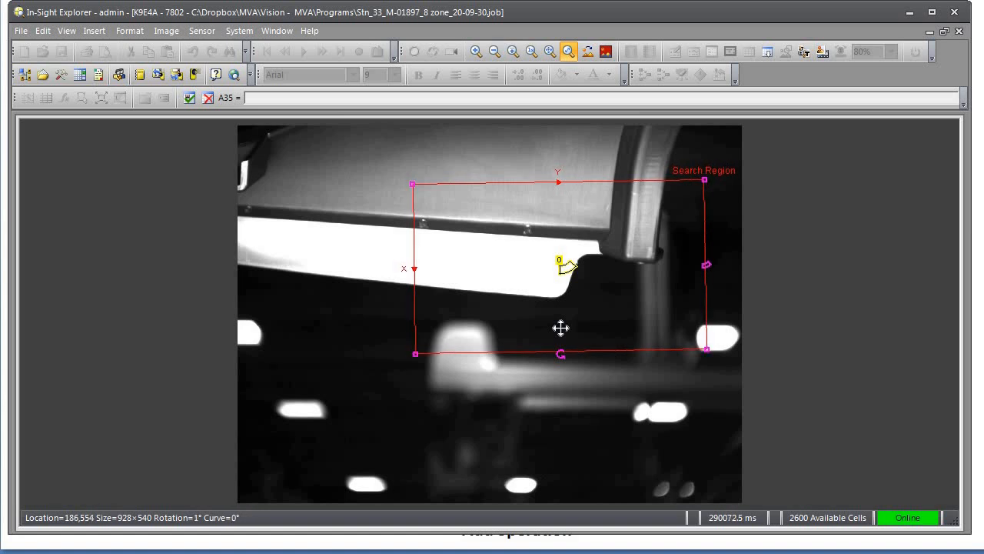
pyautogui.press('Down')
pyautogui.press('Down')
pyautogui.press('Down')
pyautogui.press('Down')
pyautogui.press('Down')
pyautogui.press('Down')
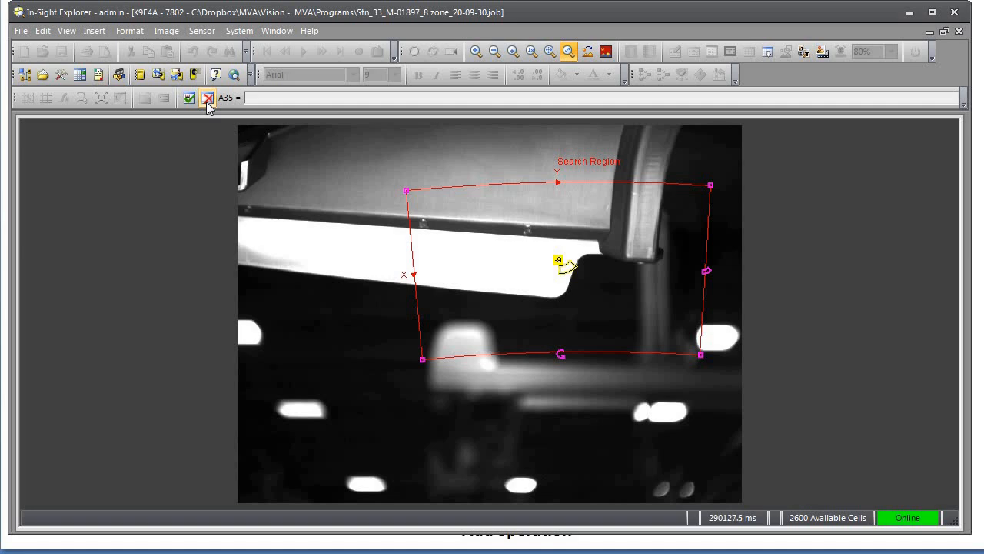
pyautogui.click(207, 98)
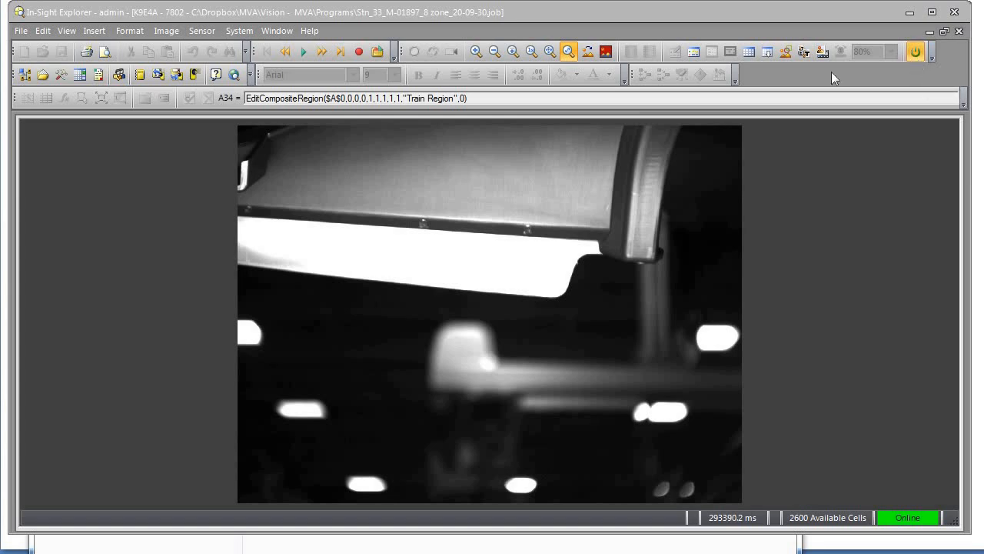
# Open Inspection 1's Train Region from the spreadsheet and lower its two upper corner points onto the bright part
pyautogui.click(749, 52)
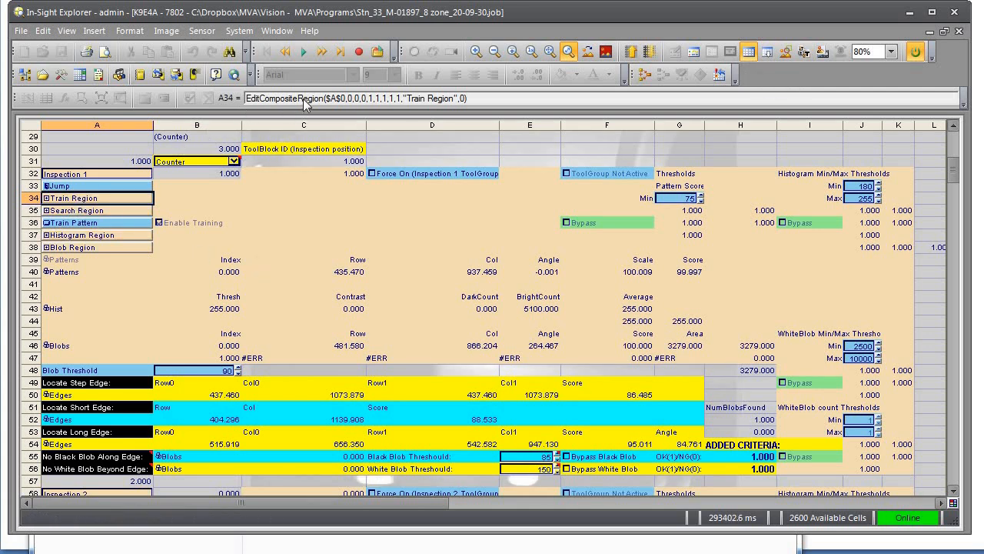
pyautogui.doubleClick(74, 200)
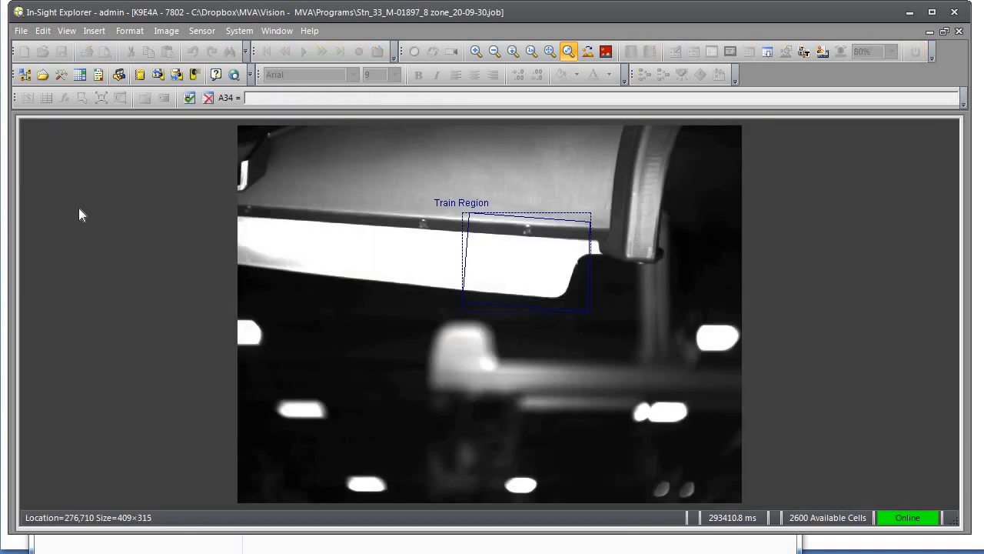
pyautogui.click(517, 274)
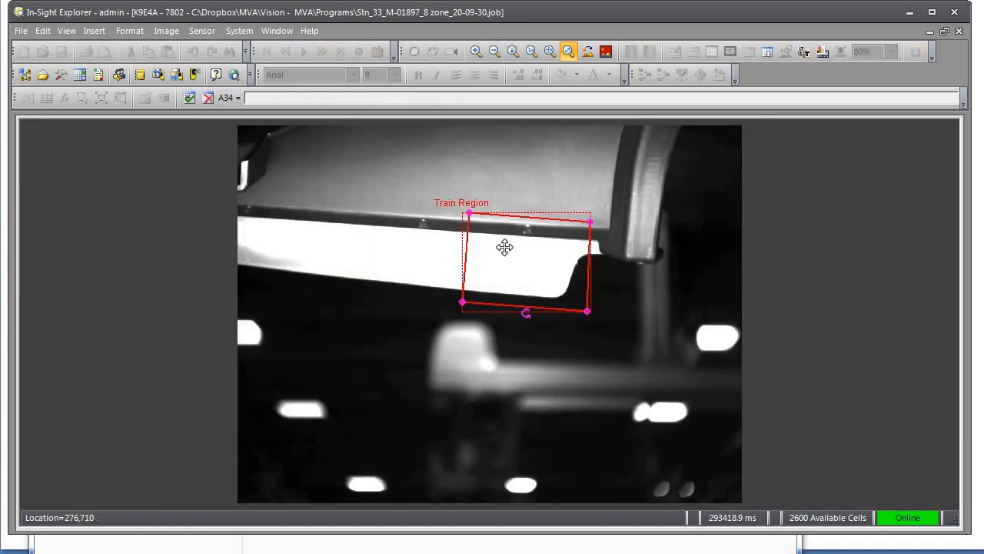
pyautogui.moveTo(470, 215); pyautogui.dragTo(468, 270)
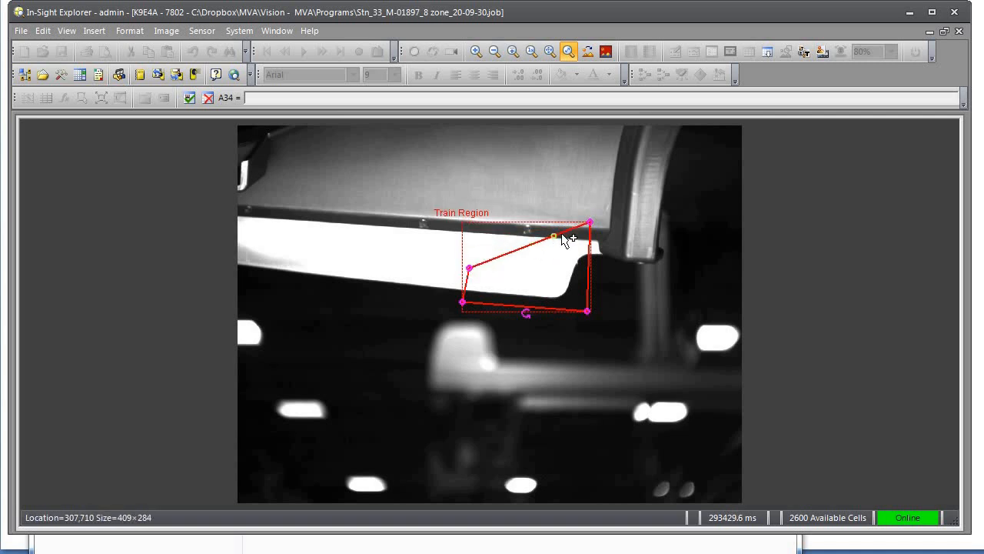
pyautogui.moveTo(589, 223); pyautogui.dragTo(587, 247)
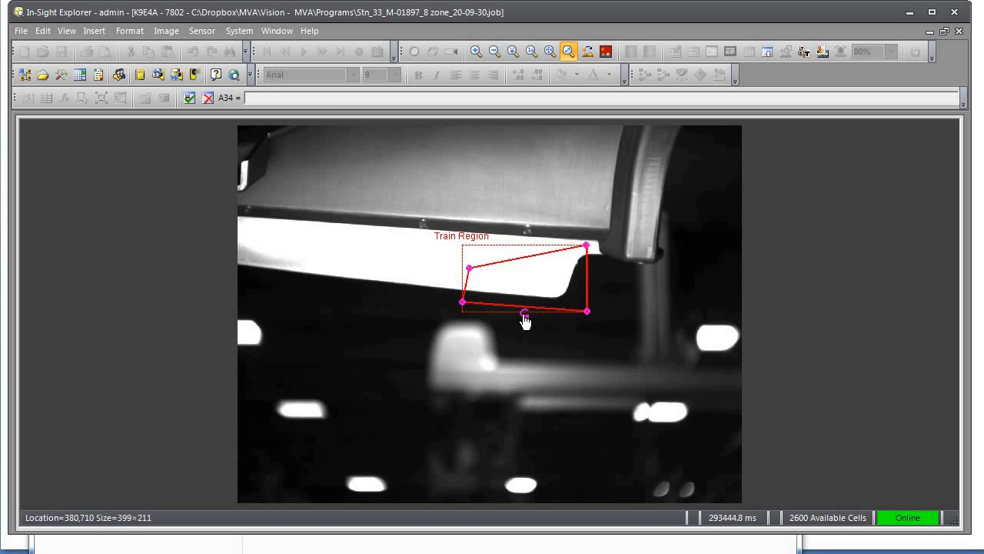
# Rotate the Train Region slightly, raise its upper corner near the notch, move it to location 372,718, and accept the changes
pyautogui.moveTo(525, 316)
pyautogui.mouseDown()
pyautogui.moveTo(530, 323)
pyautogui.moveTo(530, 314)
pyautogui.mouseUp()
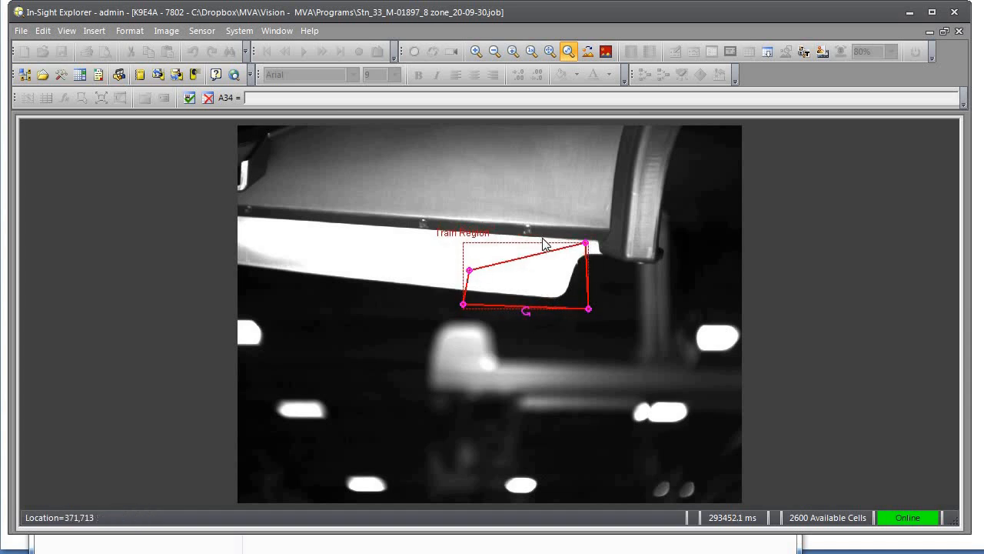
pyautogui.moveTo(532, 244)
pyautogui.mouseDown()
pyautogui.moveTo(534, 222)
pyautogui.moveTo(533, 240)
pyautogui.mouseUp()
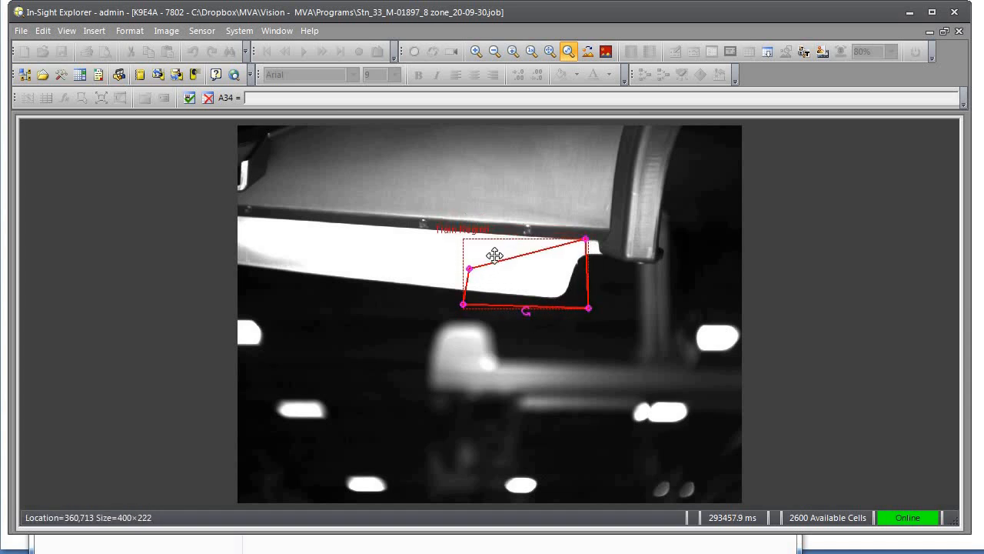
pyautogui.moveTo(550, 277)
pyautogui.mouseDown()
pyautogui.moveTo(505, 279)
pyautogui.moveTo(542, 280)
pyautogui.mouseUp()
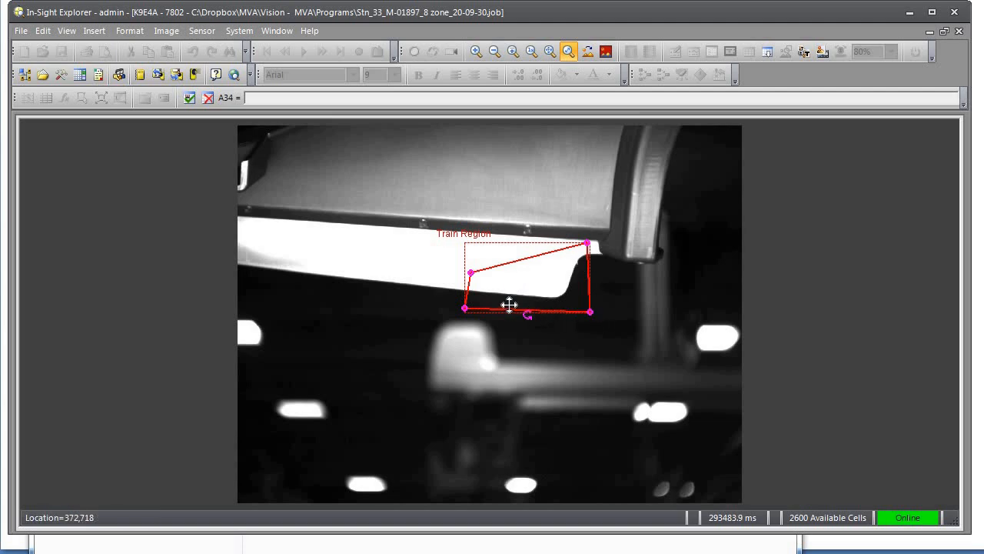
pyautogui.click(189, 98)
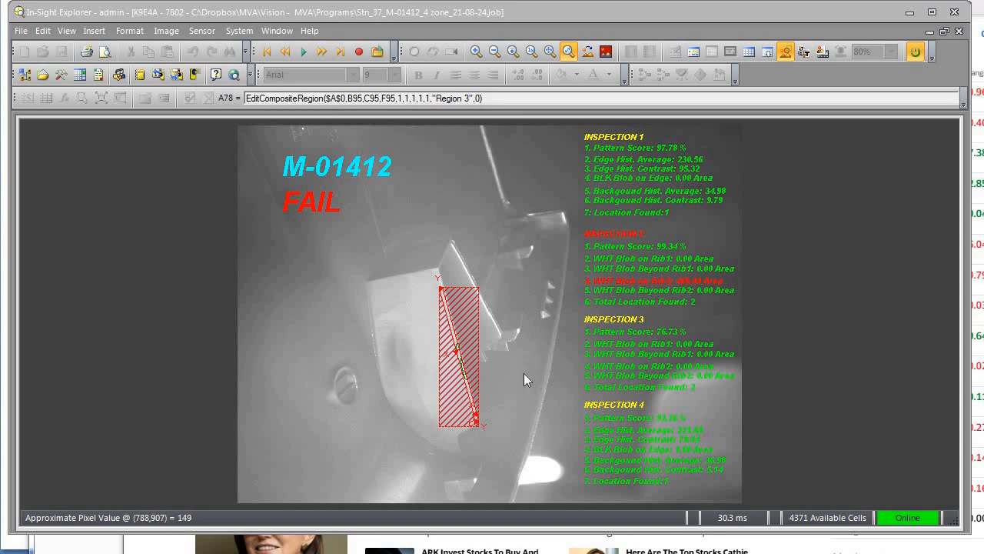
# Show the spreadsheet and examine the Region 3 and Allowed Area cells of Inspection 2's WHT Blob on Rib2 check
pyautogui.click(751, 54)
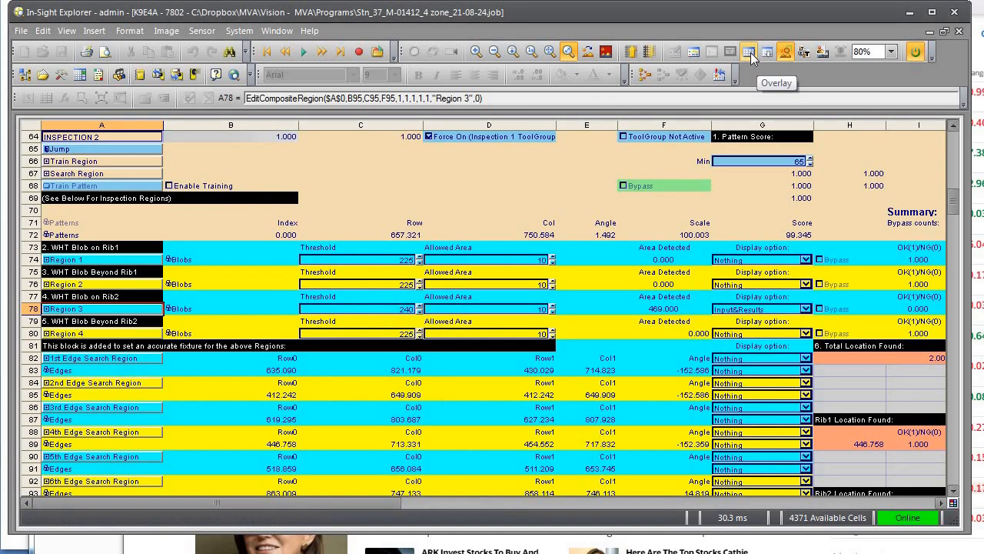
pyautogui.click(48, 299)
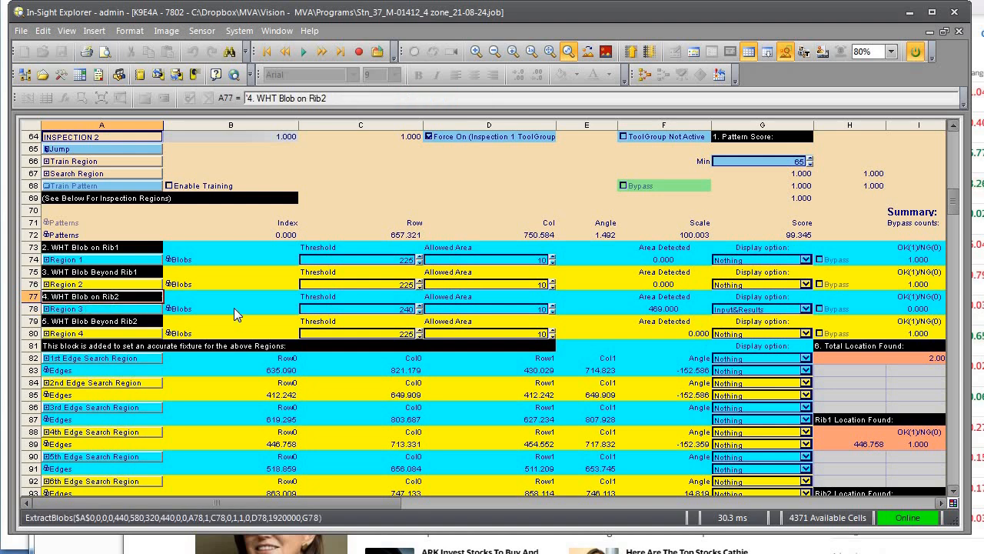
pyautogui.click(455, 299)
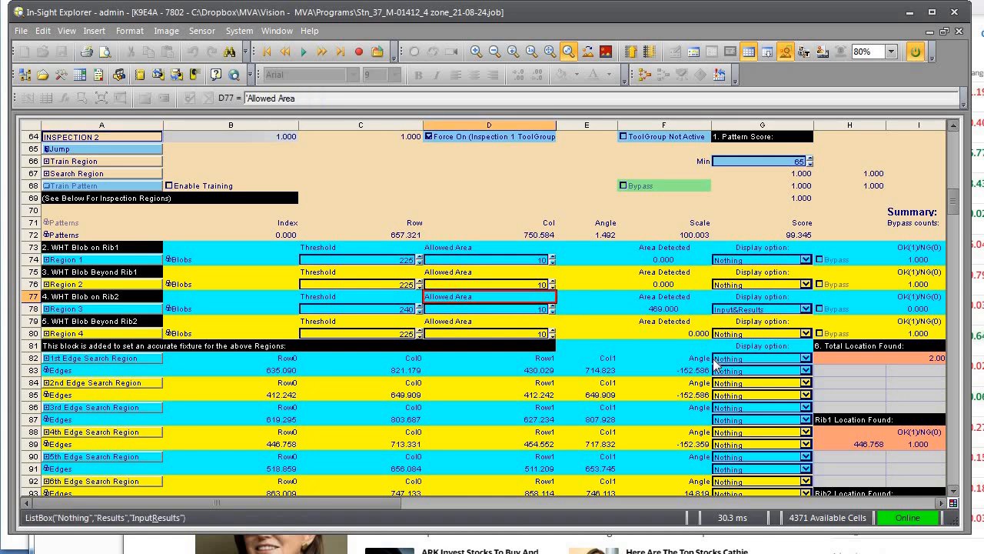
pyautogui.press('Down')
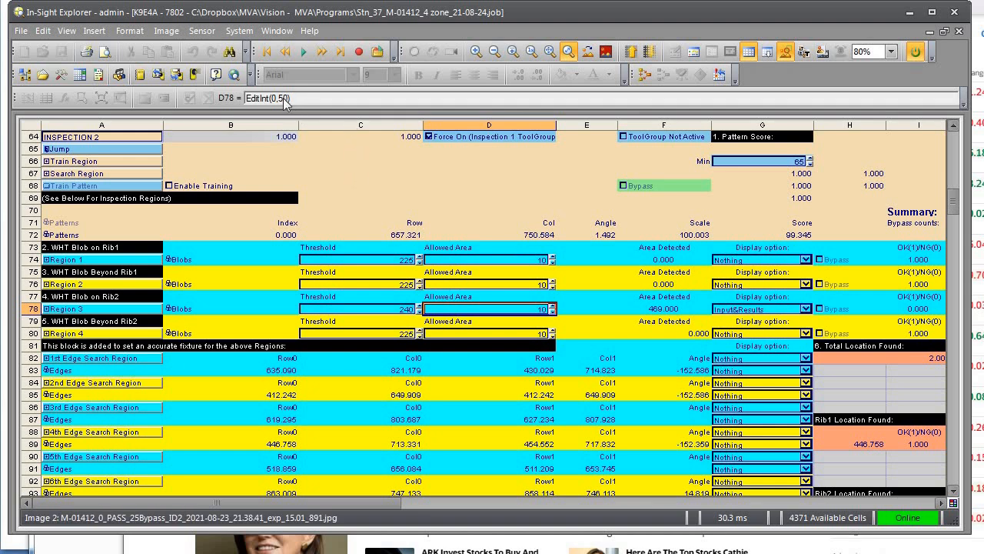
pyautogui.click(480, 299)
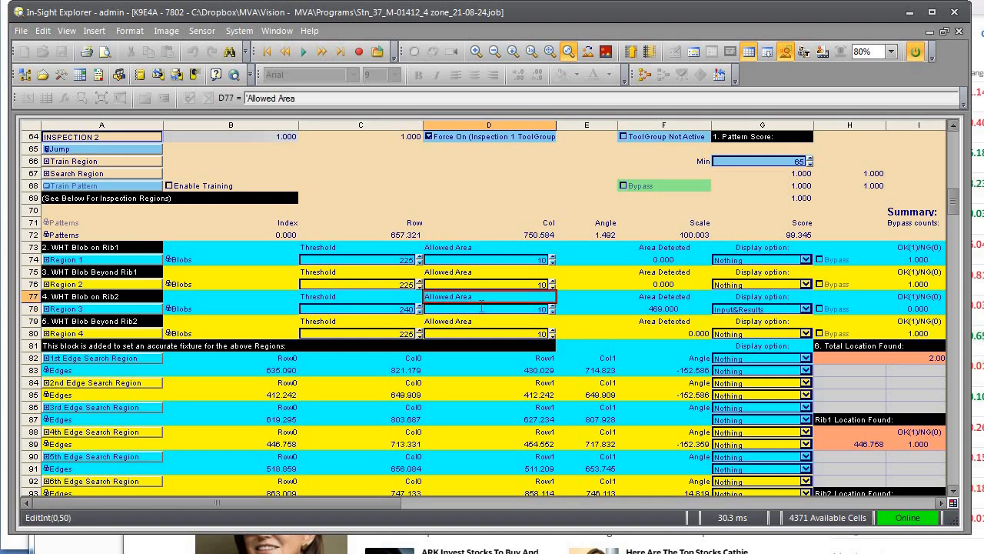
# Move Inspection 2's Region 3 to location 499,627 along Rib2, accept it, and view the inspection results on the image
pyautogui.doubleClick(97, 310)
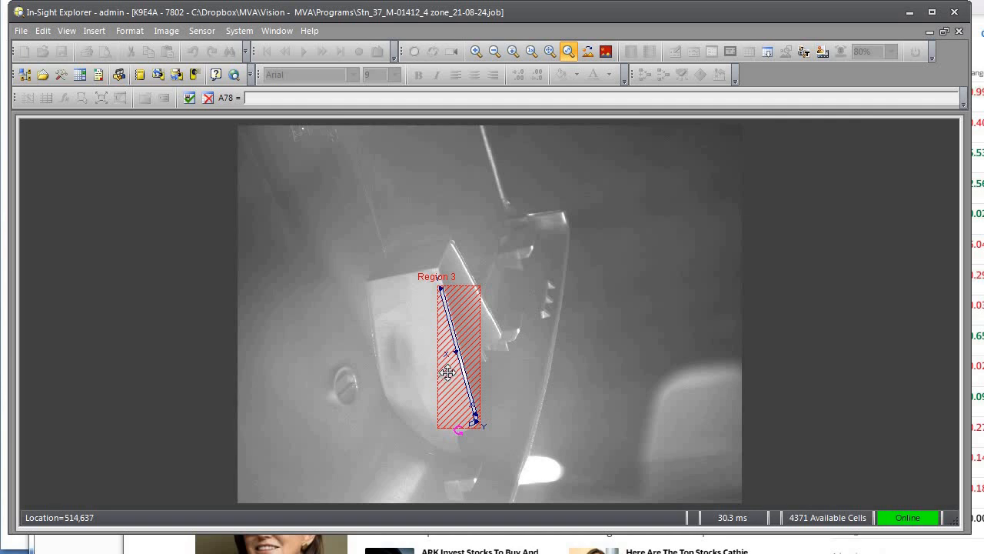
pyautogui.moveTo(448, 369); pyautogui.dragTo(450, 392)
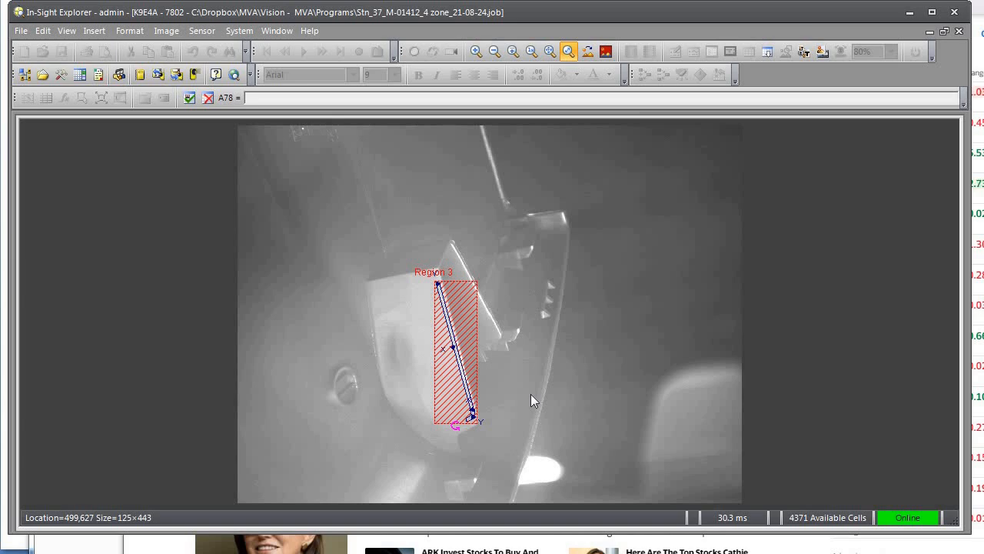
pyautogui.click(189, 99)
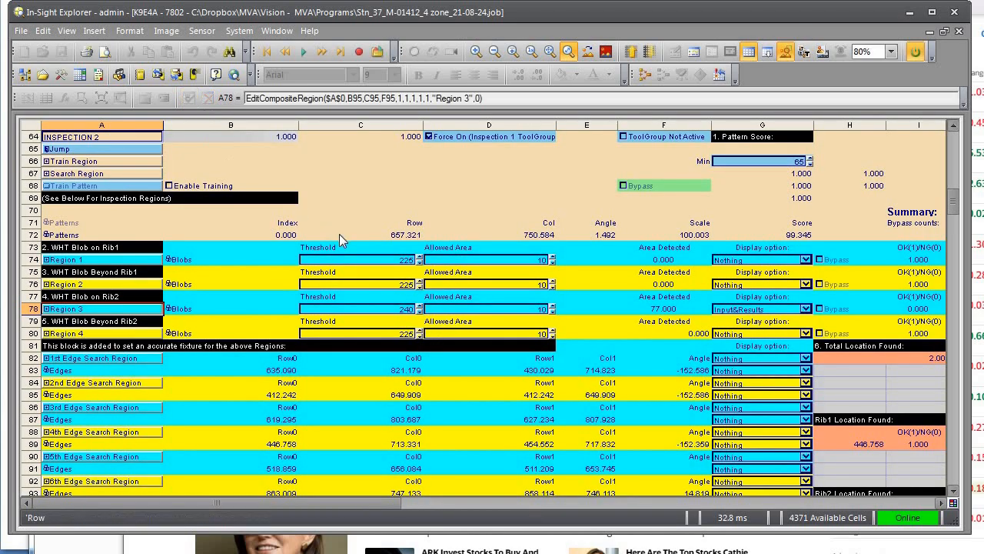
pyautogui.click(750, 52)
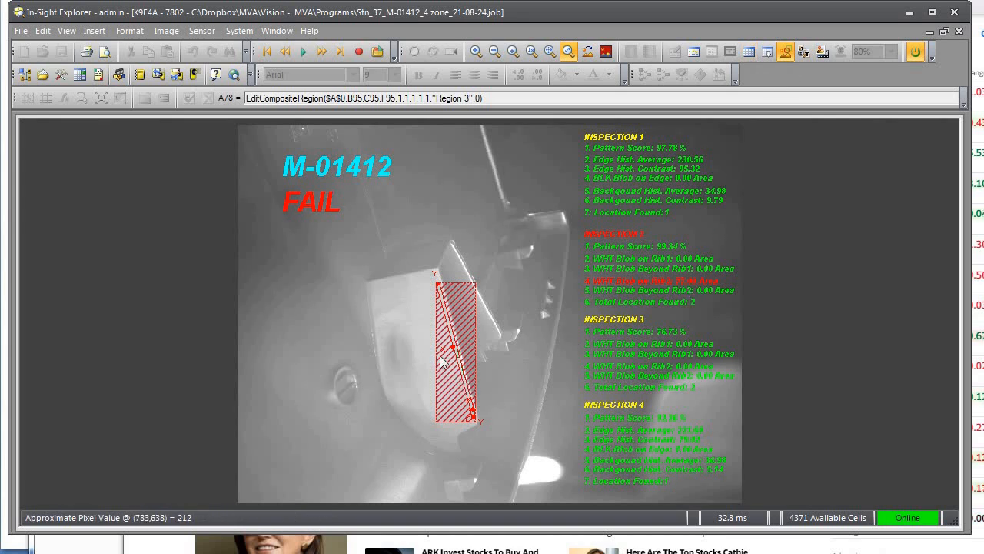
# Open Inspection 2's Region 3 from the spreadsheet, move it to location 499,625, accept it, and view the inspection results on the image
pyautogui.click(749, 52)
pyautogui.doubleClick(119, 311)
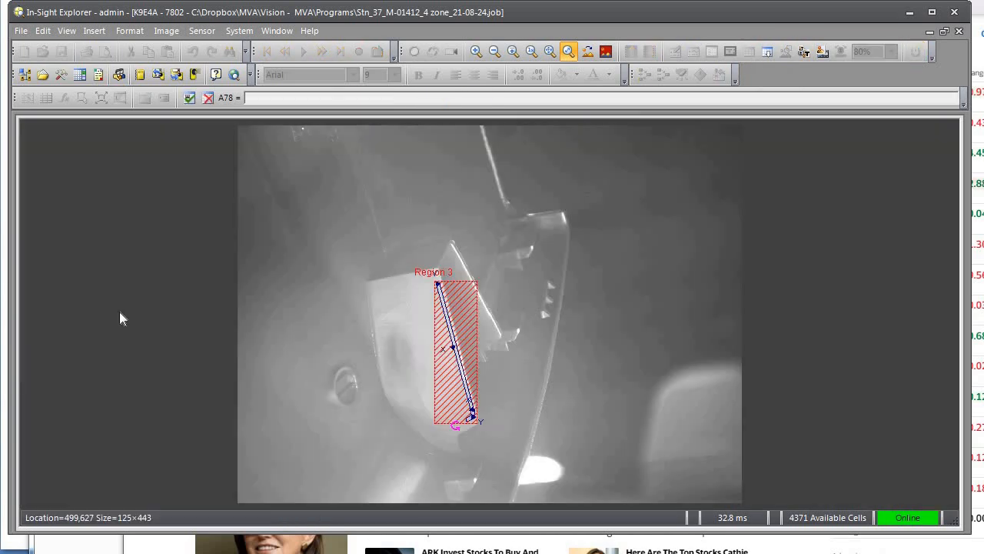
pyautogui.click(446, 350)
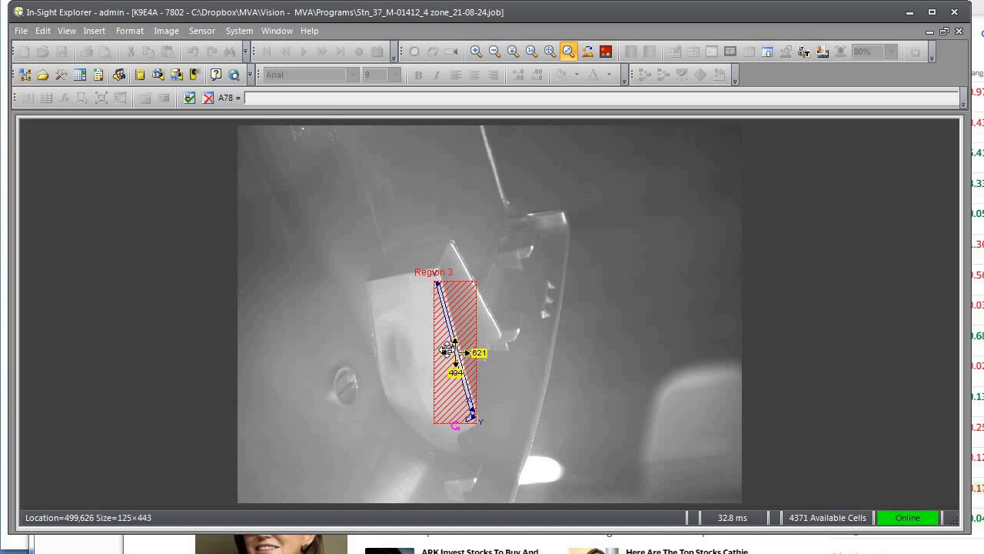
pyautogui.moveTo(447, 349); pyautogui.dragTo(445, 350)
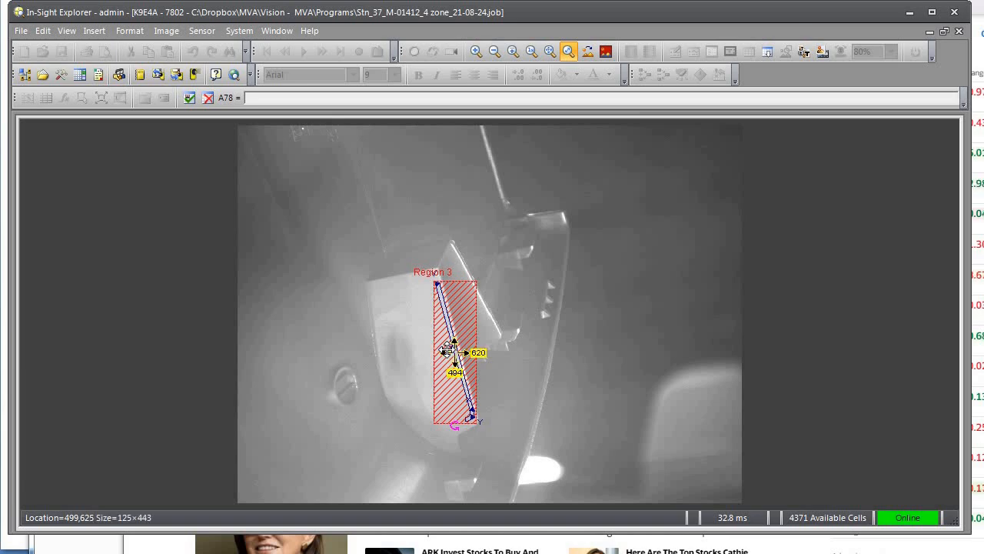
pyautogui.press('Return')
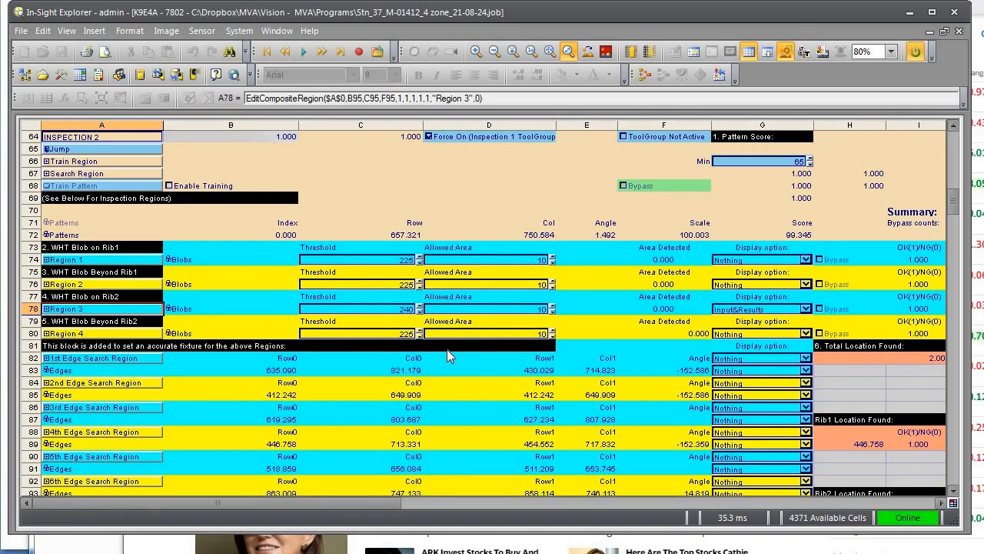
pyautogui.click(749, 51)
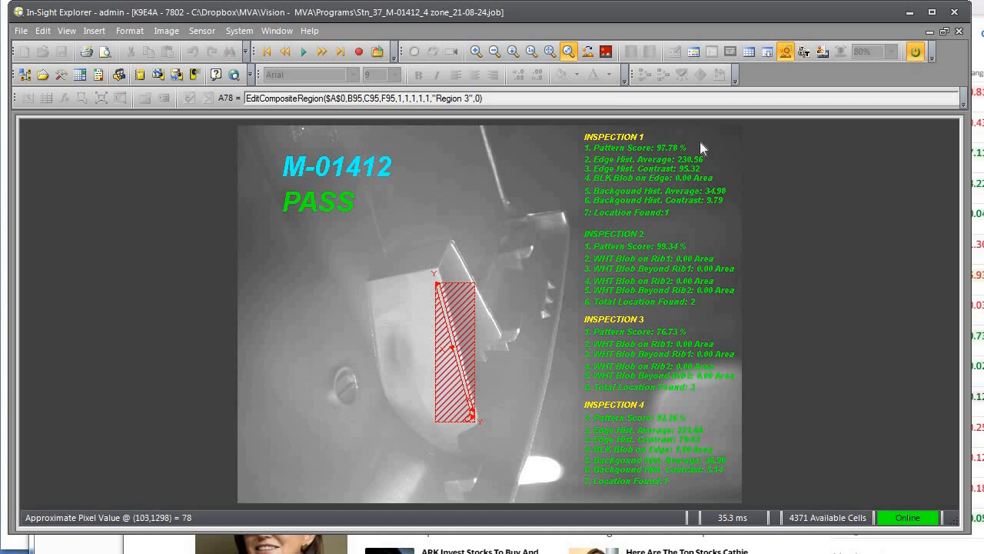
# Try to reshape Region 3's long strip by moving it off the rib, widening it to 133×419, curving it 18° and rotating it to 13°
pyautogui.click(751, 54)
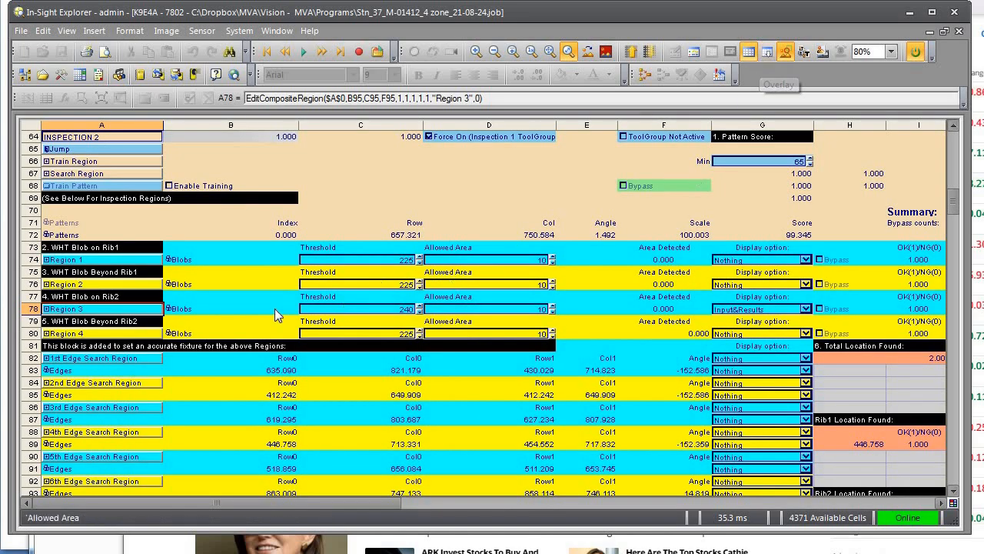
pyautogui.doubleClick(132, 309)
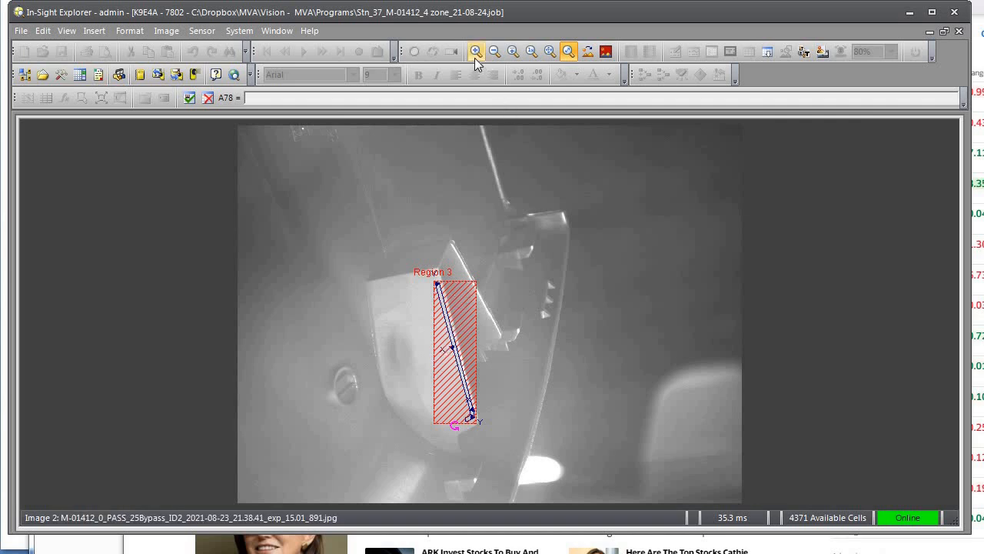
pyautogui.click(453, 342)
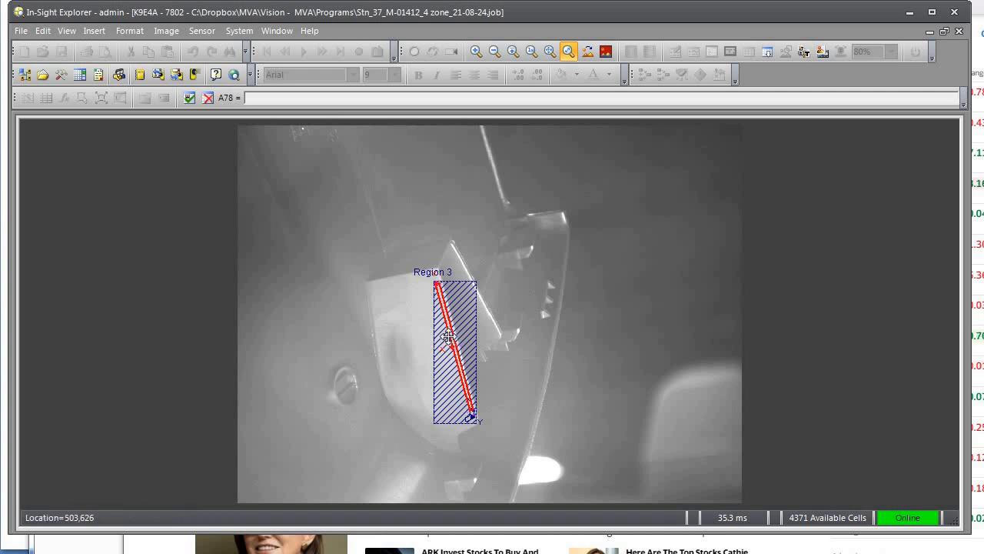
pyautogui.moveTo(448, 336); pyautogui.dragTo(406, 322)
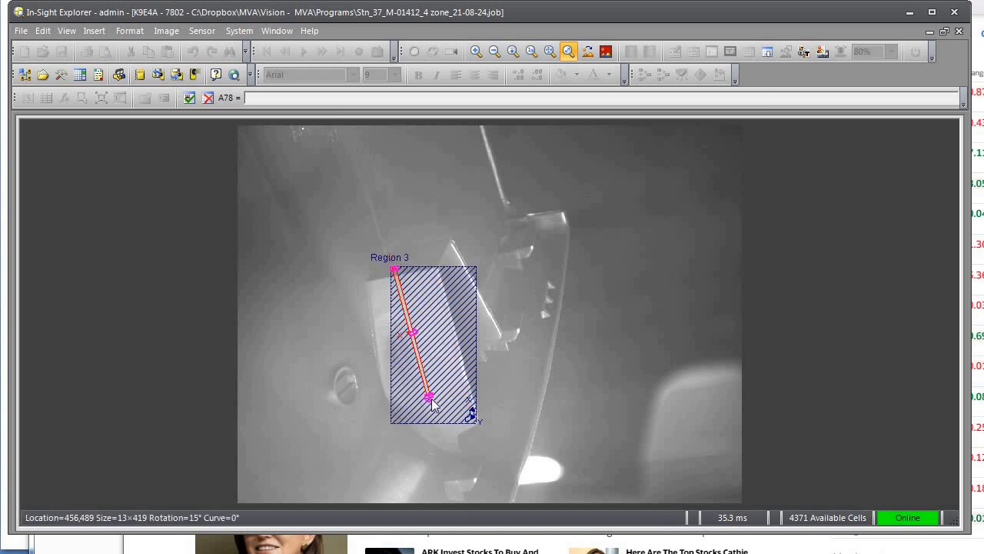
pyautogui.moveTo(431, 397); pyautogui.dragTo(452, 403)
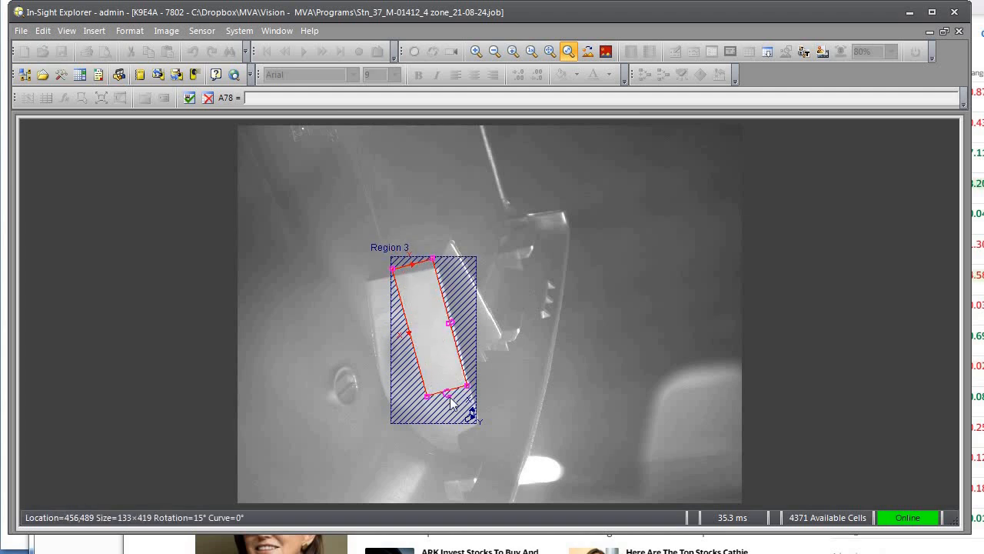
pyautogui.moveTo(451, 326); pyautogui.dragTo(462, 324)
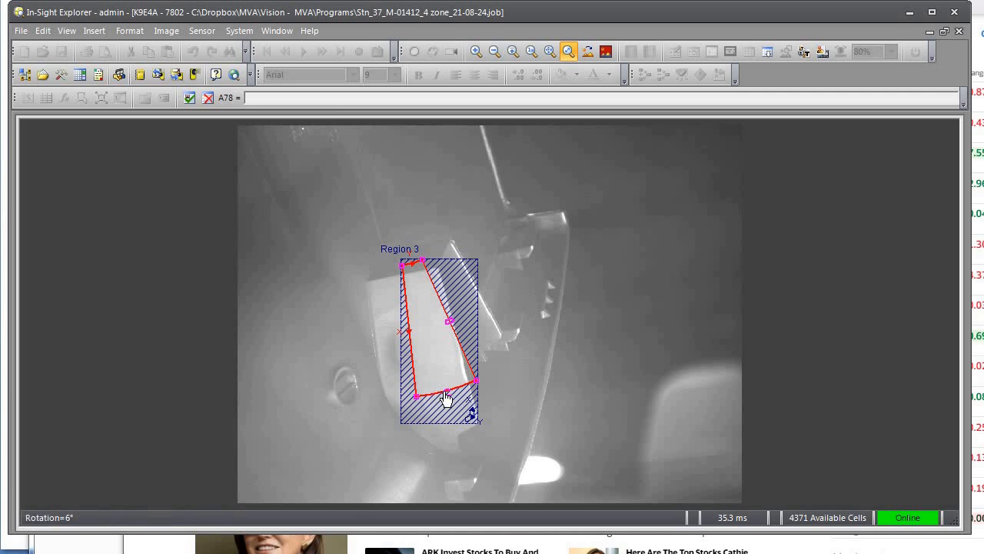
pyautogui.moveTo(448, 398); pyautogui.dragTo(489, 414)
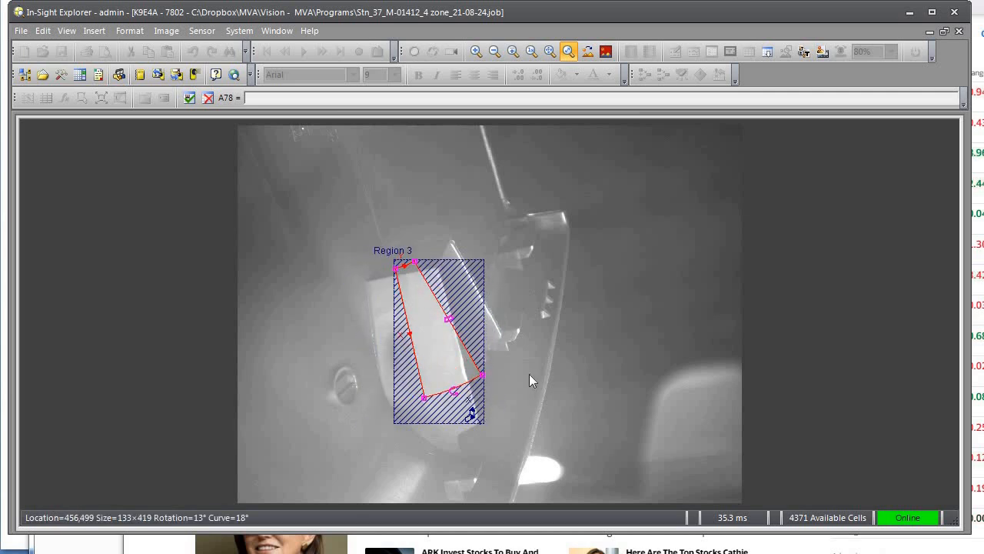
pyautogui.click(207, 98)
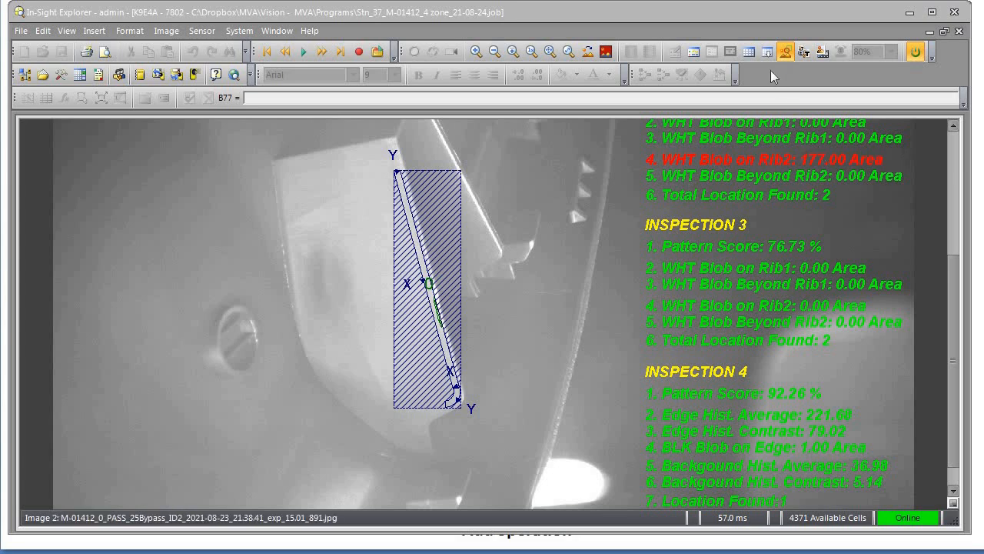
# Check the Threshold, Allowed Area and Blobs cells of Inspection 2's WHT Blob on Rib2, and shift its Region 3 slightly left on the image
pyautogui.click(750, 51)
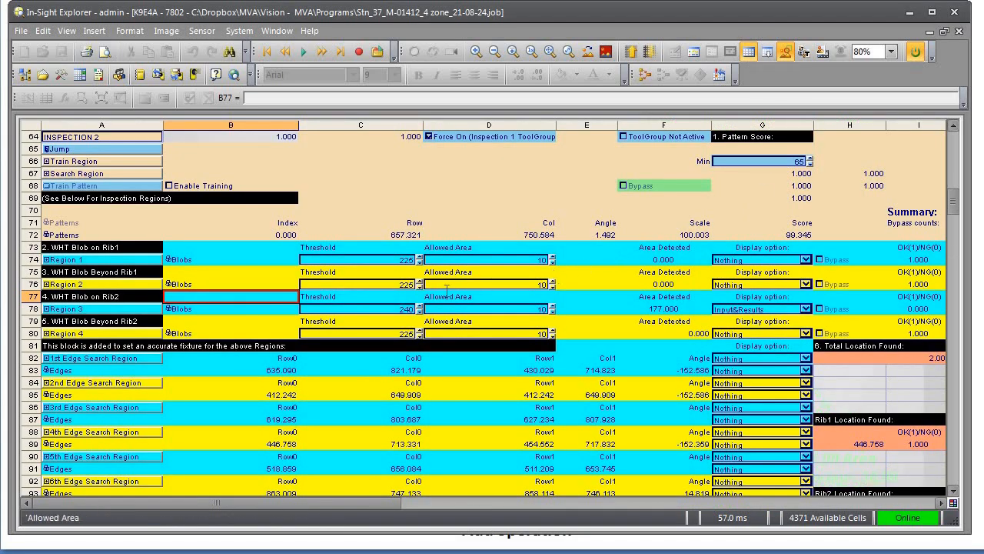
pyautogui.moveTo(322, 297); pyautogui.dragTo(520, 313)
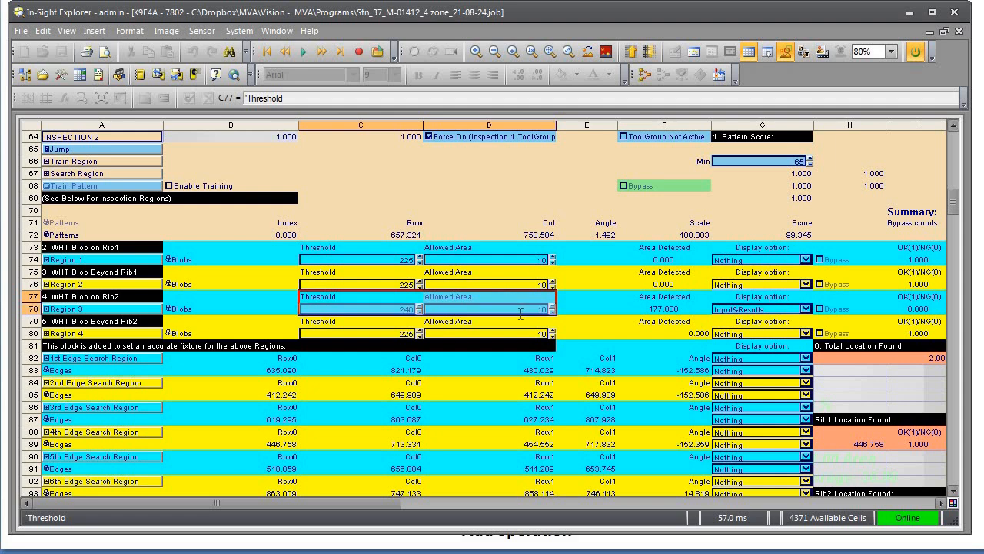
pyautogui.click(392, 301)
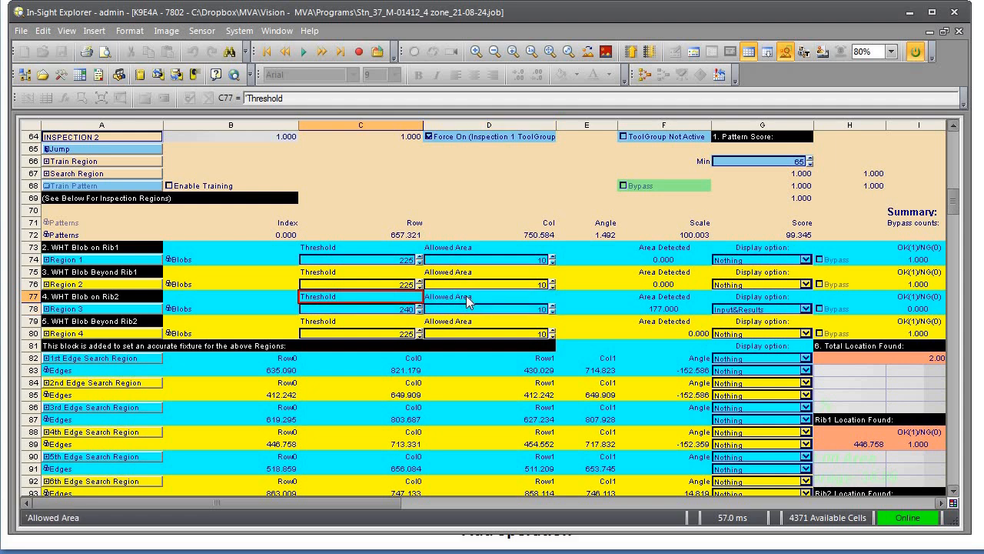
pyautogui.click(466, 298)
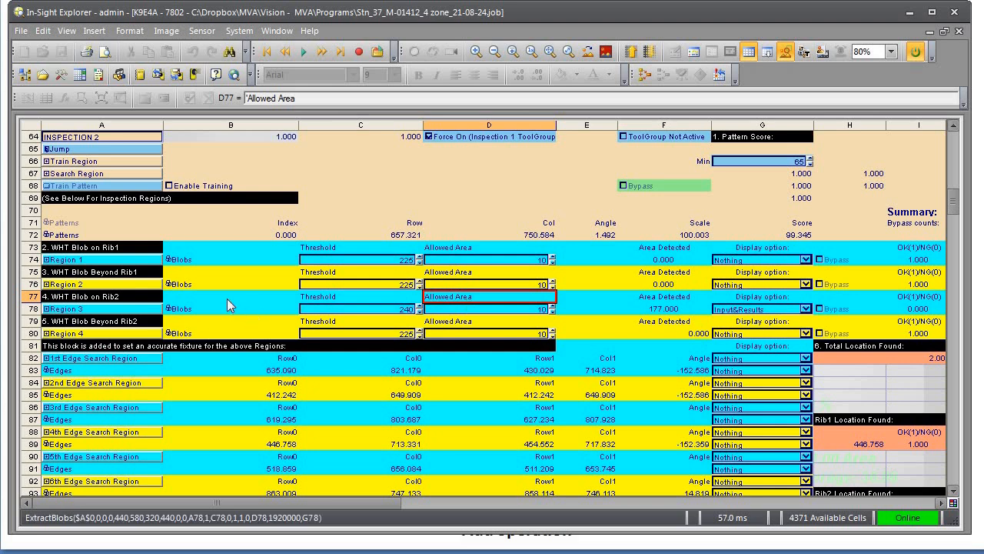
pyautogui.click(205, 310)
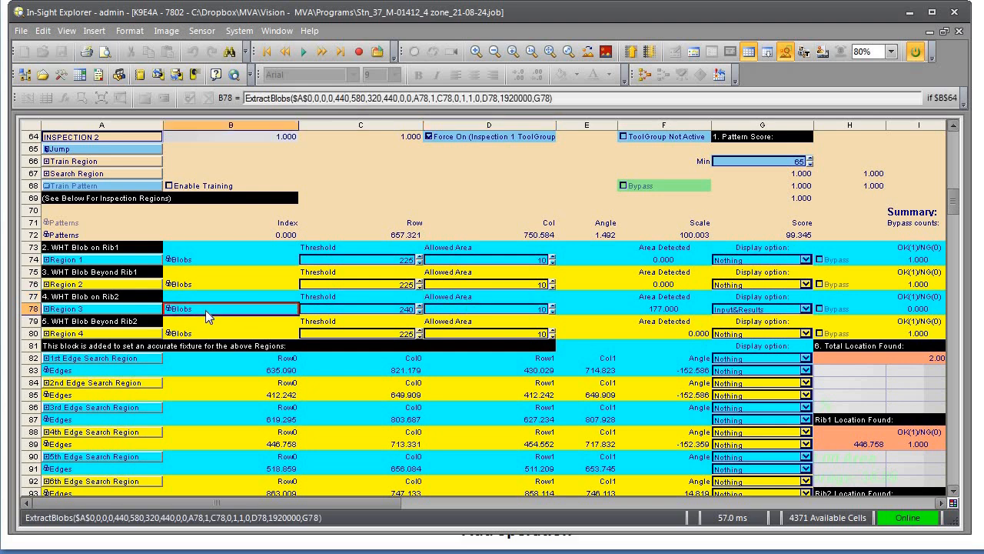
pyautogui.doubleClick(121, 315)
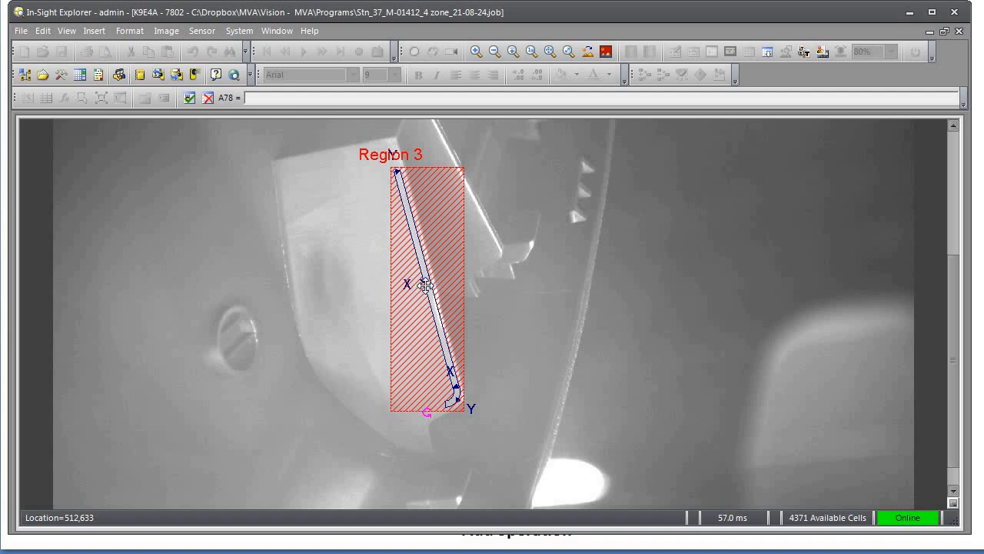
pyautogui.moveTo(425, 286); pyautogui.dragTo(421, 286)
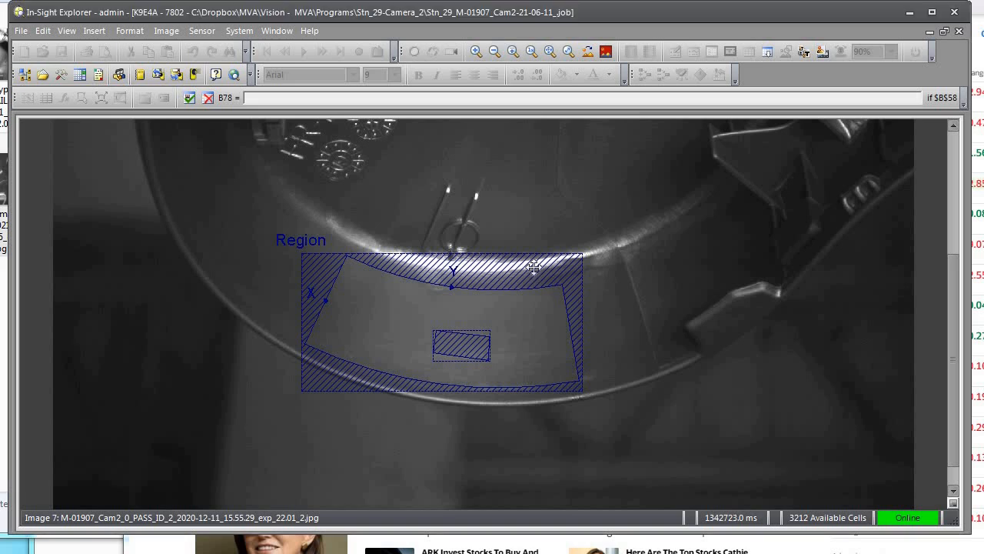
# Try to shift the large curved sub-region slightly and move the small masked sub-region inside it to location 792,763
pyautogui.moveTo(534, 268)
pyautogui.mouseDown()
pyautogui.moveTo(551, 264)
pyautogui.moveTo(529, 269)
pyautogui.moveTo(508, 293)
pyautogui.mouseUp()
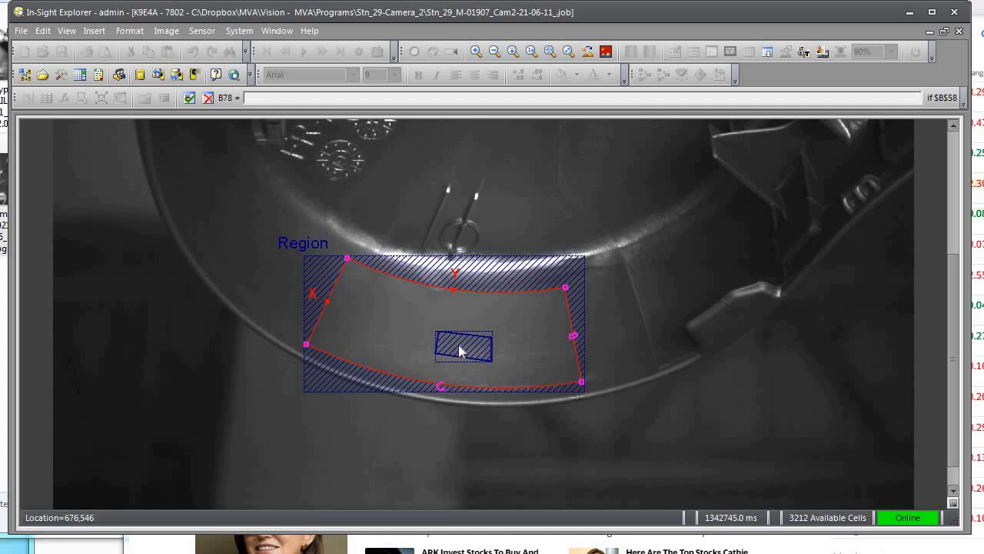
pyautogui.click(459, 344)
pyautogui.moveTo(484, 340)
pyautogui.mouseDown()
pyautogui.moveTo(474, 316)
pyautogui.moveTo(416, 329)
pyautogui.moveTo(491, 330)
pyautogui.mouseUp()
pyautogui.rightClick(474, 316)
pyautogui.click(499, 325)
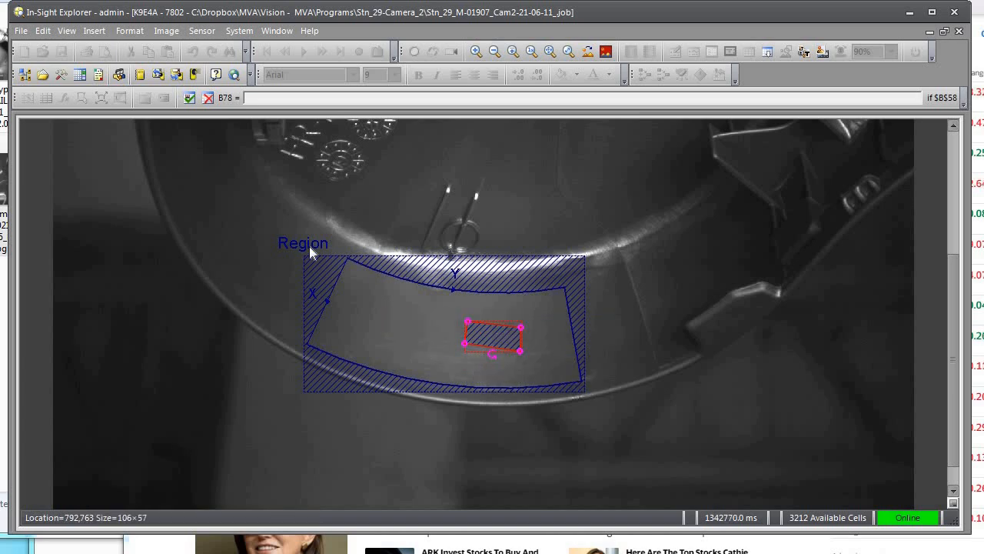
pyautogui.click(208, 97)
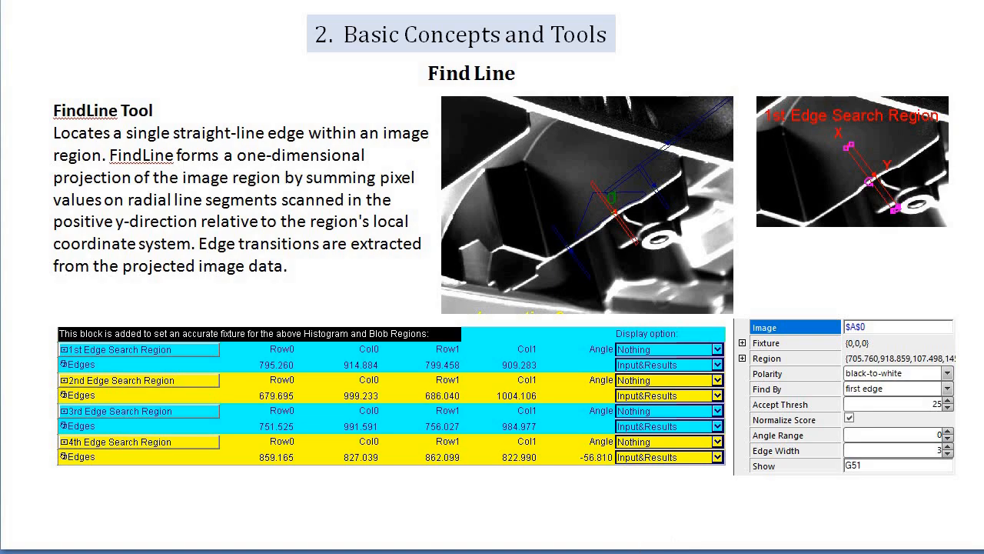
# Switch to In-Sight Explorer with the Stn_35_M-01892 job and examine Inspection 1's trained pattern from cell A39 on the image
pyautogui.click(709, 550)
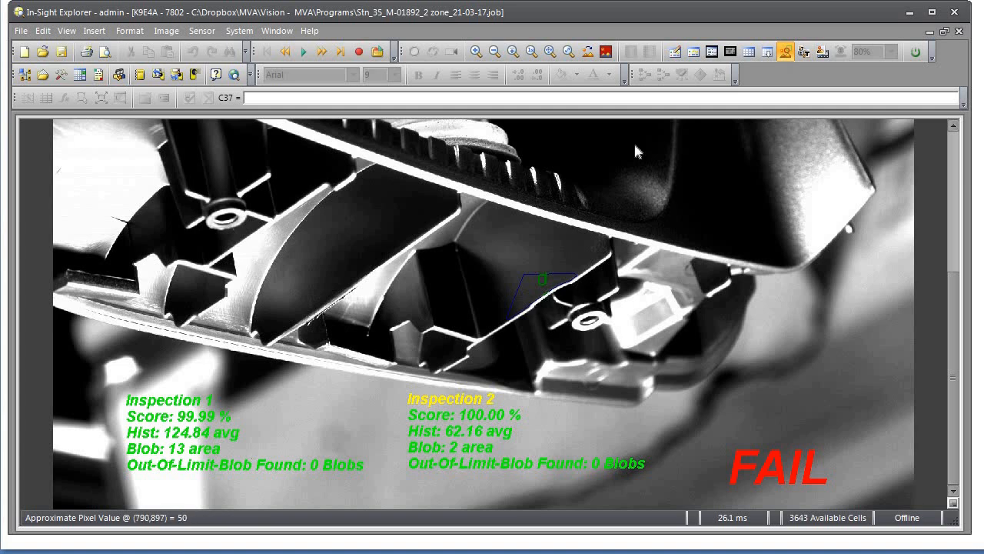
pyautogui.click(748, 52)
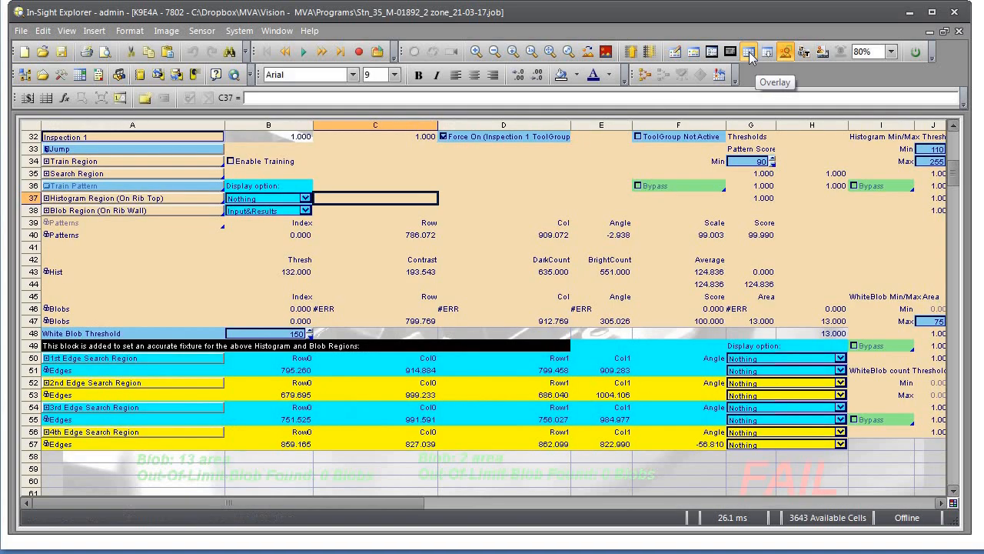
pyautogui.click(68, 224)
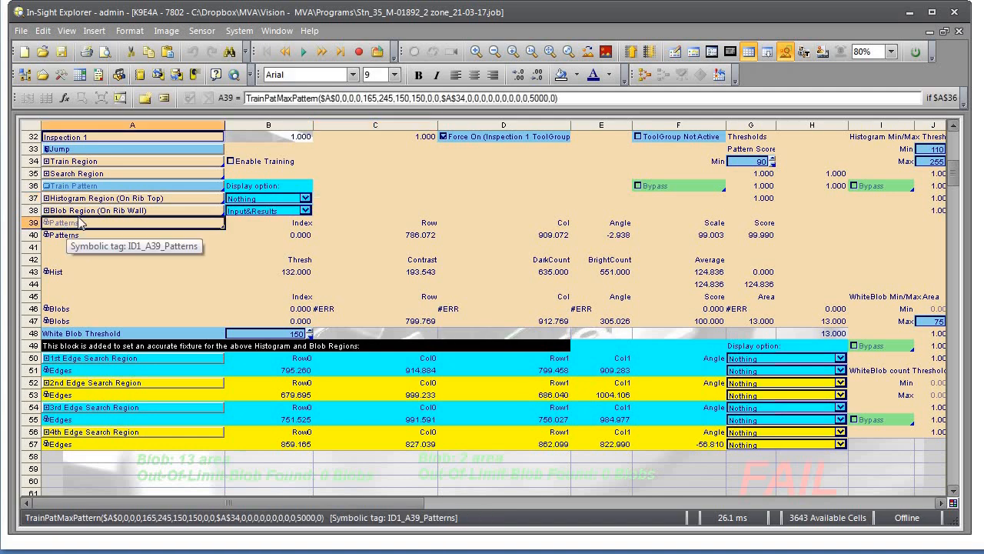
pyautogui.click(749, 52)
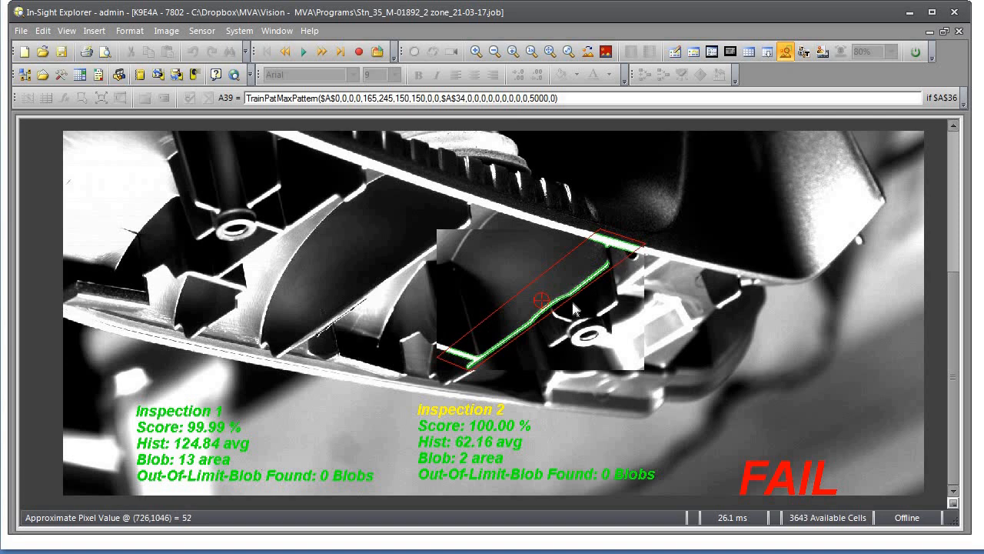
# Select Inspection 1's FindPatMaxPatterns cell A40 and examine its search region and found pattern on the image
pyautogui.click(747, 51)
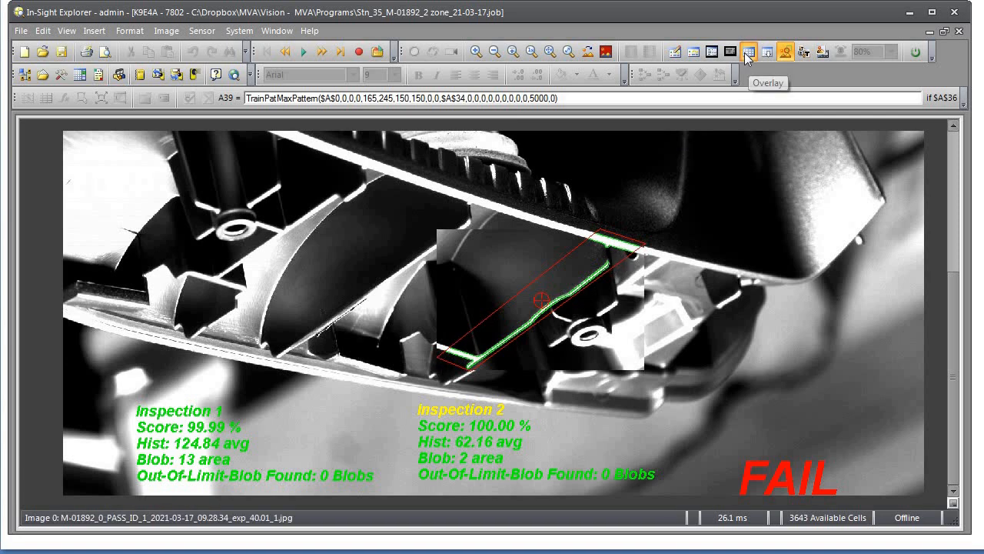
pyautogui.click(77, 237)
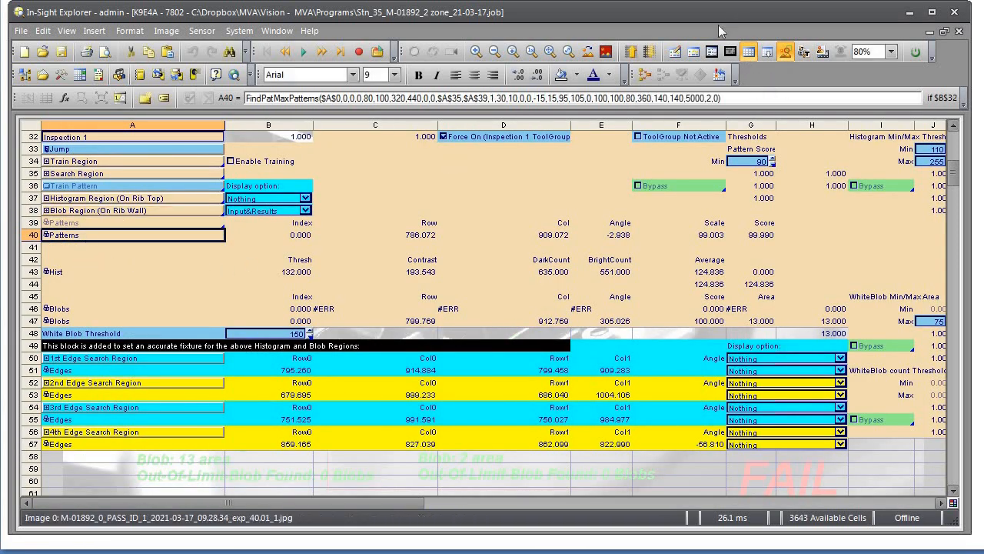
pyautogui.click(751, 54)
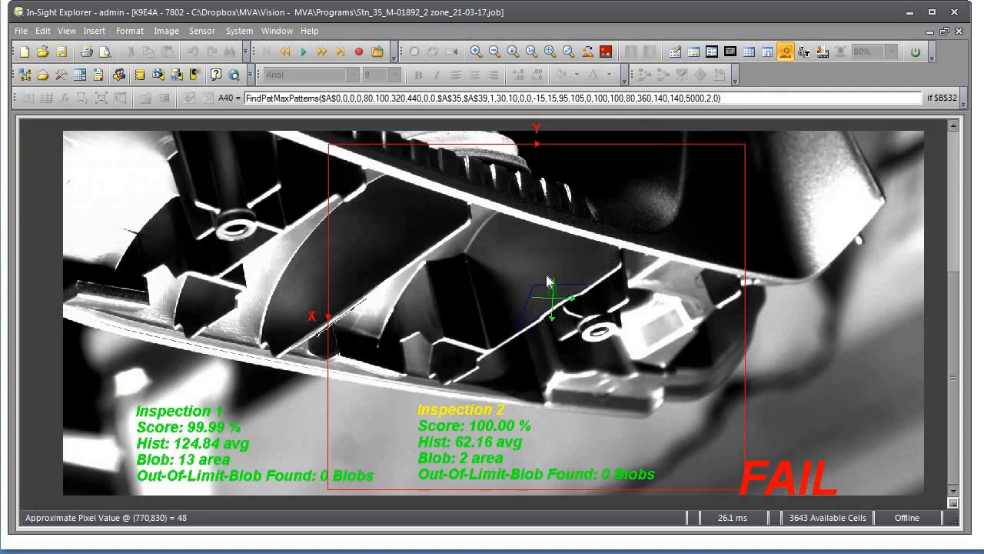
pyautogui.click(748, 52)
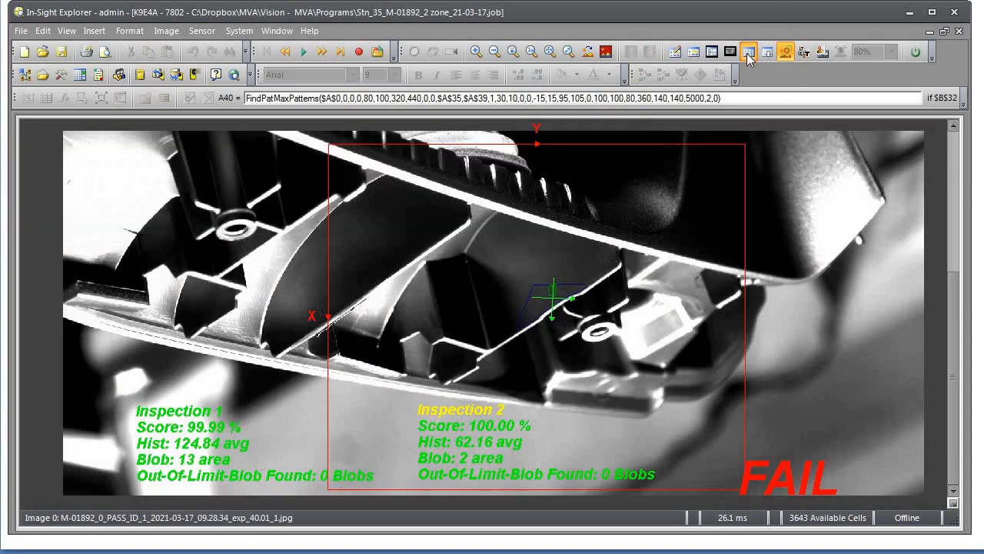
pyautogui.click(752, 57)
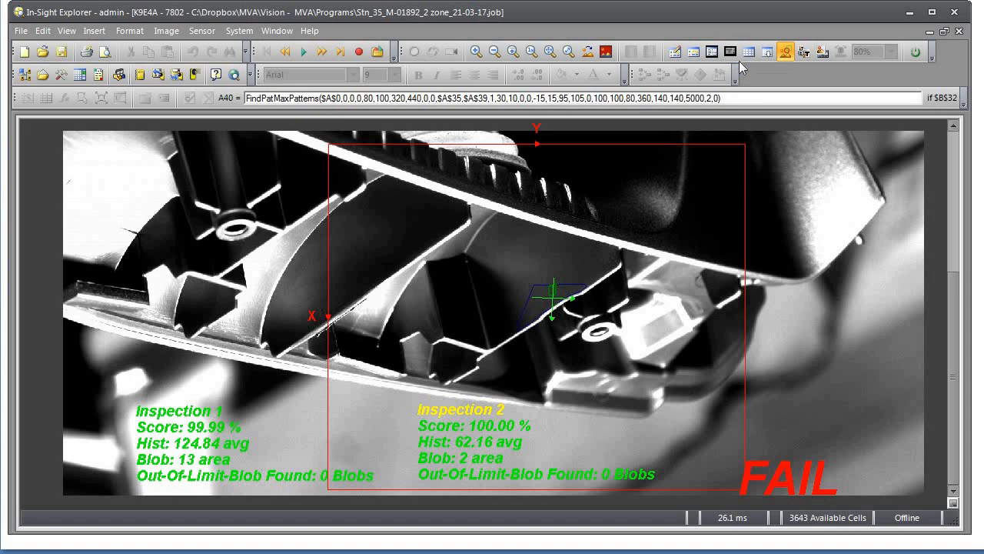
# Examine the Row and Col cells of Inspection 1's found pattern in the spreadsheet
pyautogui.click(747, 52)
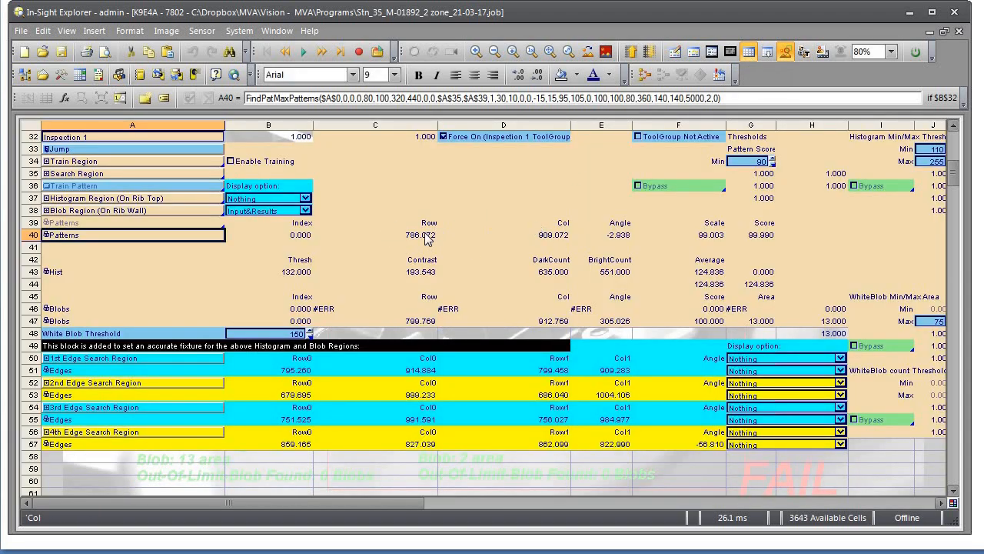
pyautogui.click(412, 235)
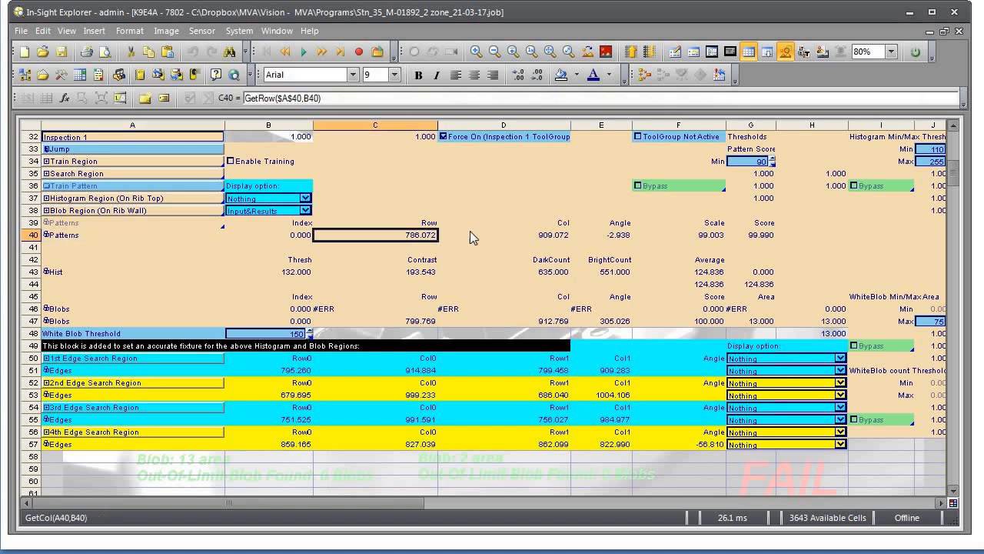
pyautogui.click(542, 240)
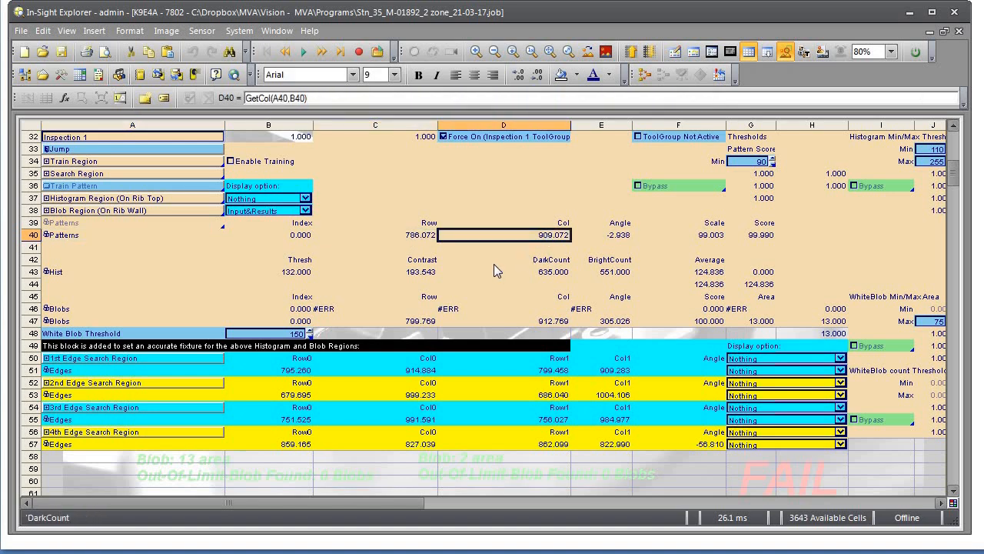
# Examine the 1st Edge Search Region's formula in A50 and the pattern Row and Col cells C40 and D40 it references
pyautogui.click(119, 372)
pyautogui.press('Up')
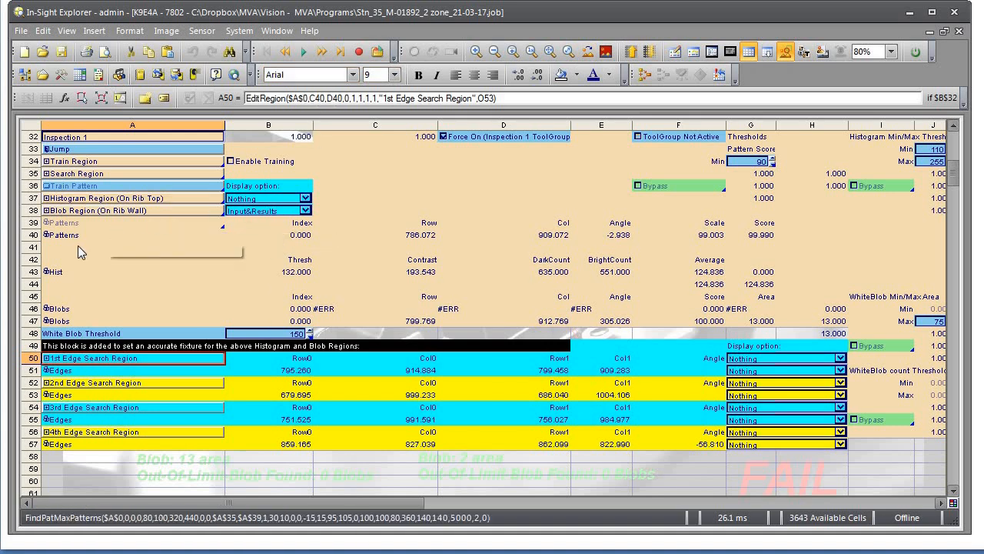
pyautogui.click(428, 235)
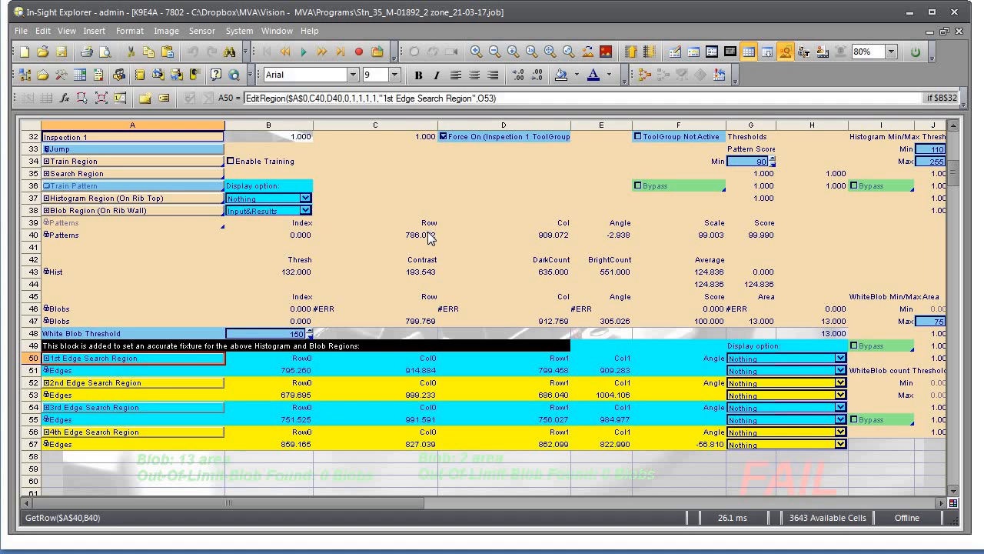
pyautogui.click(551, 236)
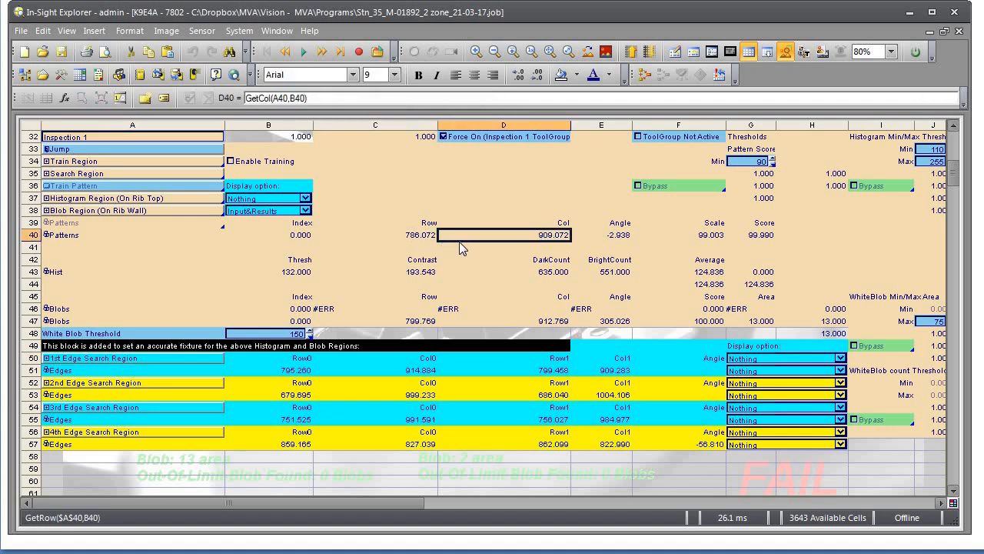
pyautogui.click(414, 237)
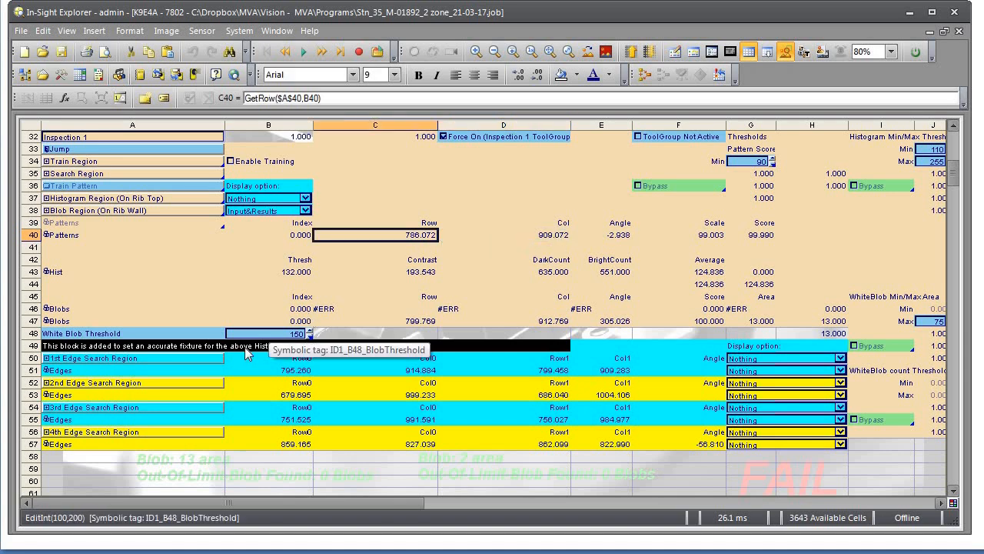
# Open the 1st Edge Search Region from A50 to examine its placement across the rib edge, then leave it without saving
pyautogui.click(130, 372)
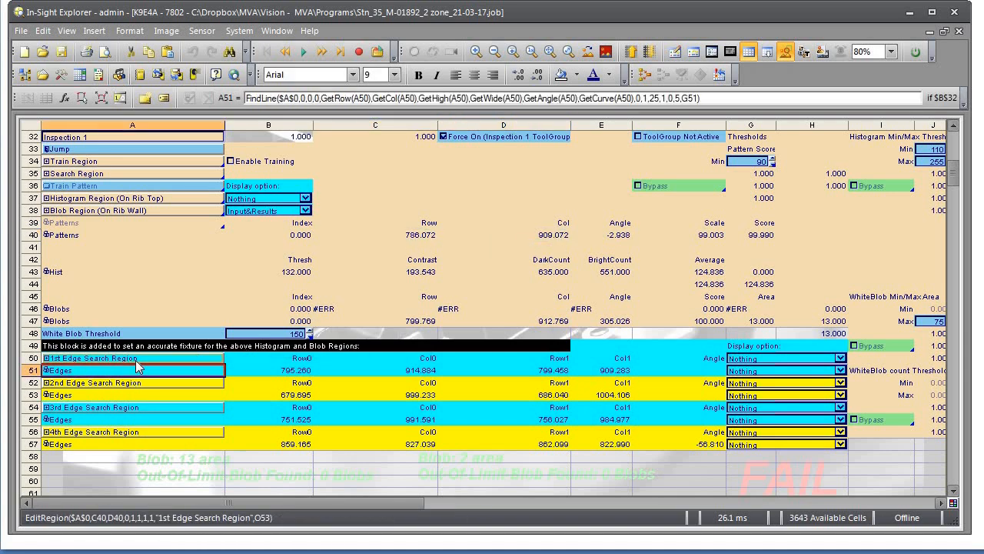
pyautogui.doubleClick(137, 364)
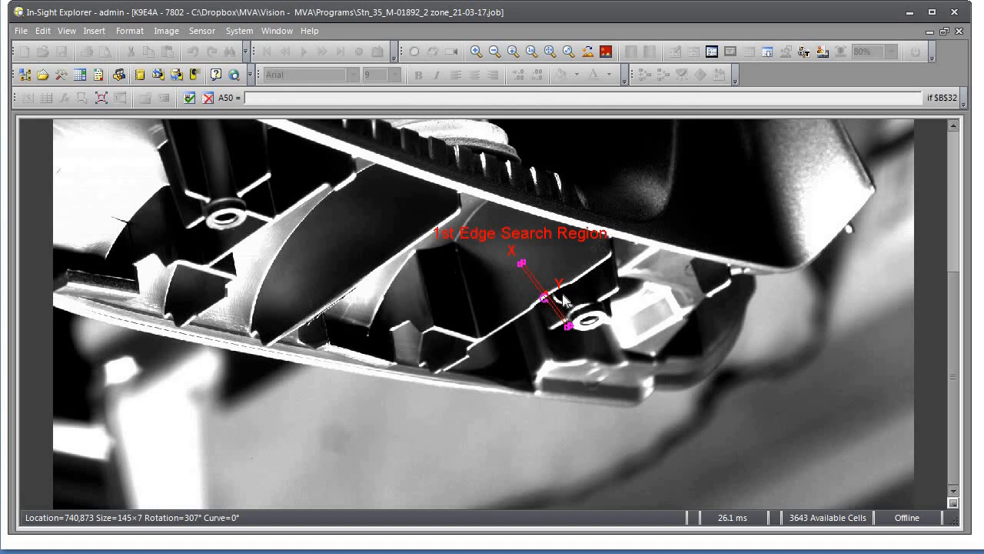
pyautogui.click(477, 55)
pyautogui.click(476, 56)
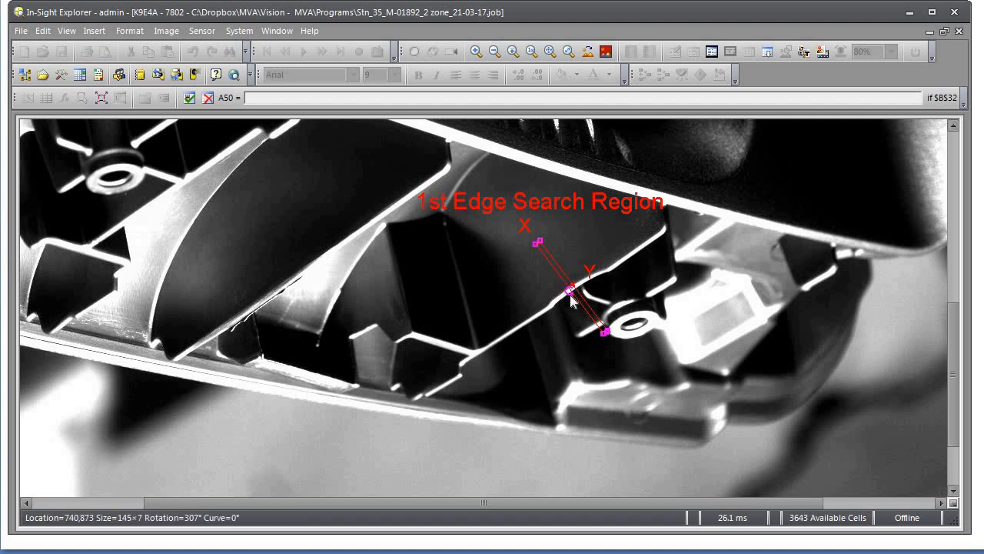
pyautogui.moveTo(573, 296)
pyautogui.mouseDown()
pyautogui.moveTo(551, 308)
pyautogui.moveTo(569, 299)
pyautogui.mouseUp()
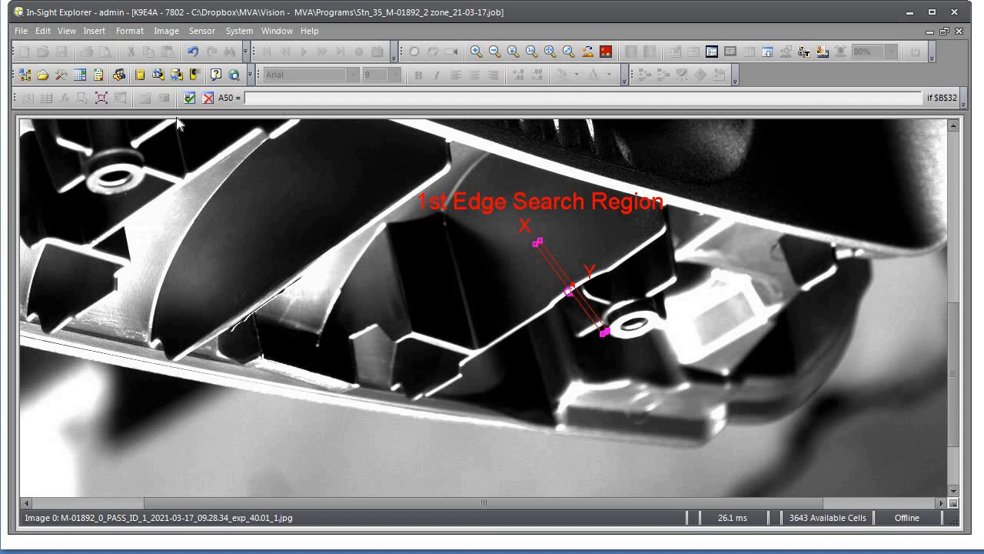
pyautogui.click(208, 99)
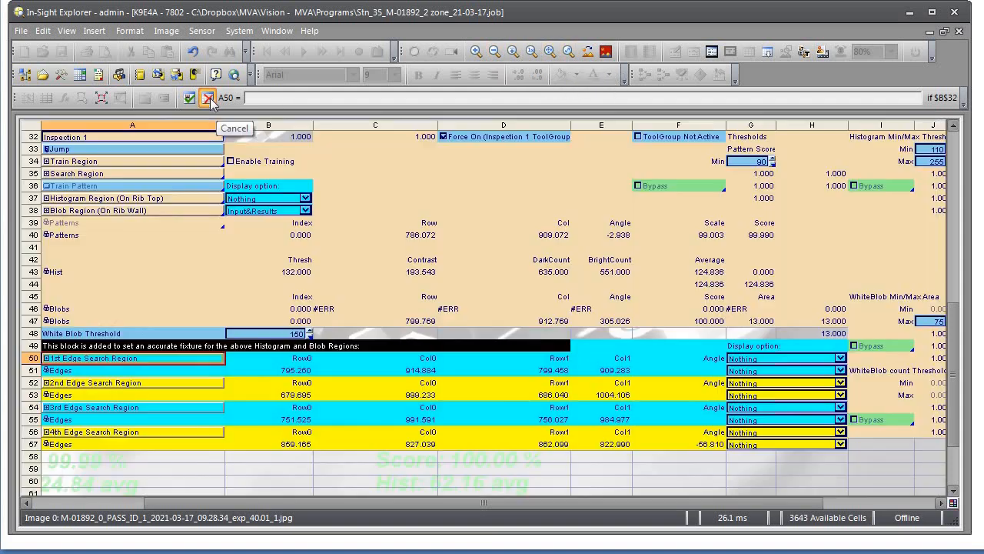
# Open the FindLine properties of the 1st edge cell A51, try an Edge Width of 3, and restore it to 5
pyautogui.click(101, 373)
pyautogui.rightClick(97, 369)
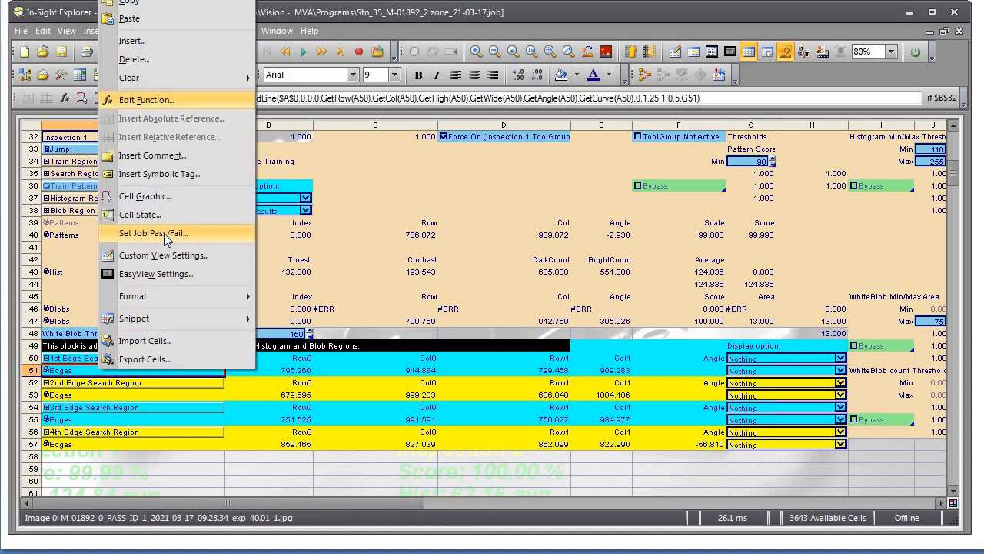
pyautogui.click(146, 100)
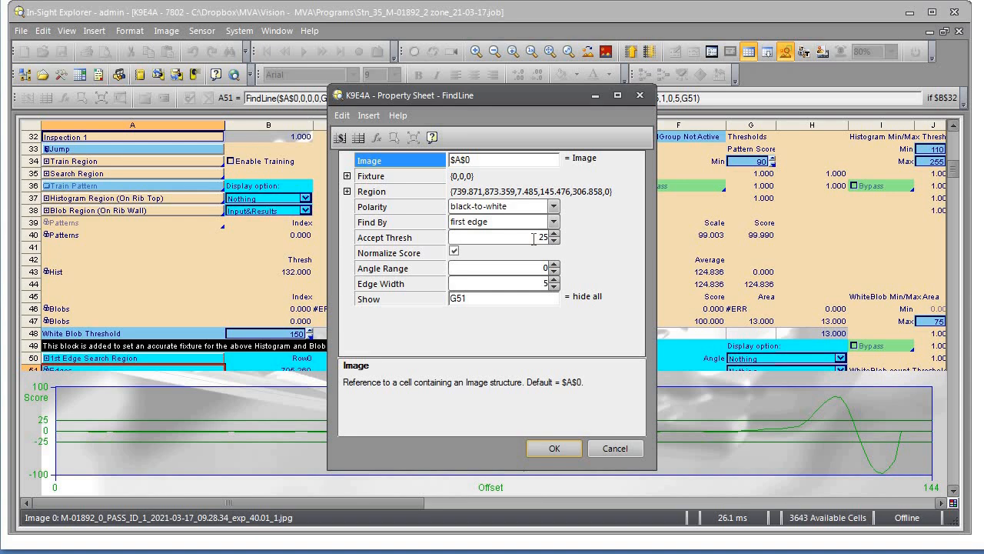
pyautogui.click(553, 286)
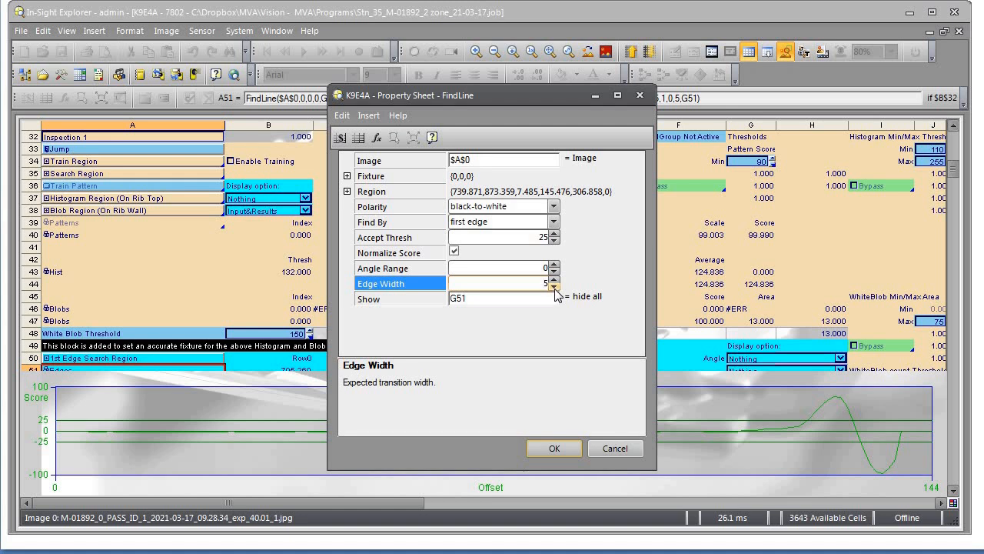
pyautogui.click(555, 289)
pyautogui.click(555, 289)
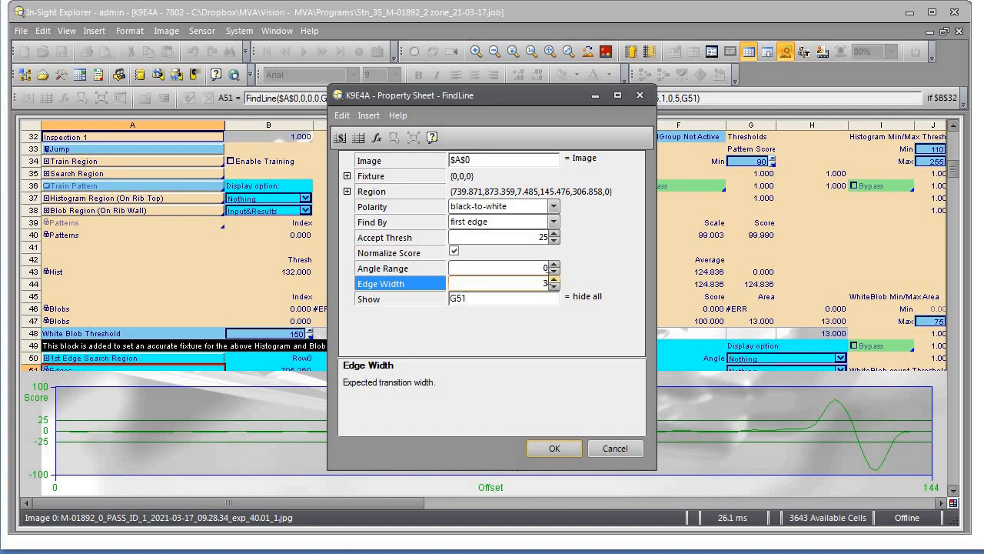
pyautogui.click(553, 280)
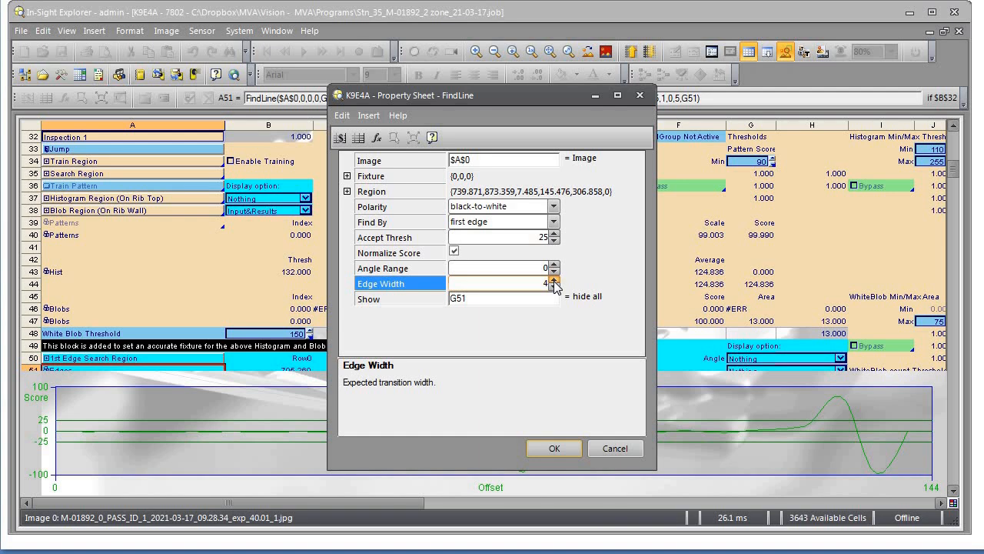
pyautogui.click(554, 280)
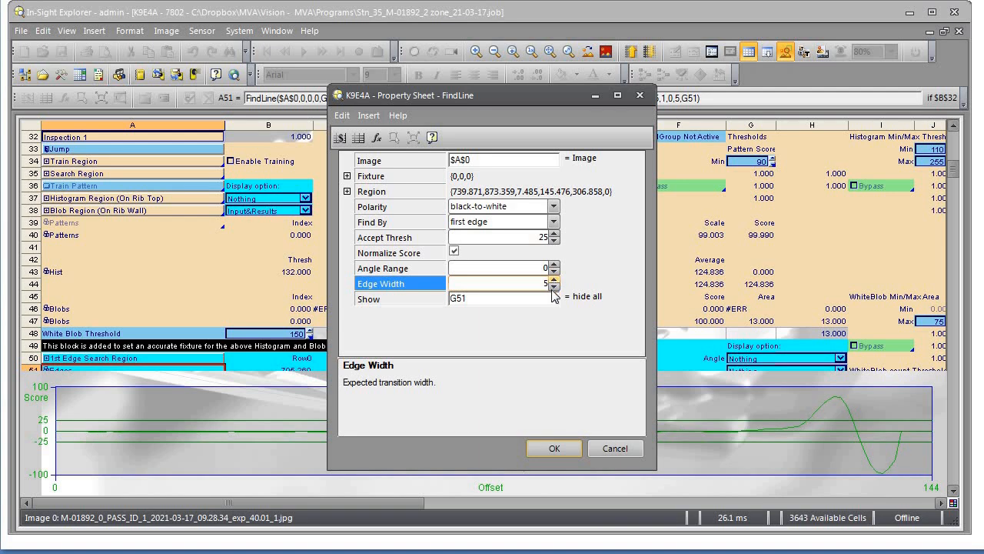
pyautogui.click(555, 448)
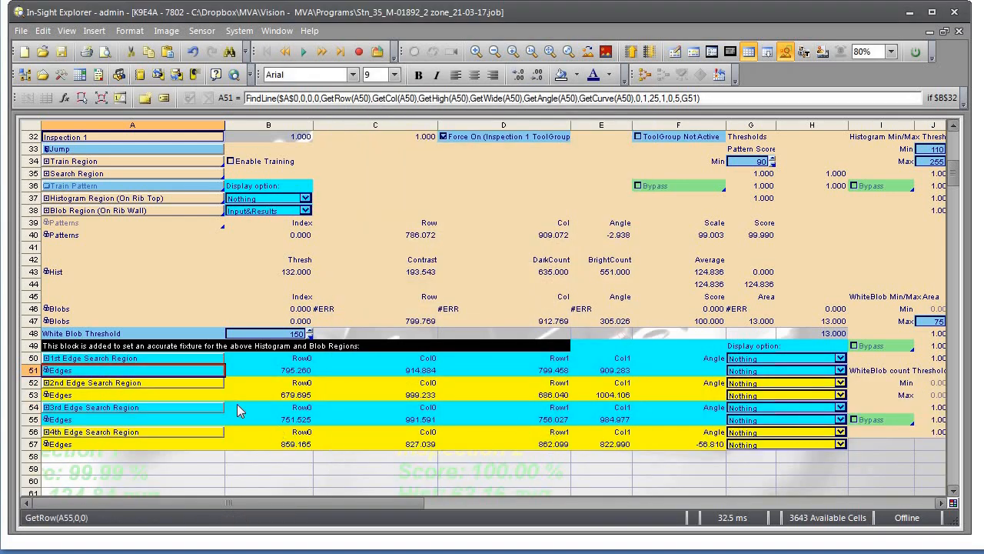
# Examine the 1st found edge on the image and the Row1 and Col1 cells that the 2nd Edge Search Region references
pyautogui.click(746, 56)
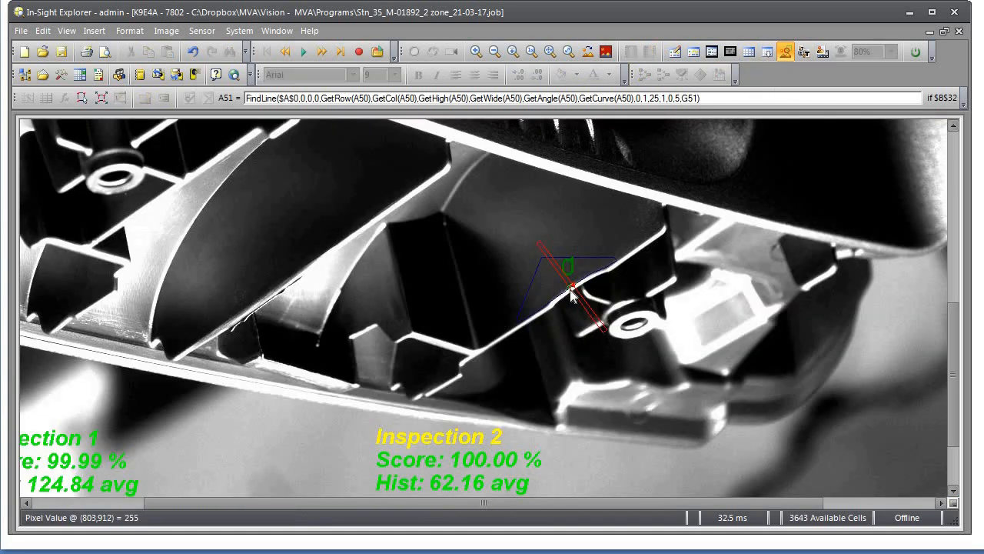
pyautogui.click(748, 52)
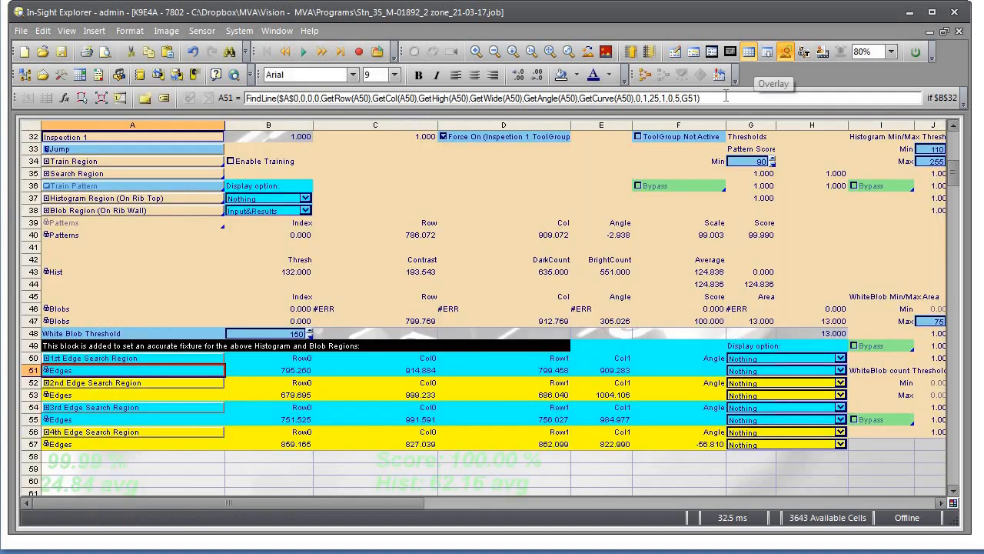
pyautogui.click(162, 379)
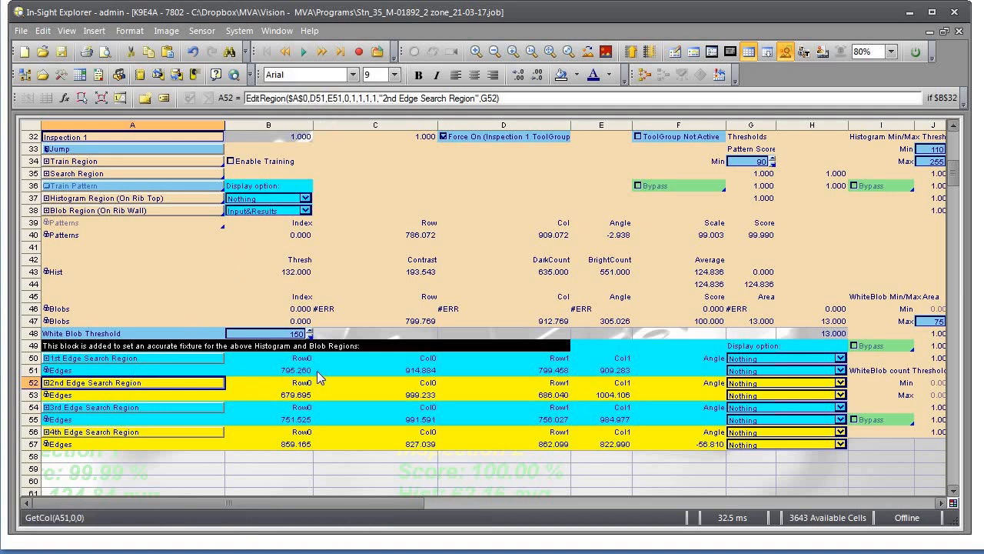
pyautogui.click(551, 375)
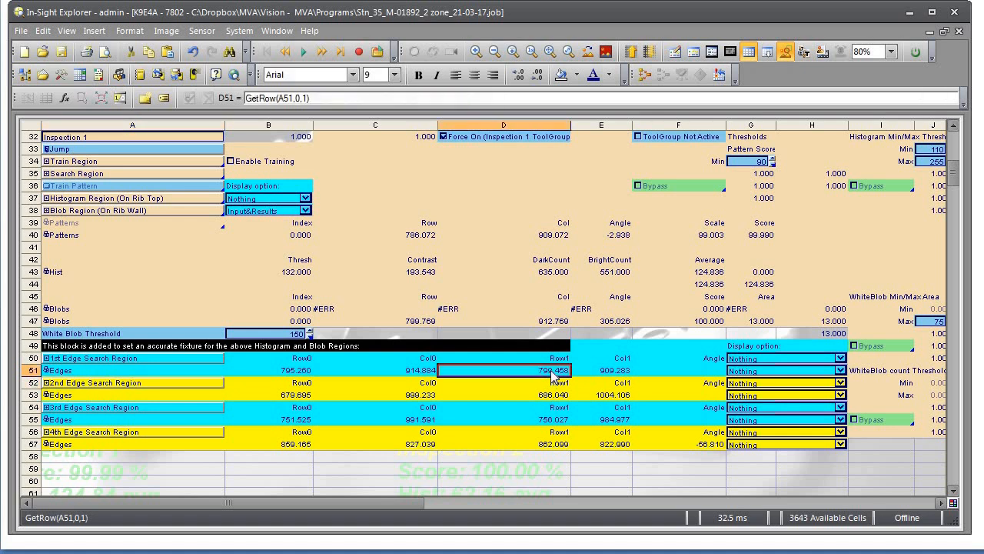
pyautogui.click(602, 374)
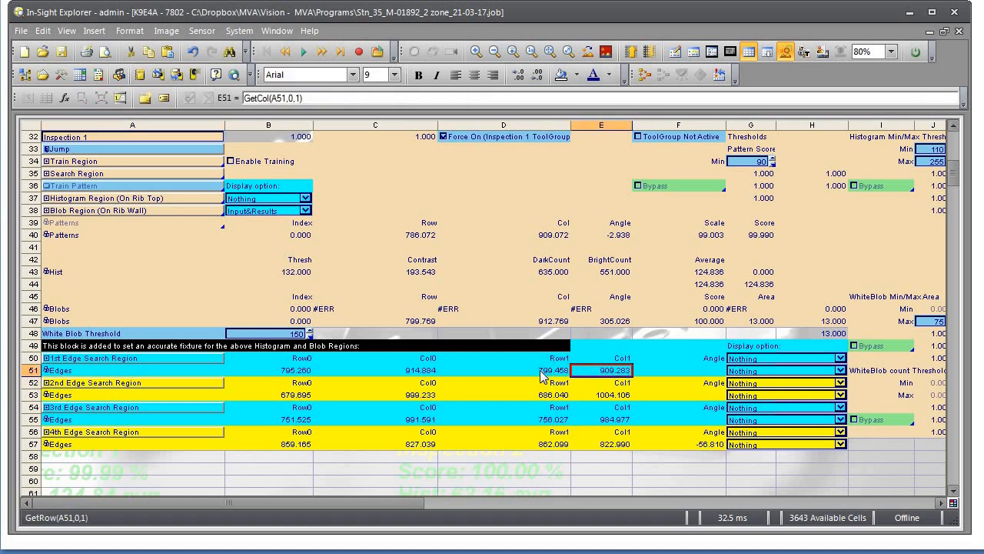
# Select the 2nd edge's FindLine cell A53 and examine its search region and found edge on the image
pyautogui.click(106, 395)
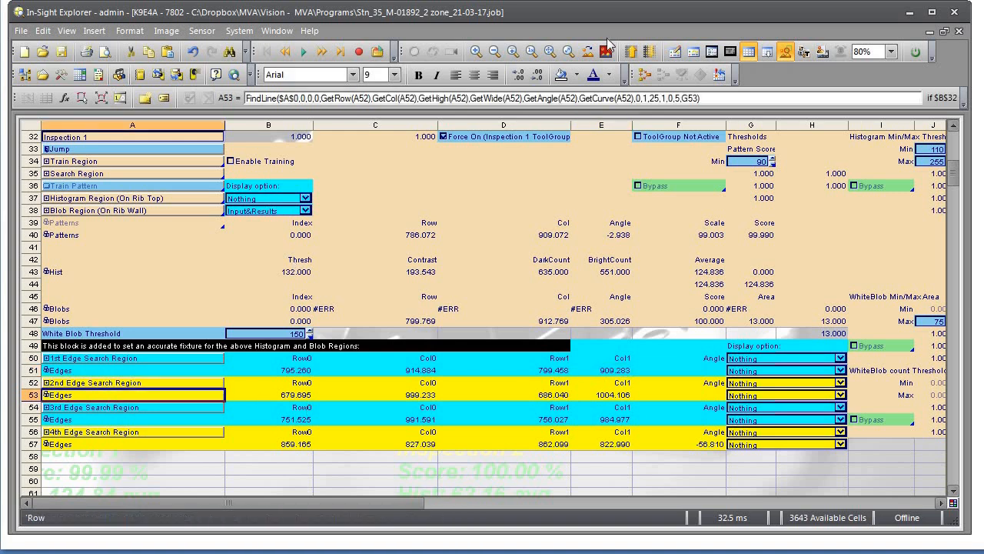
pyautogui.click(749, 52)
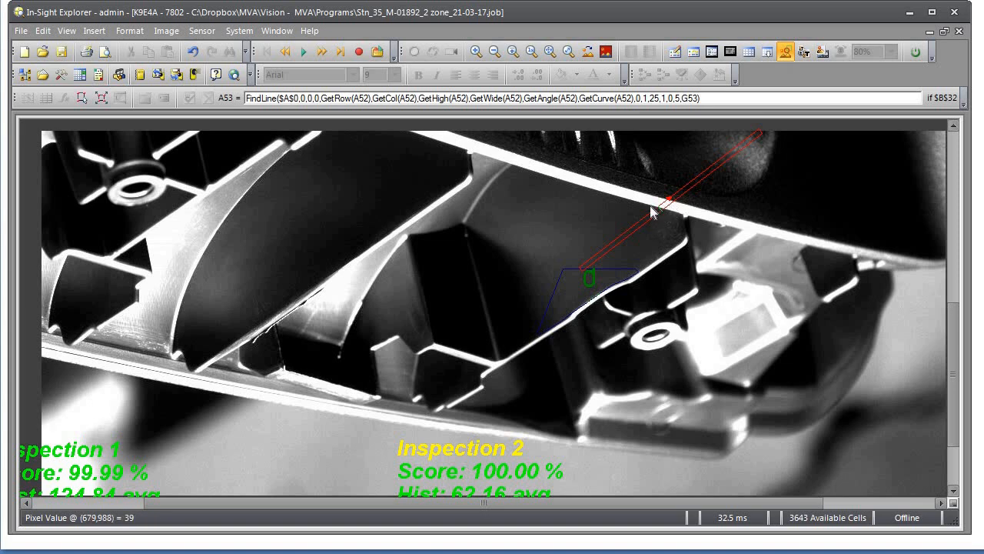
pyautogui.click(748, 52)
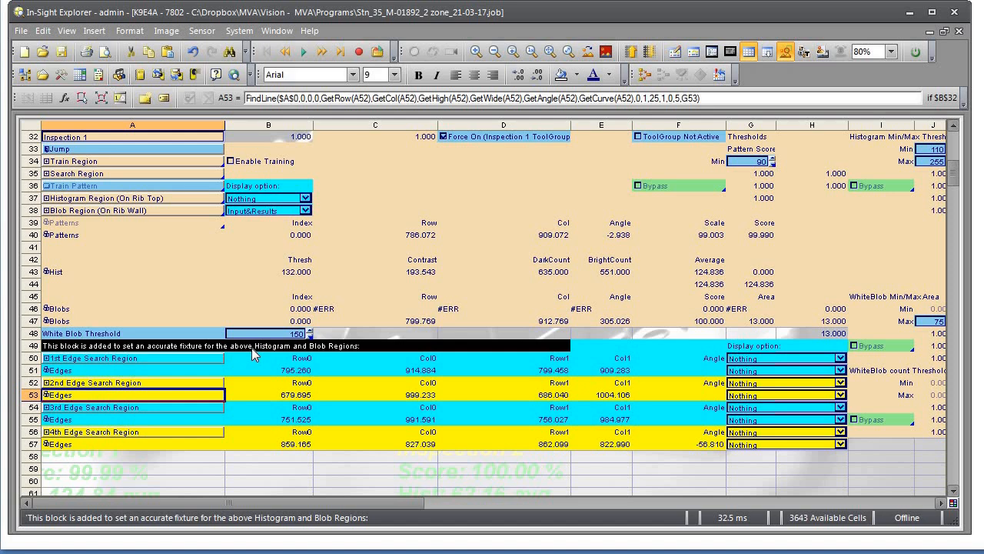
# Select the 3rd edge's FindLine cell A55 and examine its search region and found edge on the image
pyautogui.press('Down')
pyautogui.press('Down')
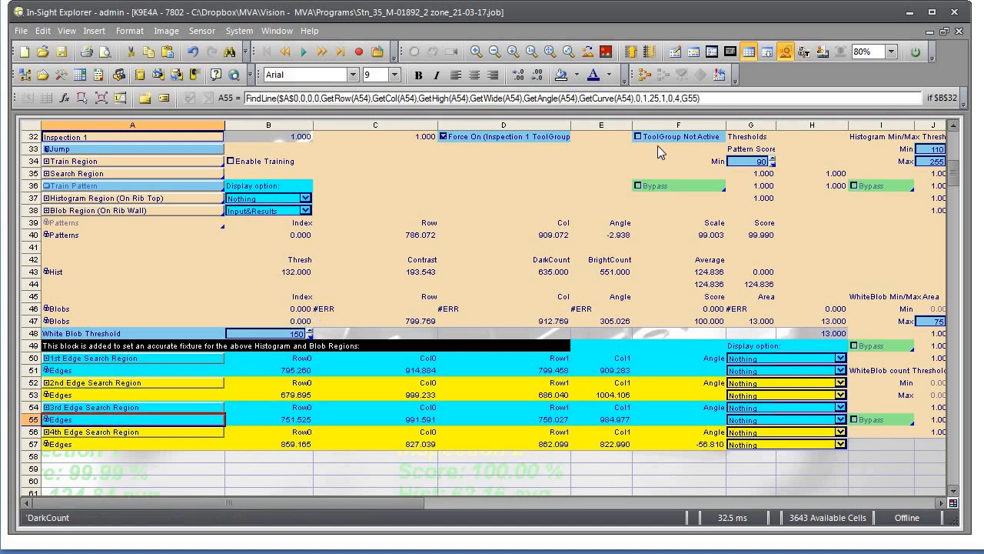
pyautogui.click(748, 52)
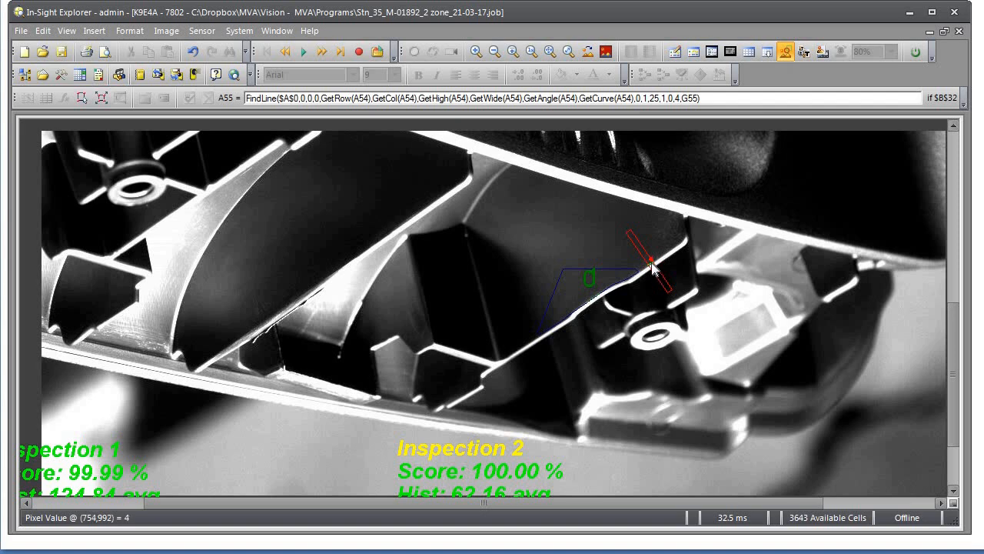
pyautogui.click(751, 53)
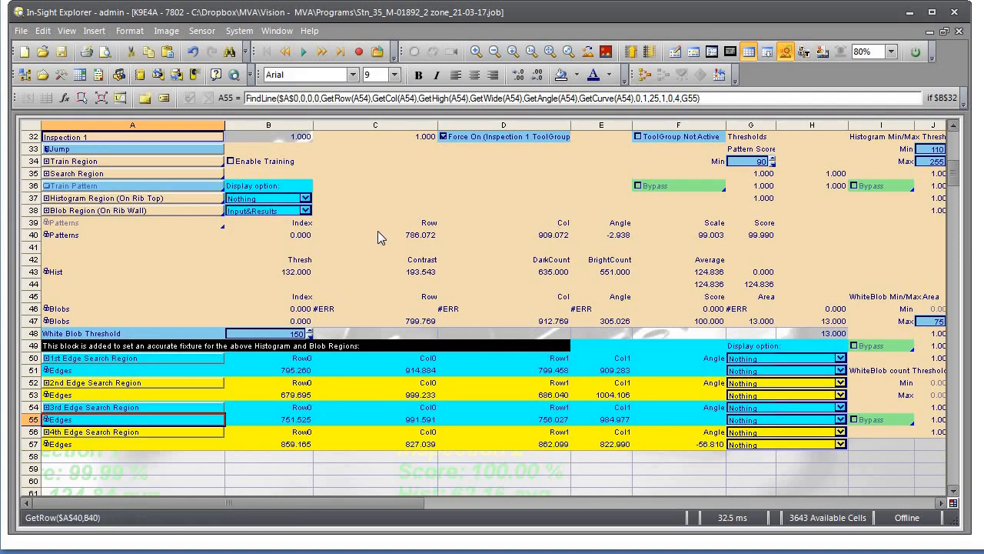
# Select the 4th edge's FindLine cell A57 and examine its search region and found edge on the image
pyautogui.press('Down')
pyautogui.press('Down')
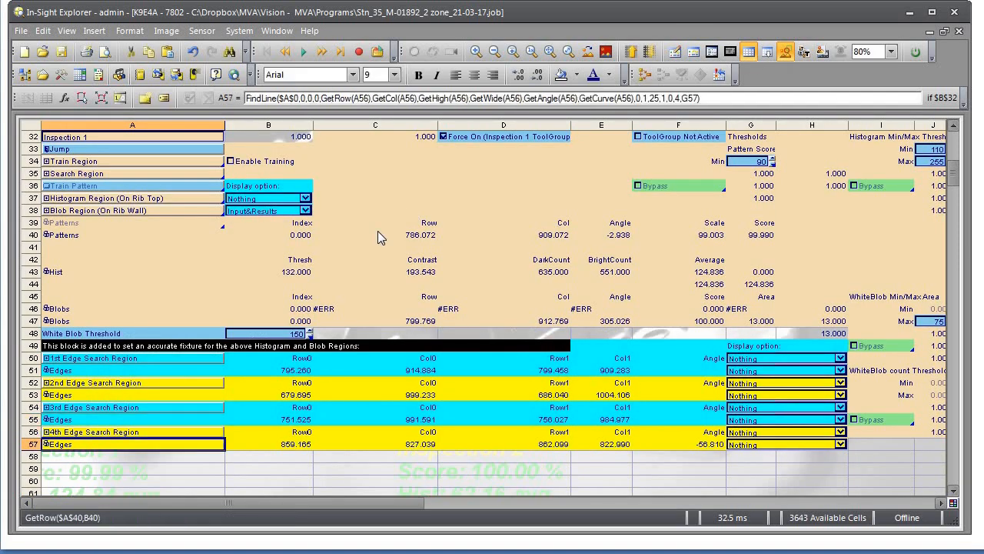
pyautogui.click(748, 52)
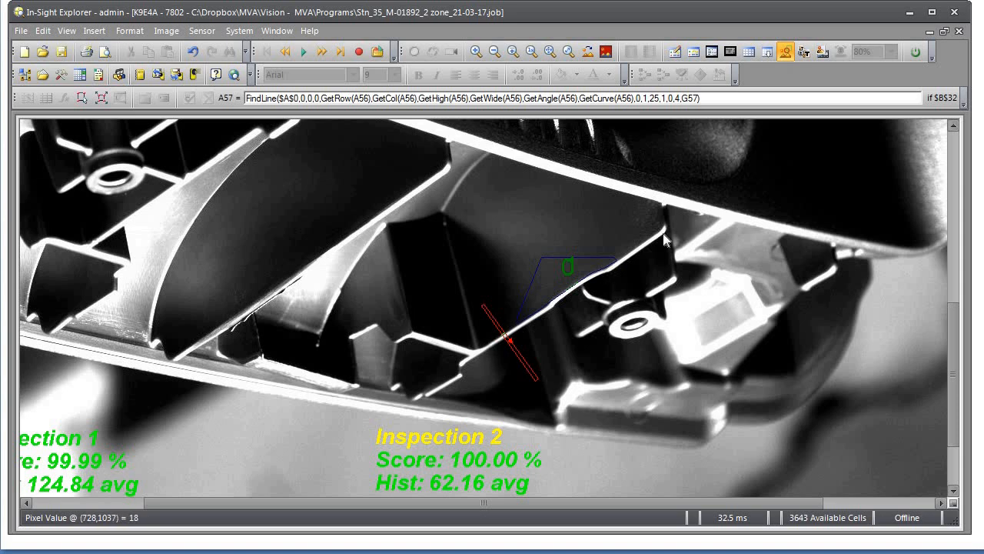
pyautogui.click(748, 51)
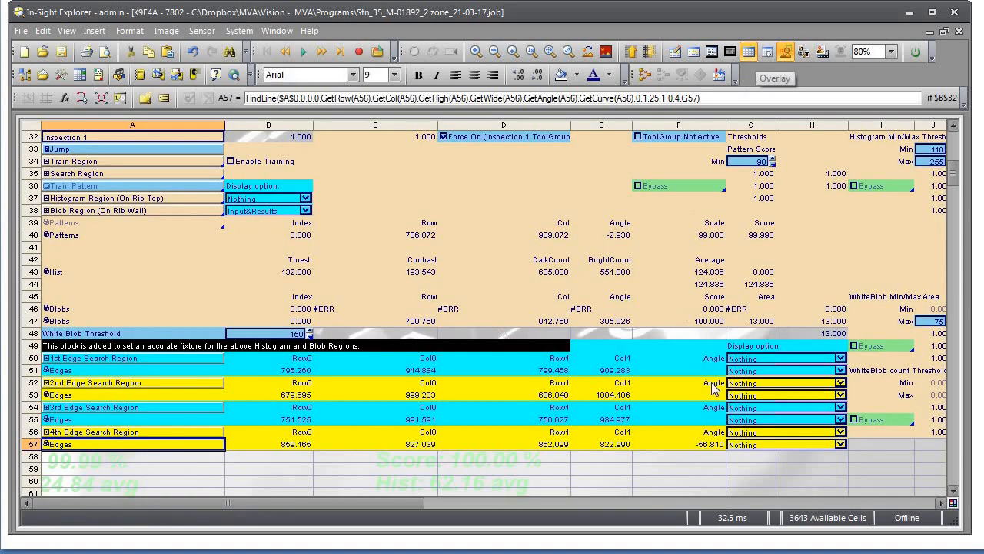
# Examine the angle formula in F57 and the 4th and 3rd edge FindLine cells it is calculated from
pyautogui.click(715, 449)
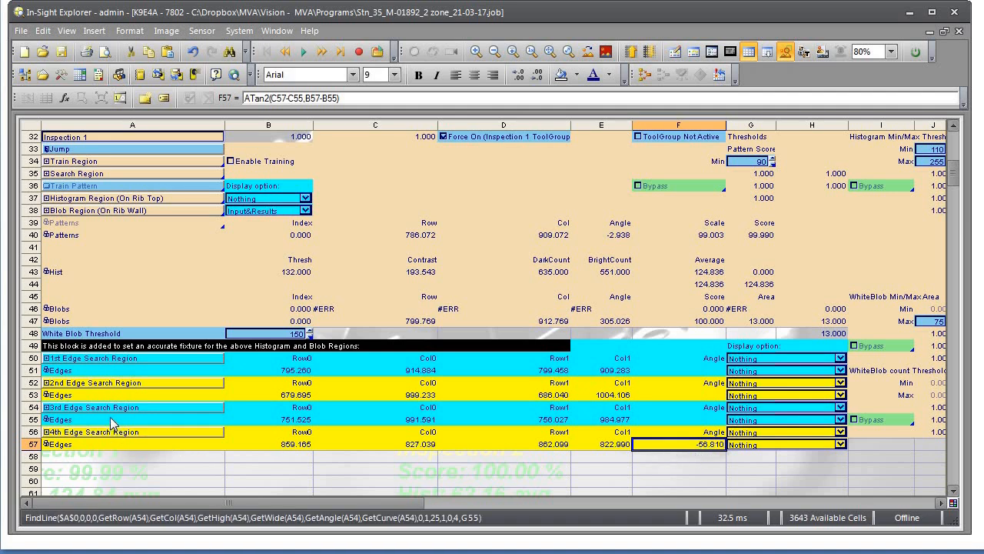
pyautogui.click(105, 442)
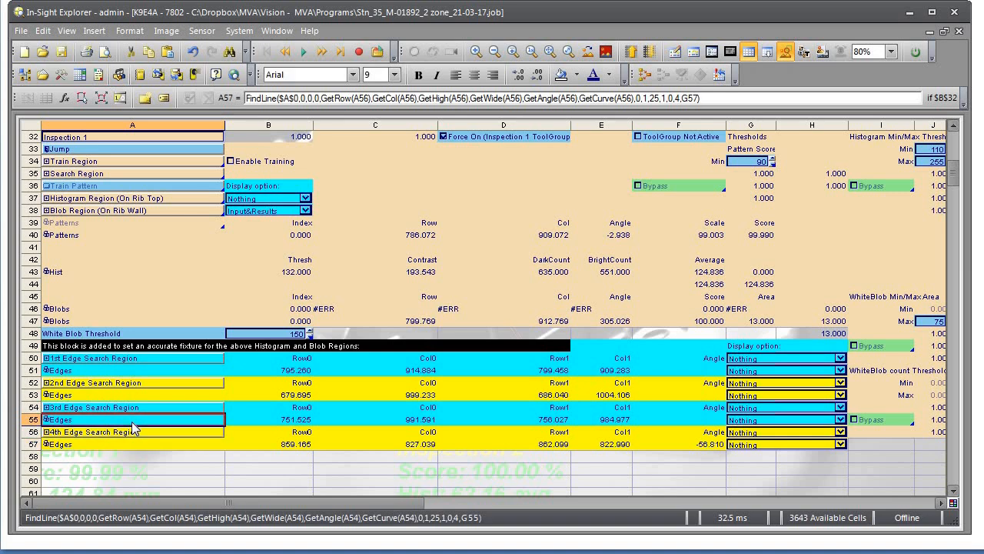
pyautogui.click(132, 421)
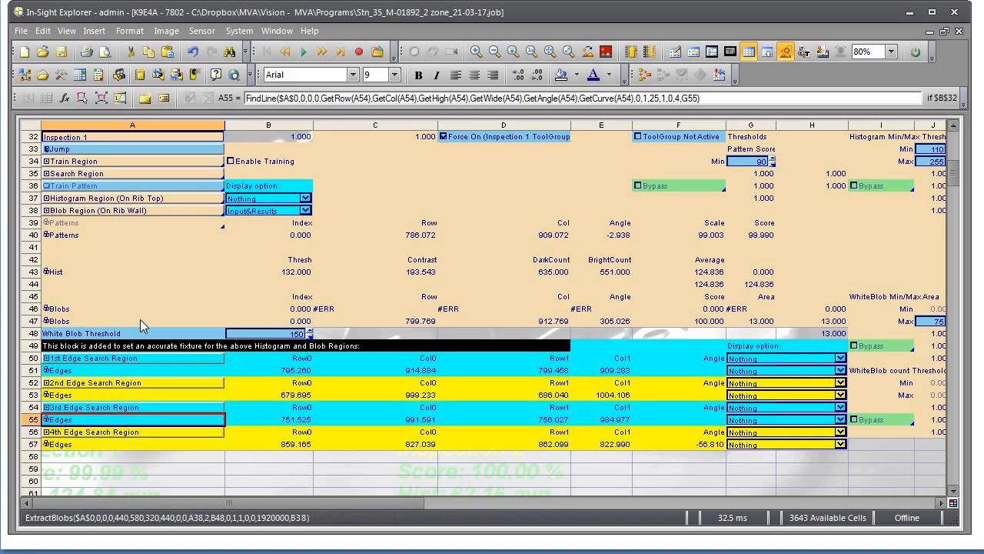
# Examine the Histogram Region (On Rib Top) formula in A37 and the fixture cells B55, C55 and F57 it references
pyautogui.click(86, 225)
pyautogui.press('Up')
pyautogui.press('Up')
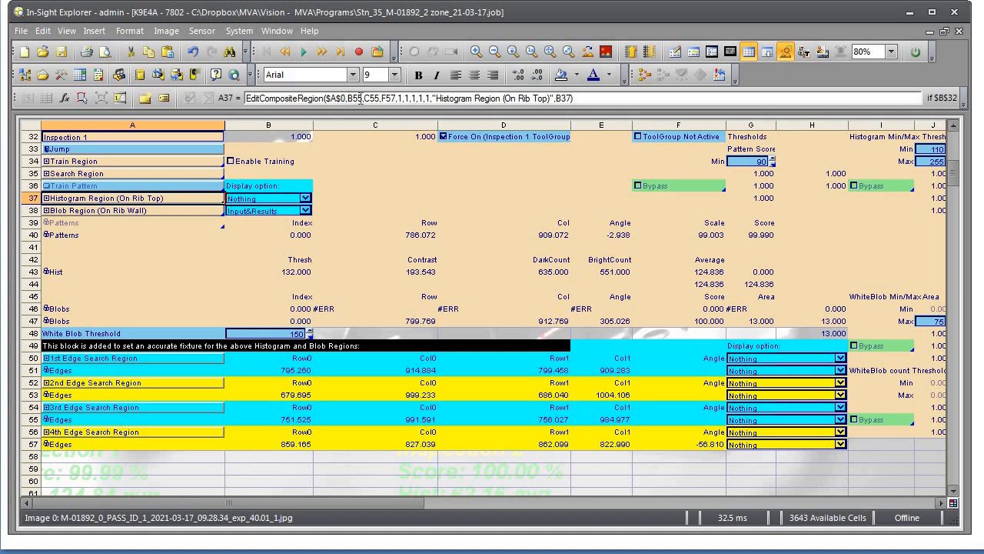
pyautogui.click(359, 98)
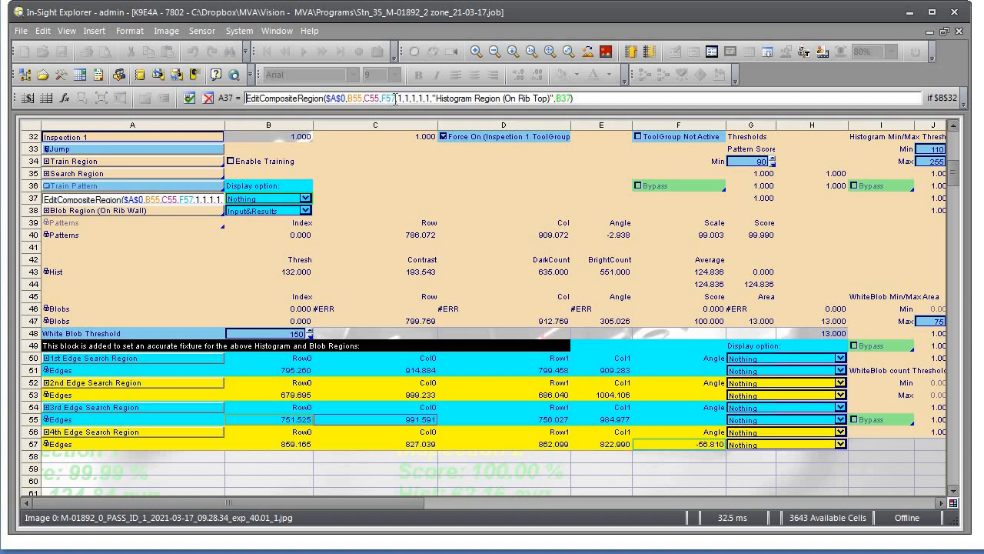
pyautogui.click(581, 101)
pyautogui.press('Return')
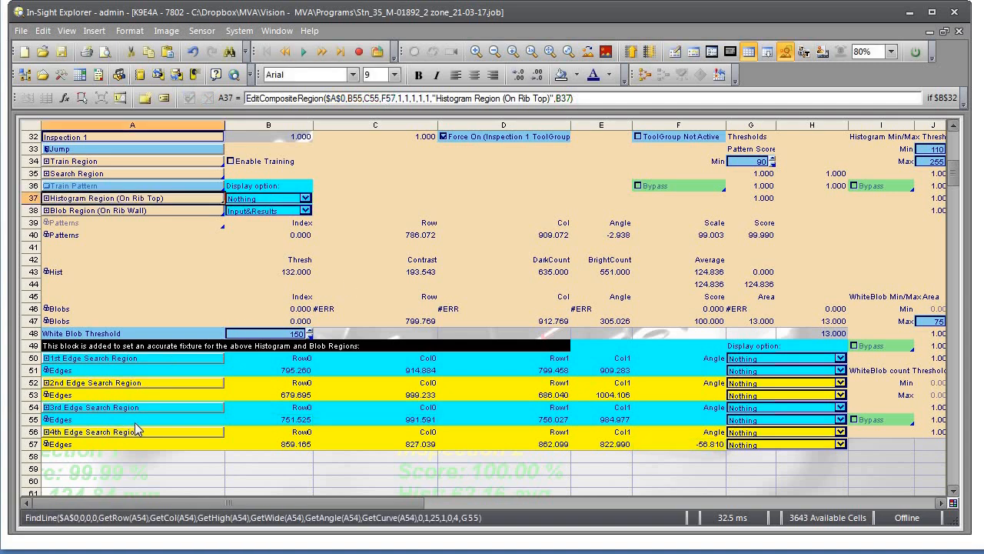
# Check the column, row and angle formulas in C55, B55 and F57, and open the Histogram Region (On Rib Top) for viewing
pyautogui.click(306, 421)
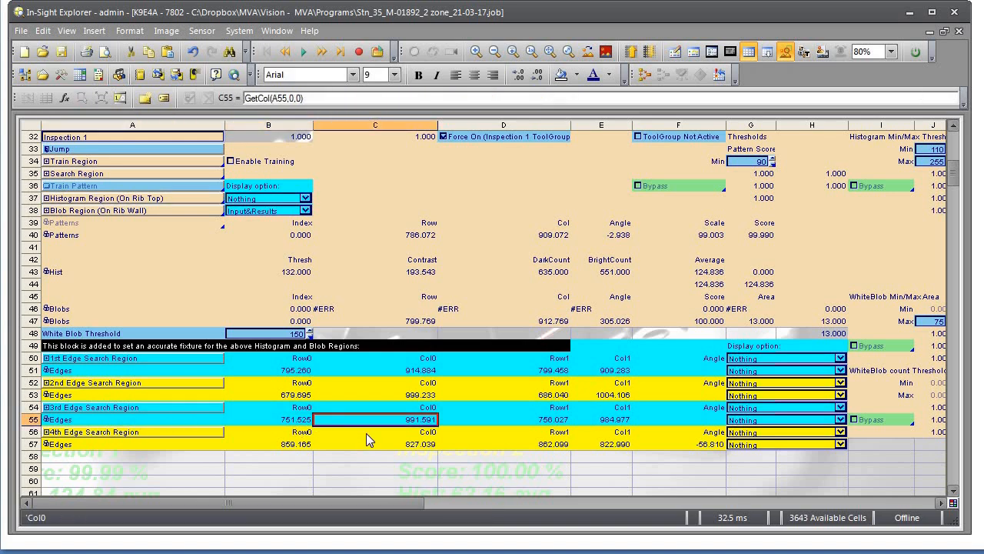
pyautogui.press('Left')
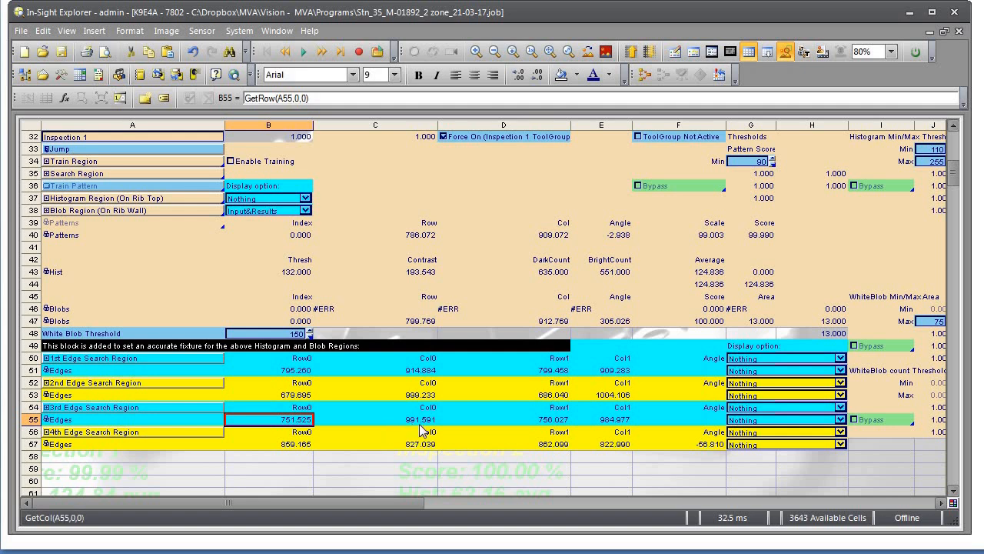
pyautogui.click(701, 448)
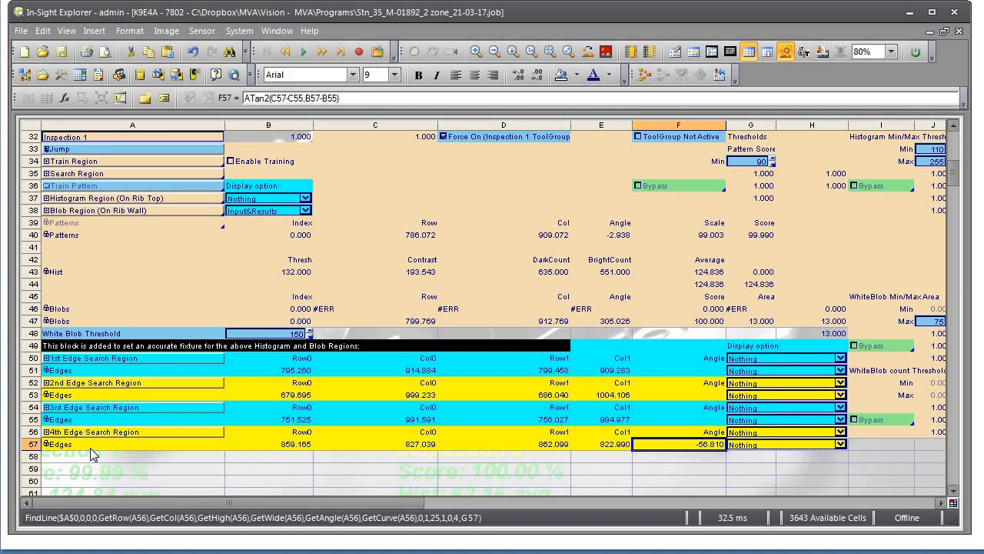
pyautogui.doubleClick(124, 202)
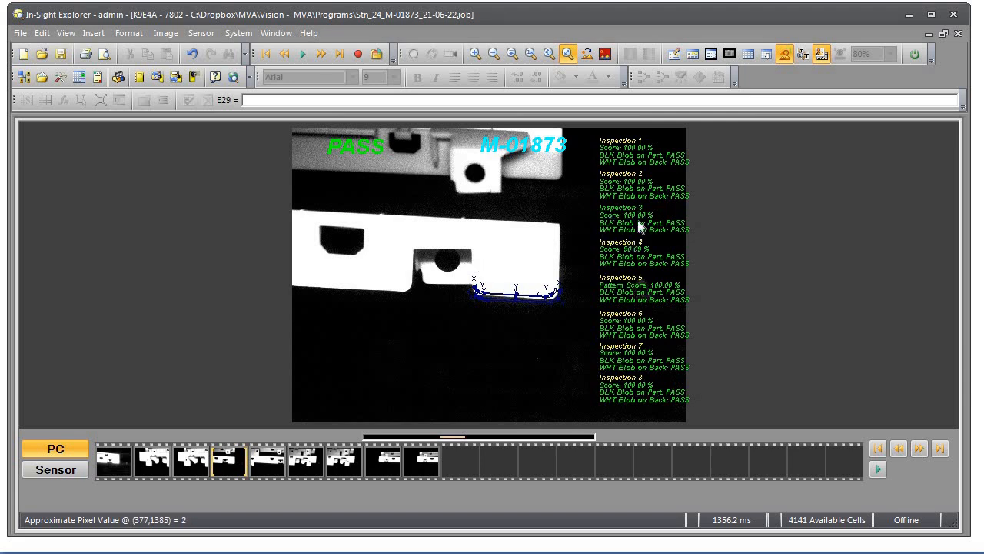
# Enlarge the M-01873 part image and load the first filmstrip image to examine the inspection regions along the part's lower edge
pyautogui.click(475, 55)
pyautogui.click(475, 55)
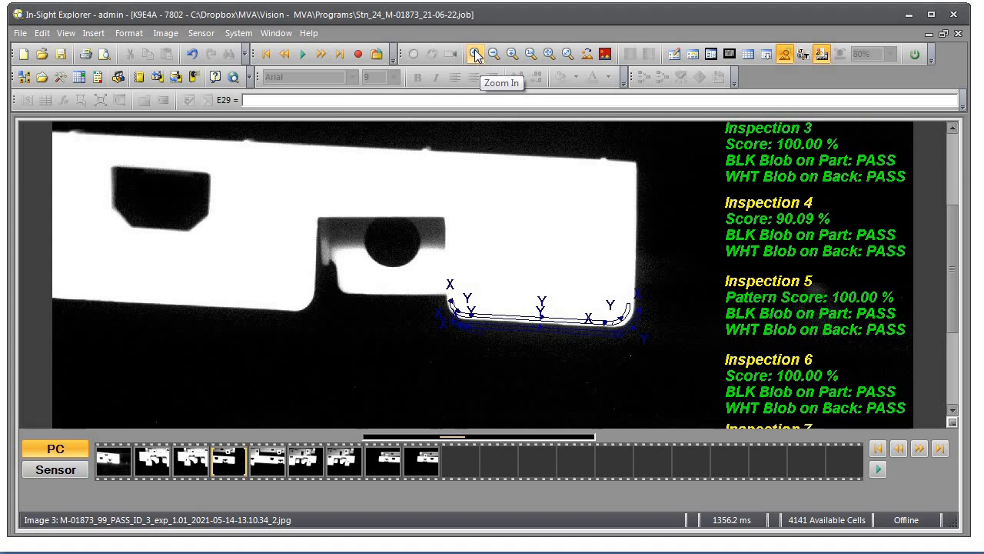
pyautogui.click(475, 54)
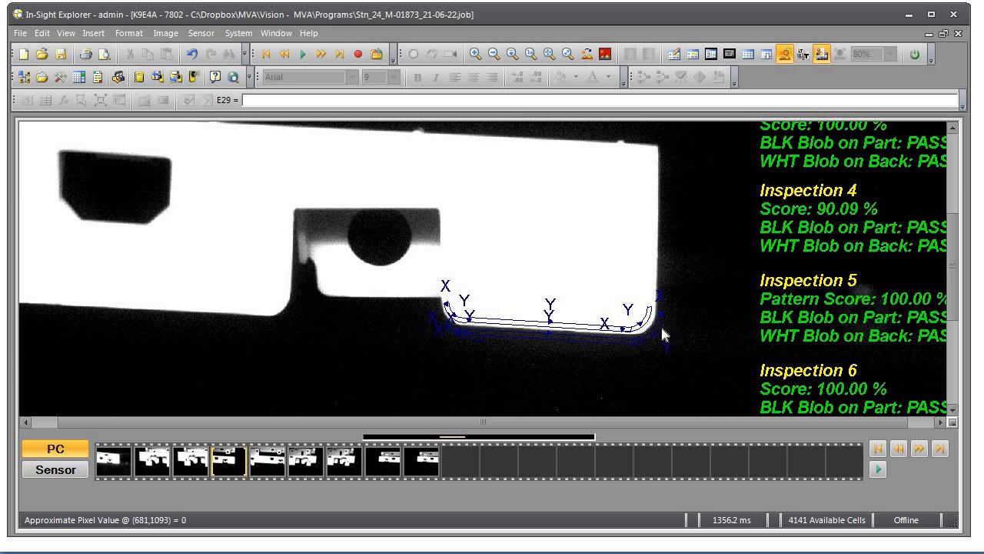
pyautogui.click(121, 469)
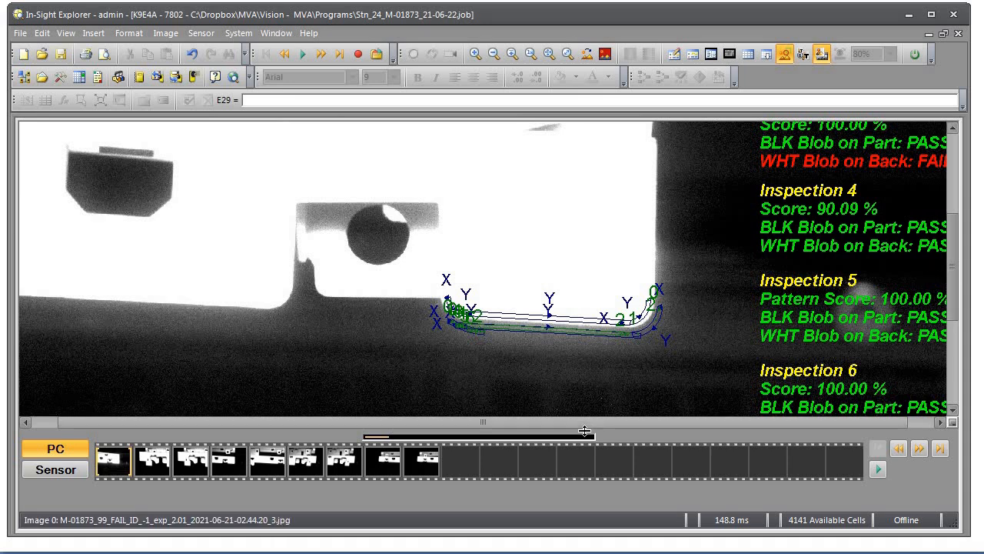
pyautogui.moveTo(953, 289)
pyautogui.mouseDown()
pyautogui.moveTo(953, 245)
pyautogui.moveTo(951, 275)
pyautogui.mouseUp()
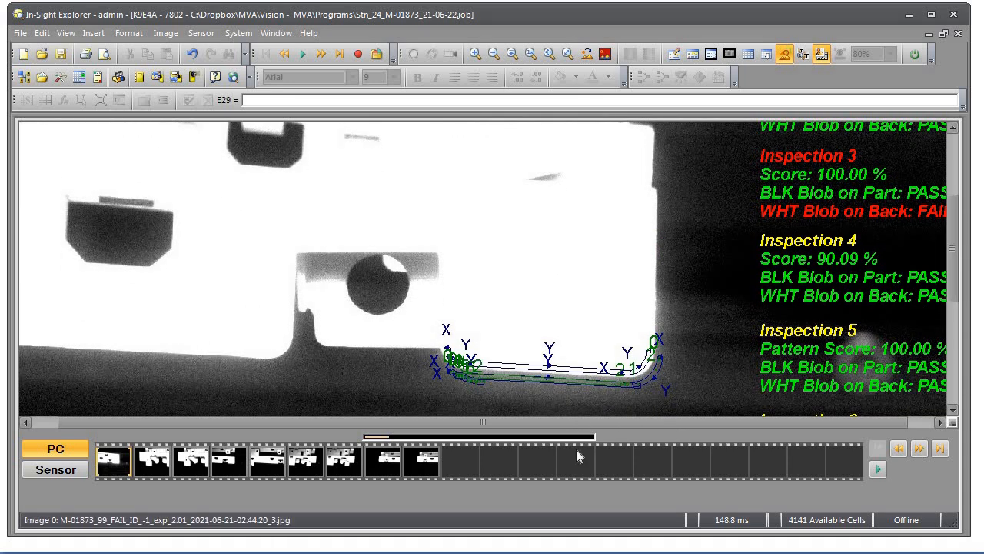
pyautogui.moveTo(593, 423); pyautogui.dragTo(655, 425)
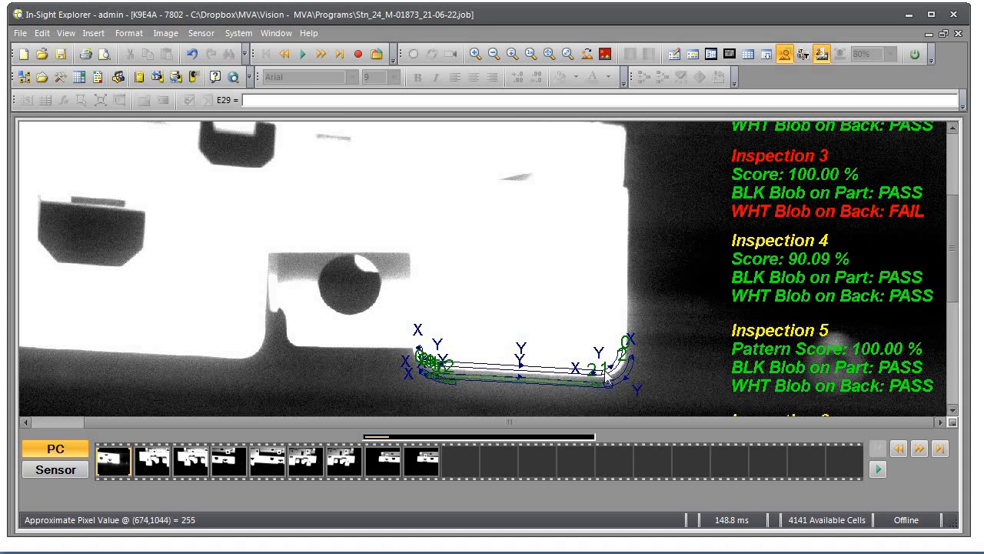
# Set the job's Exposure Adjust value in cell B1 of the spreadsheet to 0.9
pyautogui.click(749, 59)
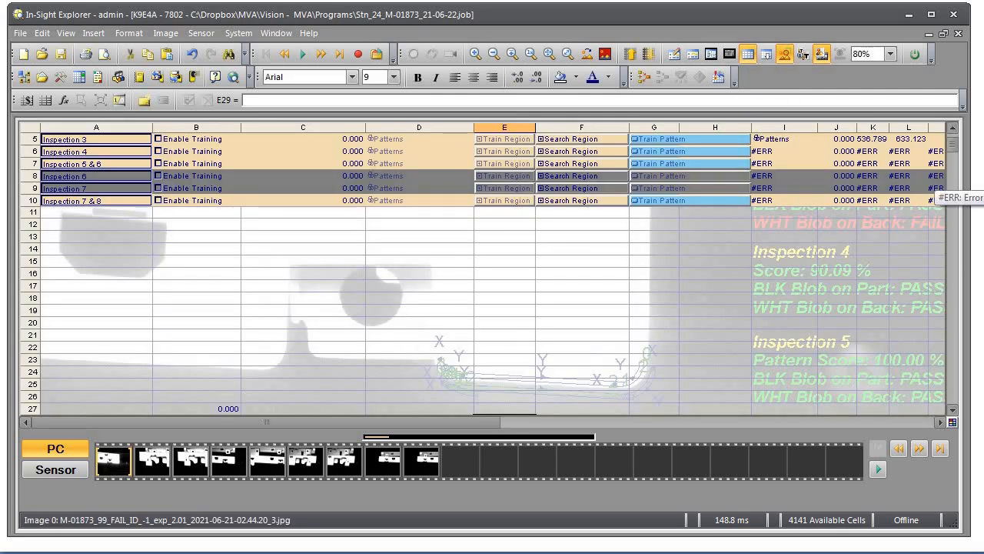
pyautogui.moveTo(955, 144); pyautogui.dragTo(950, 130)
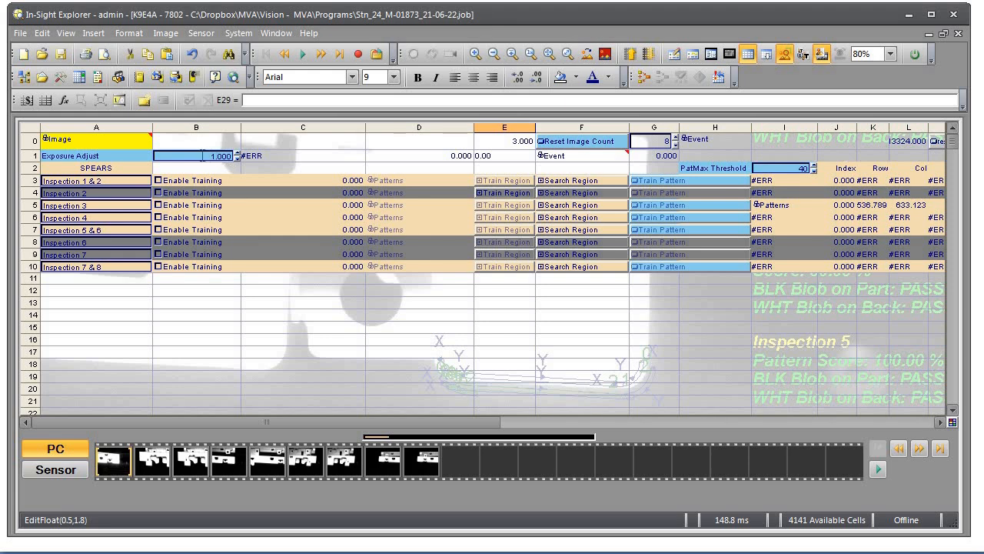
pyautogui.click(203, 156)
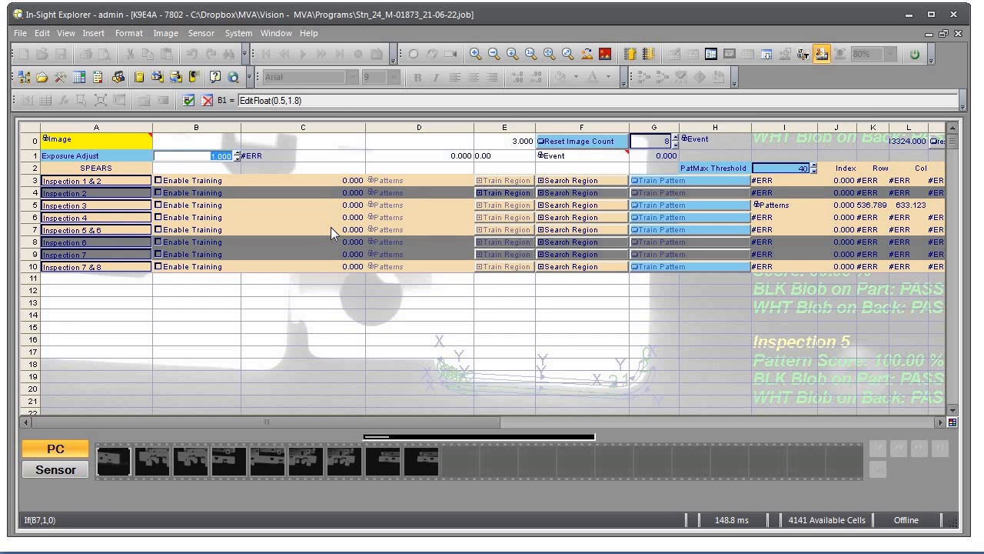
pyautogui.write('0')
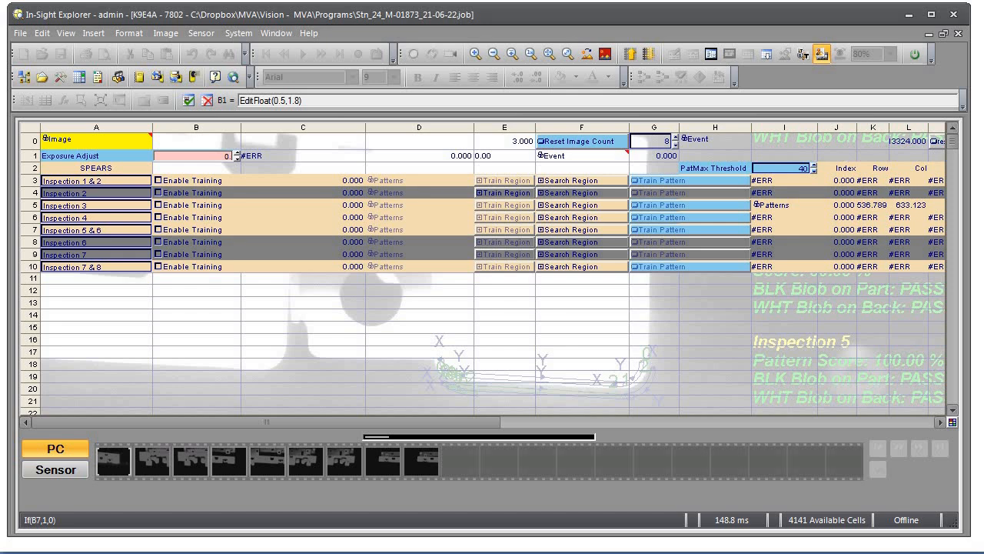
pyautogui.write('.9')
pyautogui.press('Return')
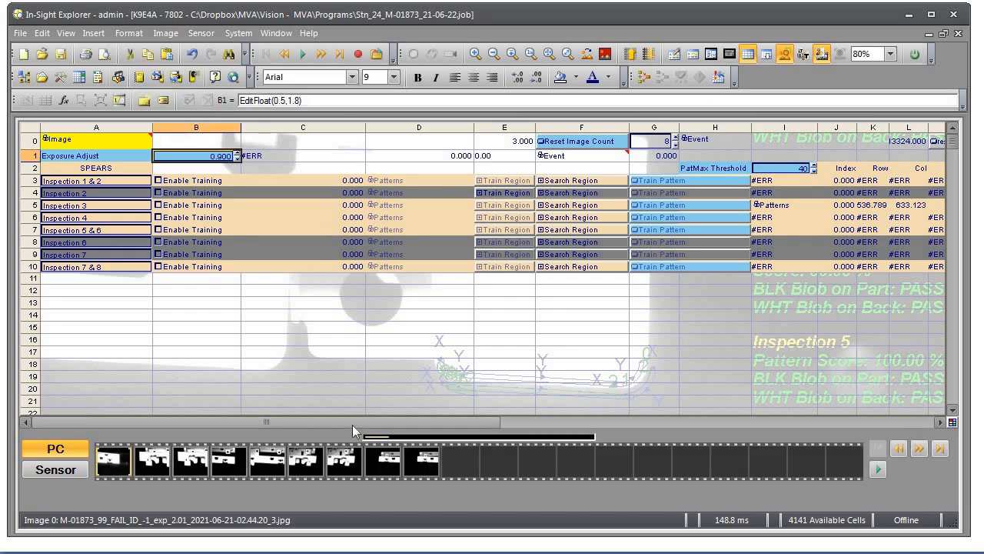
pyautogui.click(394, 315)
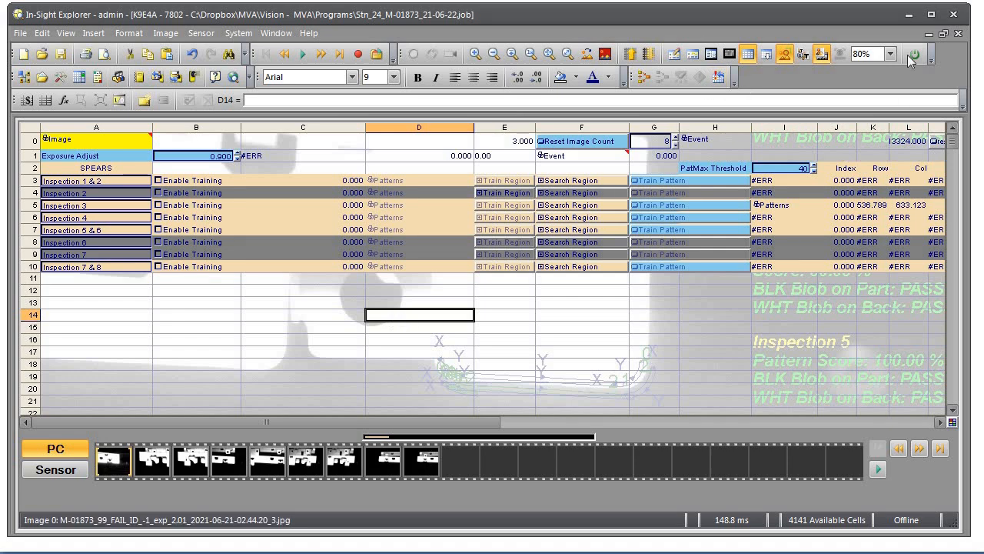
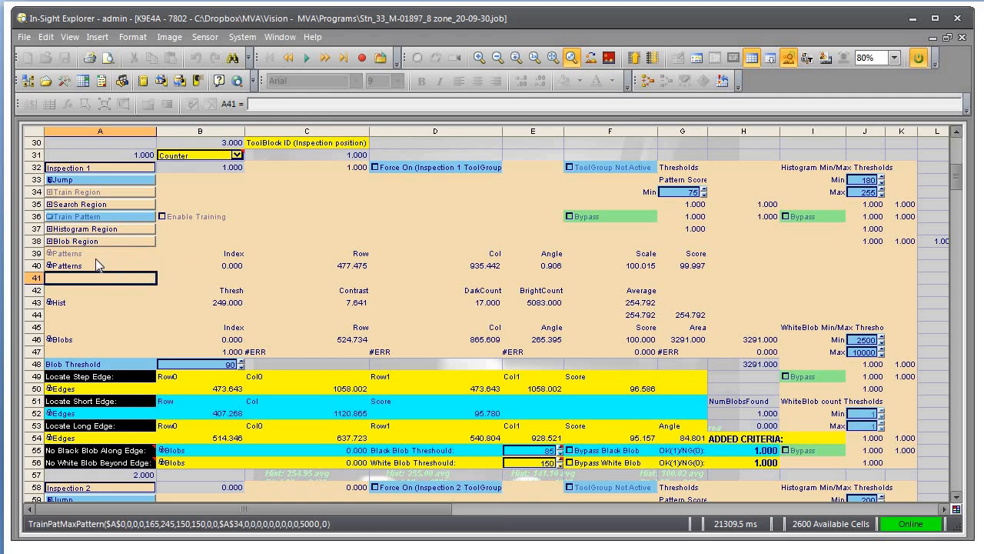
# Examine Inspection 1's TrainPatMaxPattern cell A39 in the M-01897 job and its trained pattern on the image
pyautogui.click(97, 257)
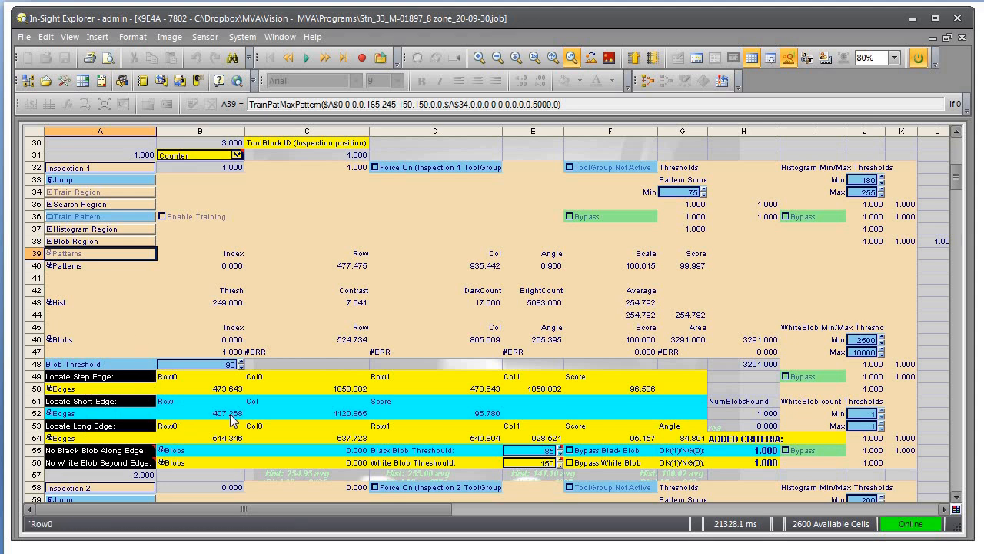
pyautogui.click(125, 283)
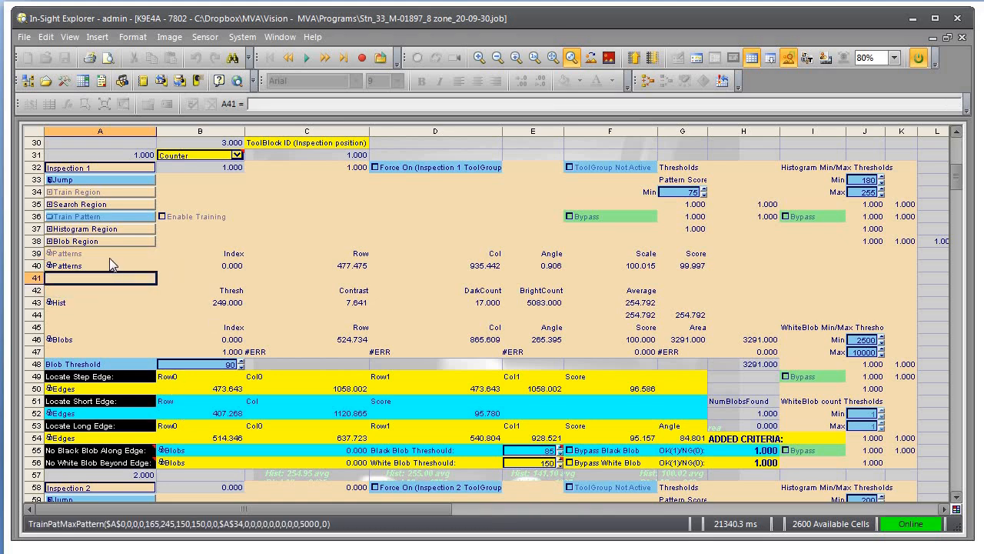
pyautogui.click(108, 257)
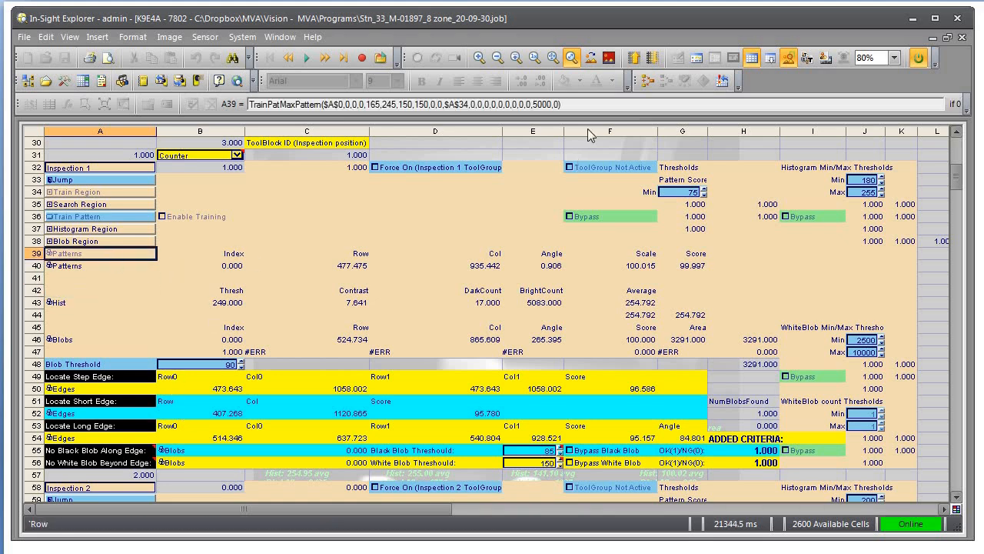
pyautogui.click(749, 58)
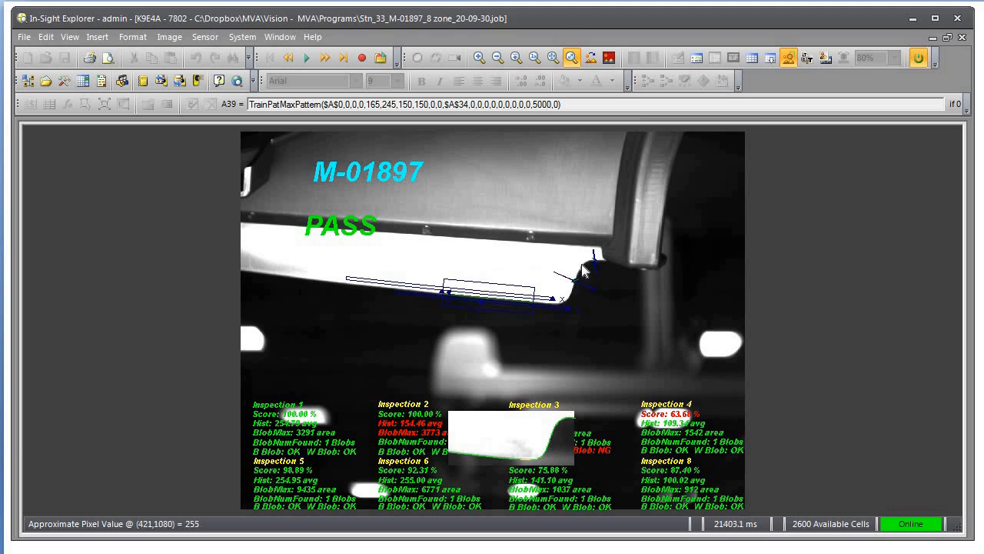
pyautogui.click(751, 61)
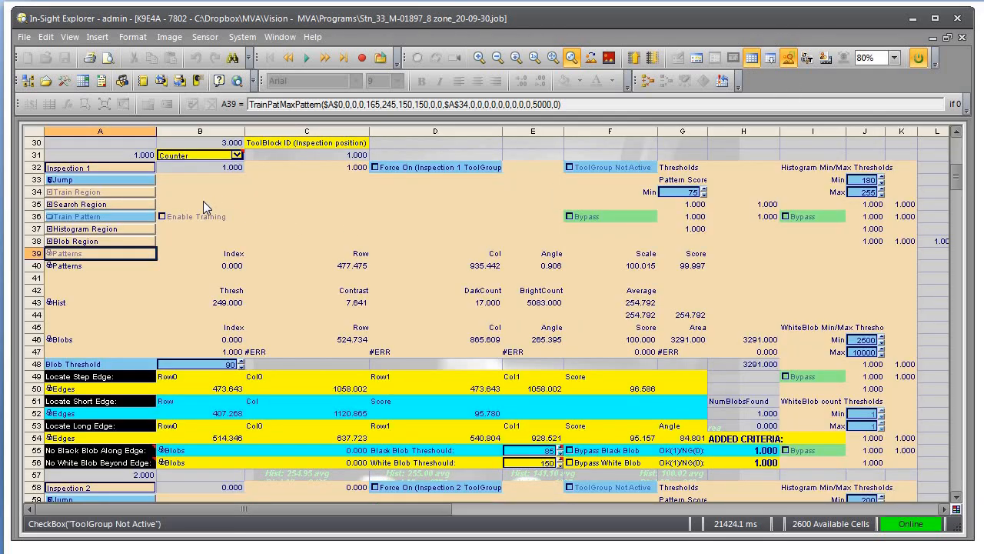
# View Inspection 1's Search Region on the image to examine the area it covers, discarding any change to it
pyautogui.doubleClick(152, 203)
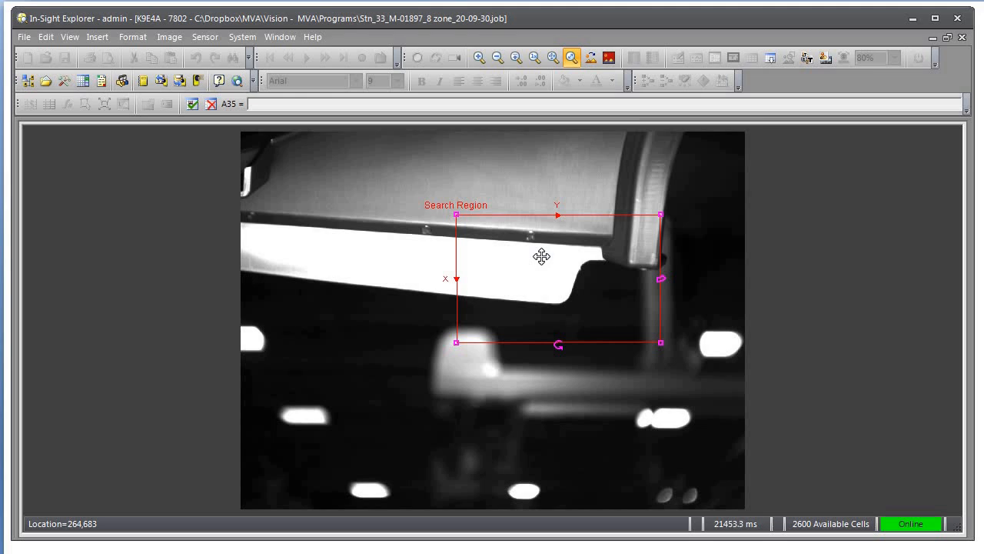
pyautogui.moveTo(541, 256)
pyautogui.mouseDown()
pyautogui.moveTo(530, 249)
pyautogui.moveTo(535, 262)
pyautogui.moveTo(540, 254)
pyautogui.mouseUp()
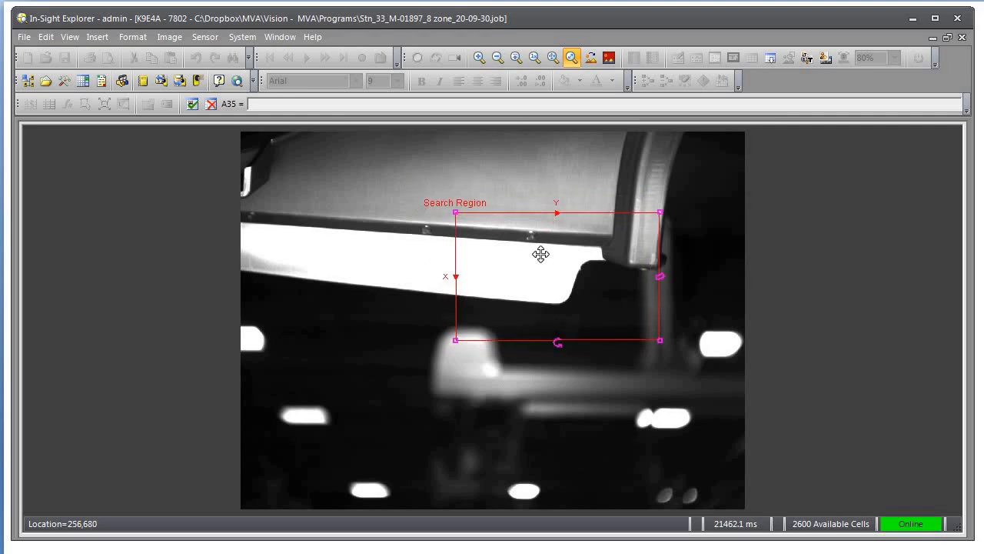
pyautogui.click(212, 104)
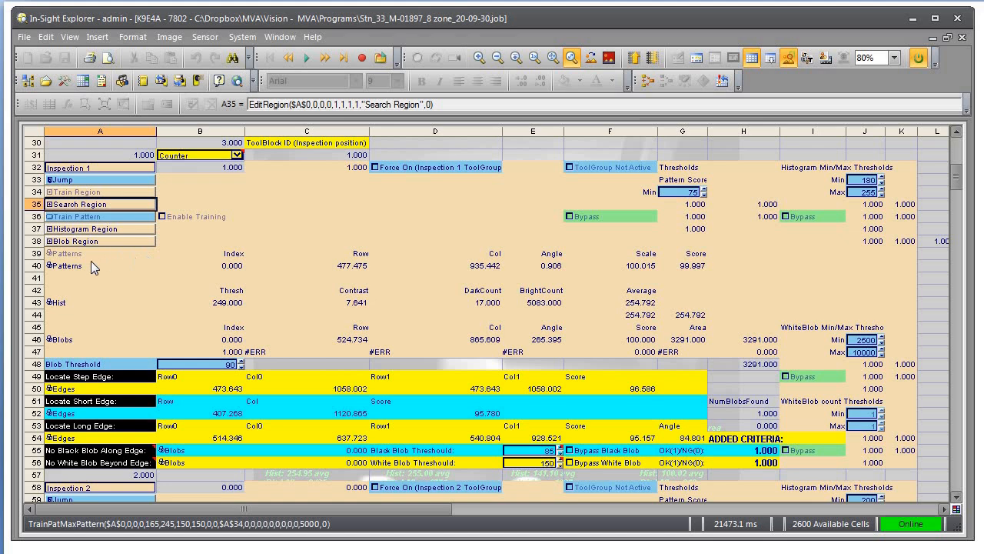
# Examine the trained pattern cell A39 and the FindPatMaxPatterns cell A40, comparing the found pattern with the image
pyautogui.click(69, 256)
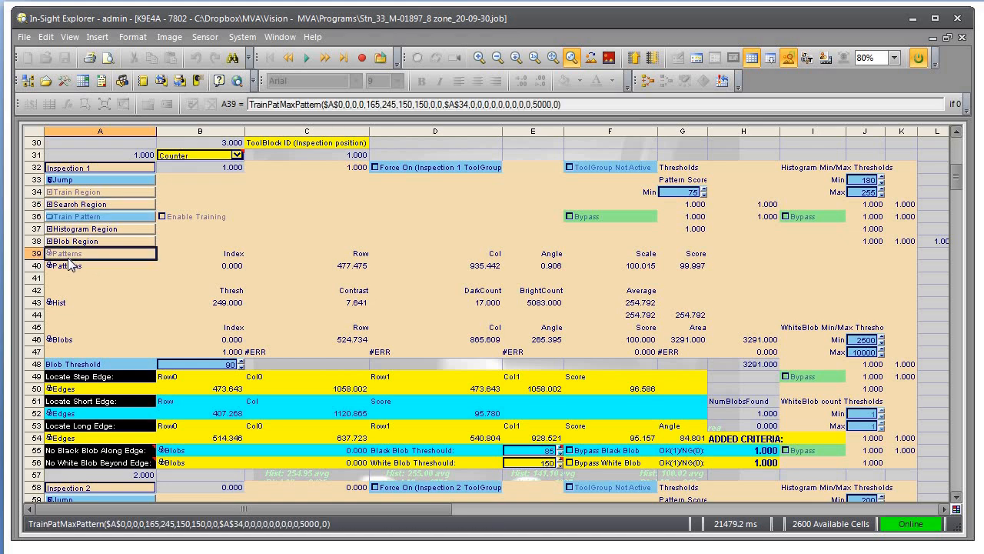
pyautogui.click(67, 267)
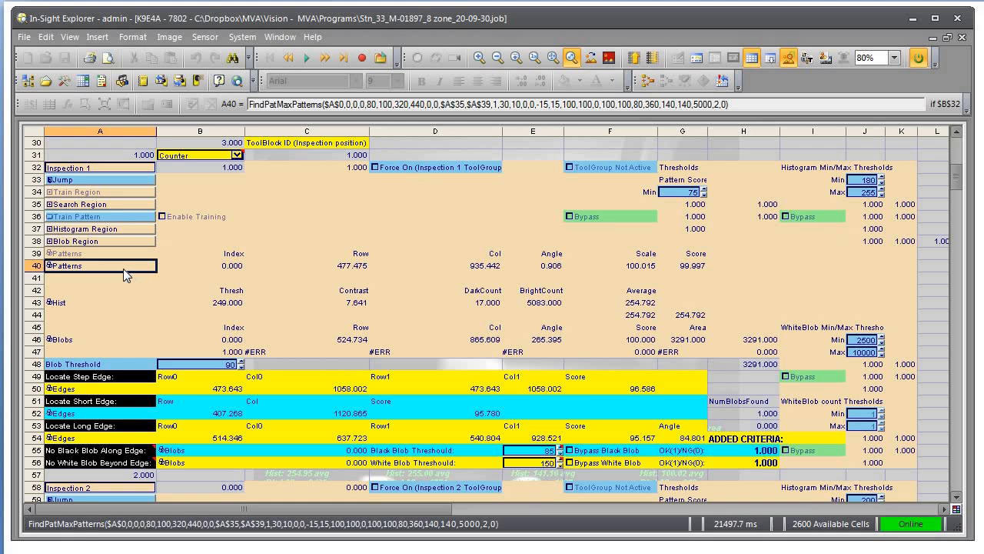
pyautogui.click(749, 60)
pyautogui.click(750, 60)
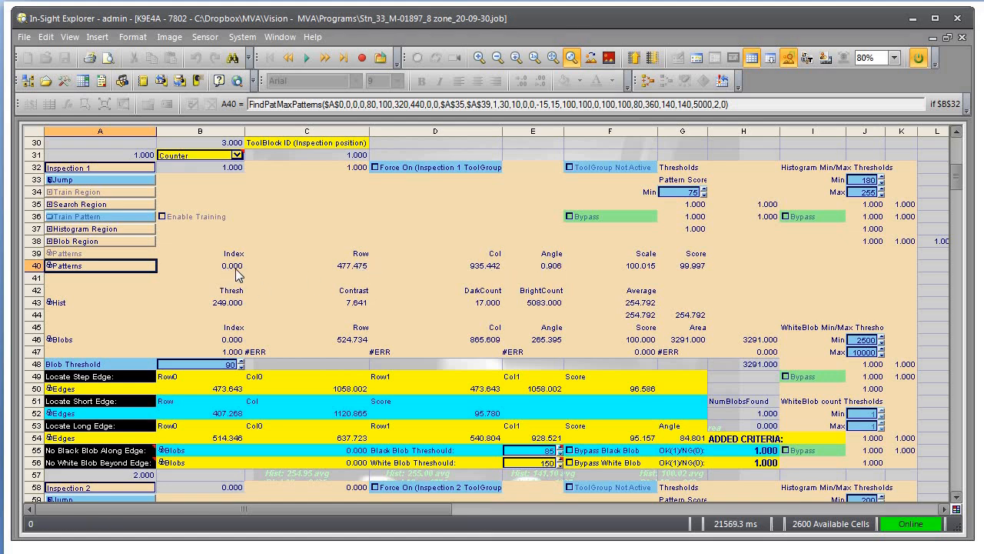
# Examine how the Histogram Region formula in A37 and the Blob Region formula in A38 reference the pattern's row, column and angle
pyautogui.press('Up')
pyautogui.press('Up')
pyautogui.press('Up')
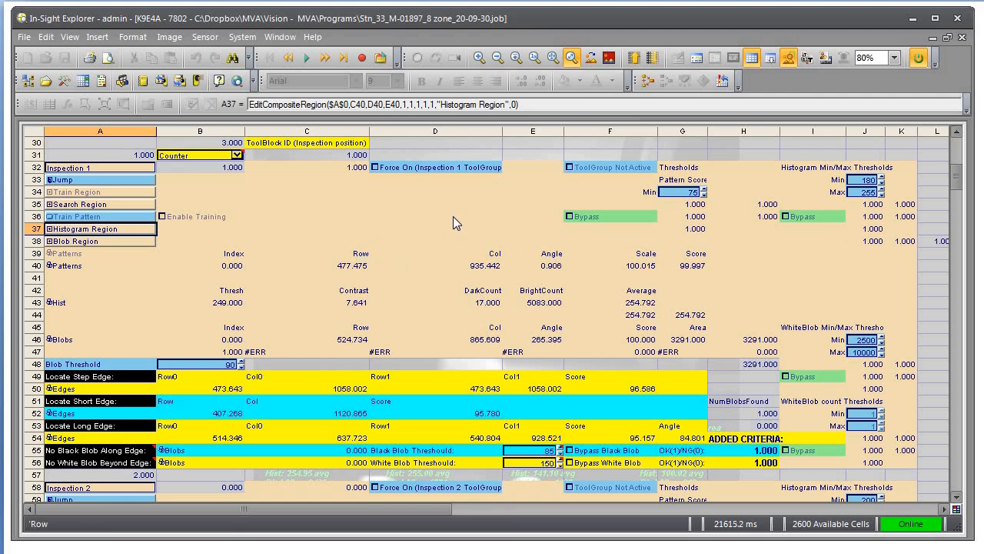
pyautogui.press('Down')
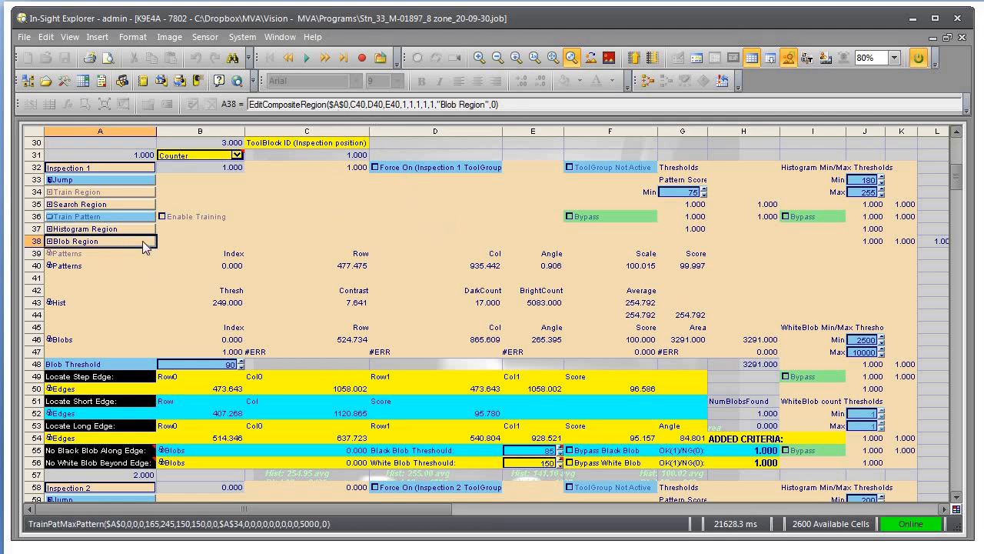
# View Inspection 1's composite Histogram Region and its outline points on the image, and leave it without saving changes
pyautogui.doubleClick(126, 228)
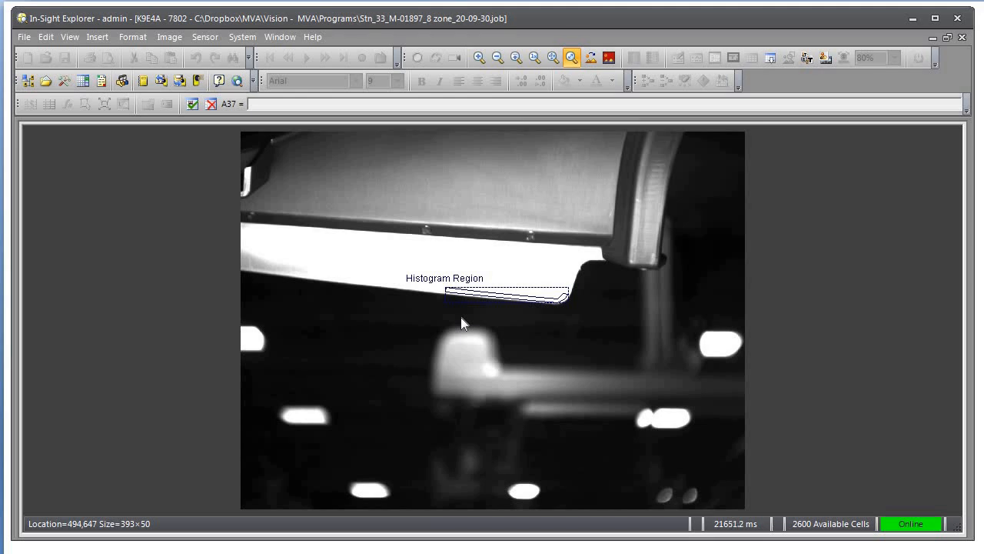
pyautogui.click(531, 296)
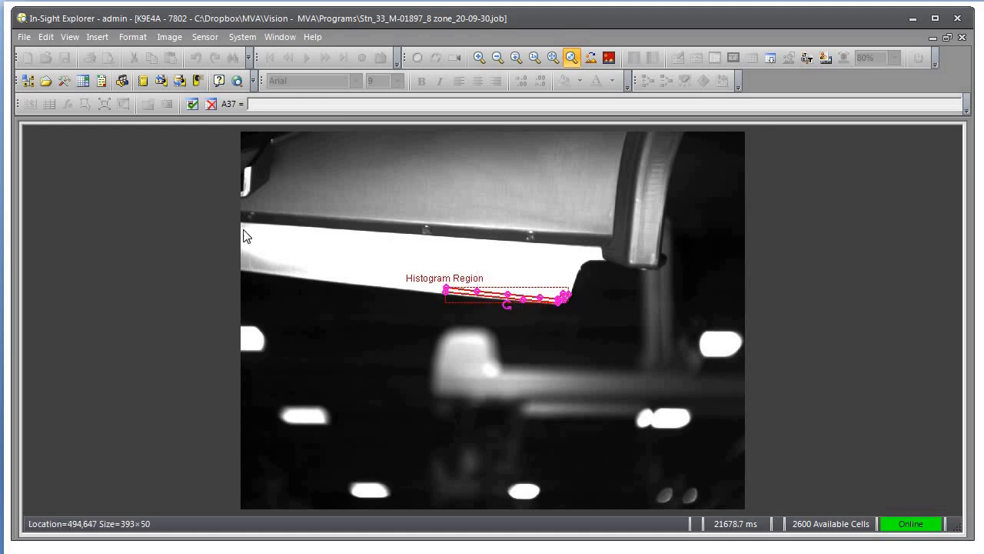
pyautogui.click(214, 108)
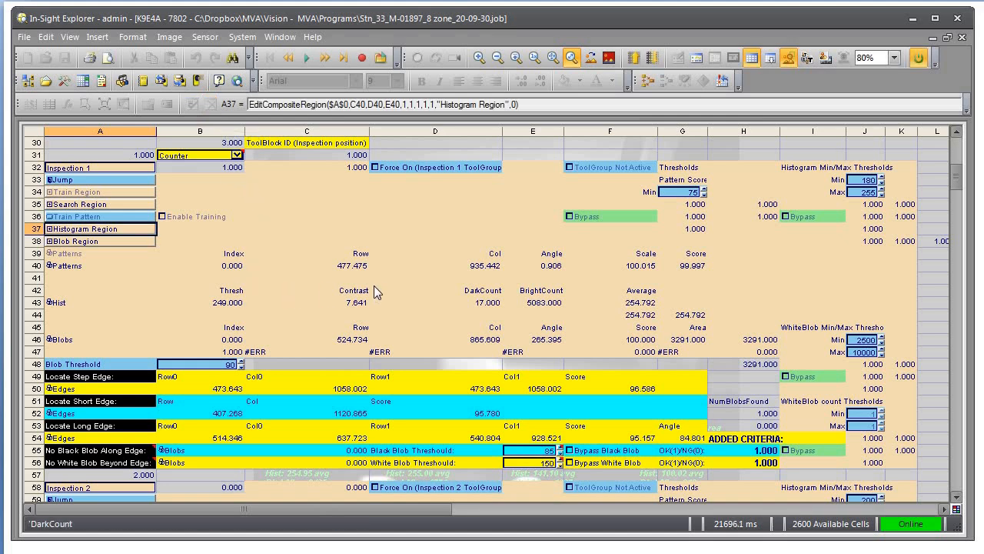
# Walk through Inspection 1's tool cells from the Histogram Region in A37 down to the Locate Long Edge FindLine formula in A54
pyautogui.press('Down')
pyautogui.press('Down')
pyautogui.press('Down')
pyautogui.press('Down')
pyautogui.press('Down')
pyautogui.press('Down')
pyautogui.press('Down')
pyautogui.press('Down')
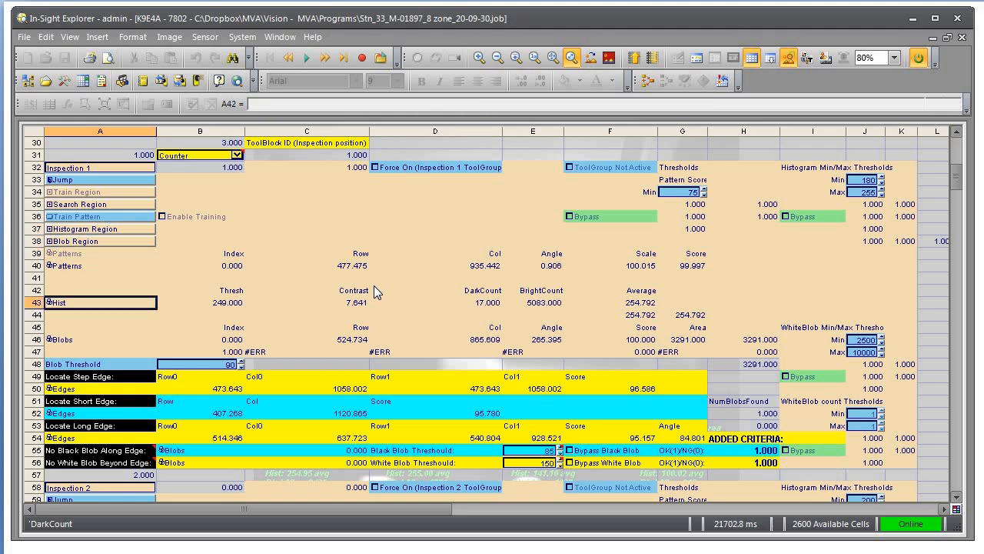
pyautogui.press('Down')
pyautogui.press('Down')
pyautogui.press('Down')
pyautogui.press('Down')
pyautogui.press('Down')
pyautogui.press('Down')
pyautogui.press('Down')
pyautogui.press('Down')
pyautogui.press('Down')
pyautogui.press('Down')
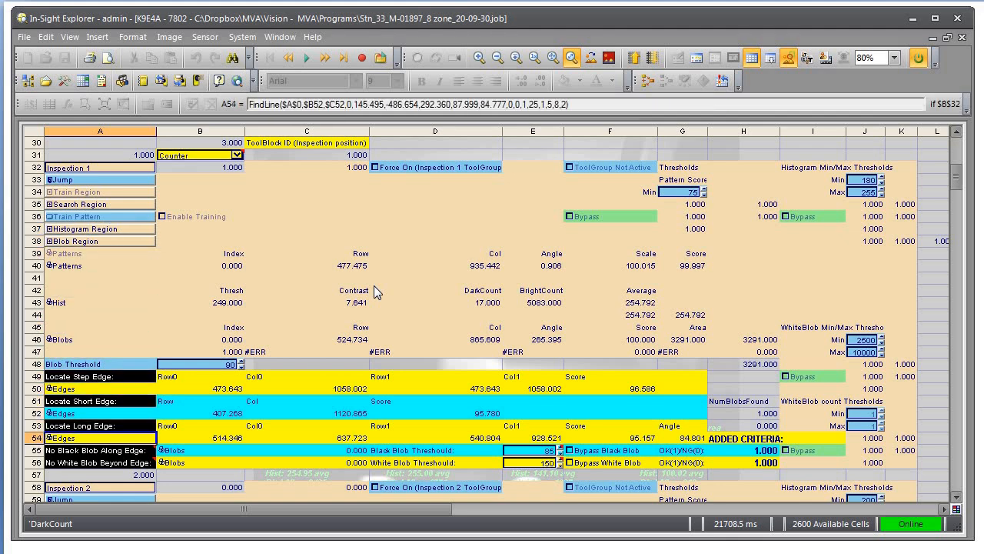
# Examine the No Black Blob Along Edge DetectBlobs formula in B55 and view its region on the image
pyautogui.press('Right')
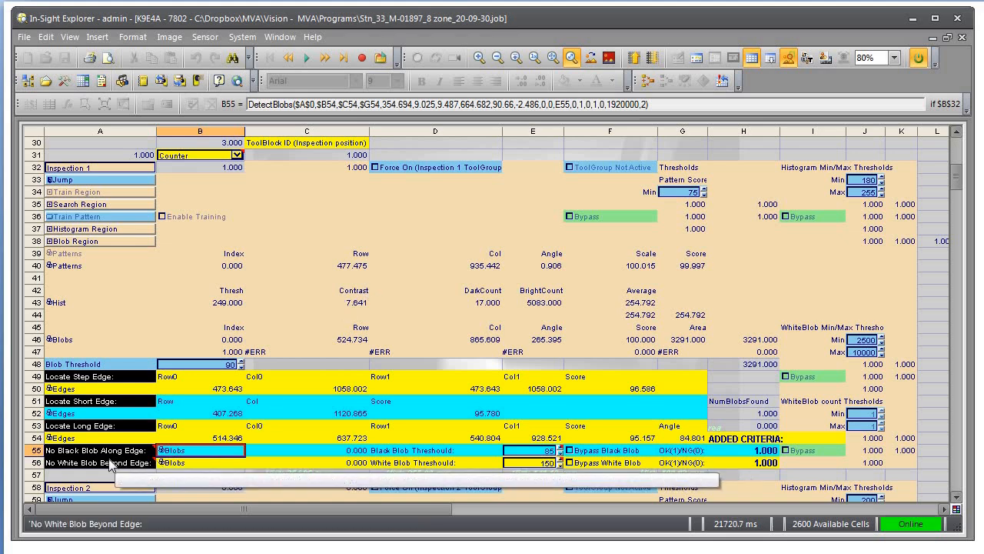
pyautogui.moveTo(121, 455)
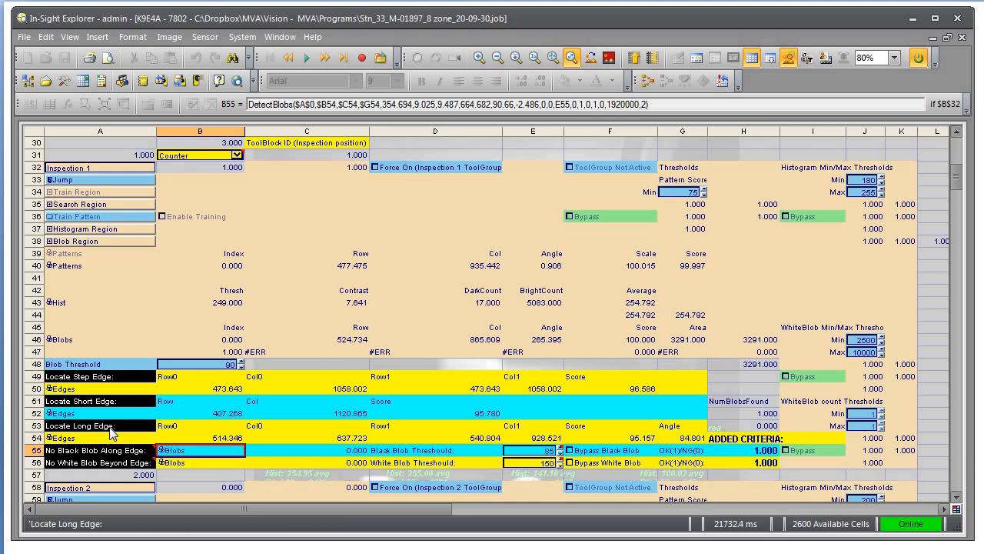
pyautogui.click(115, 462)
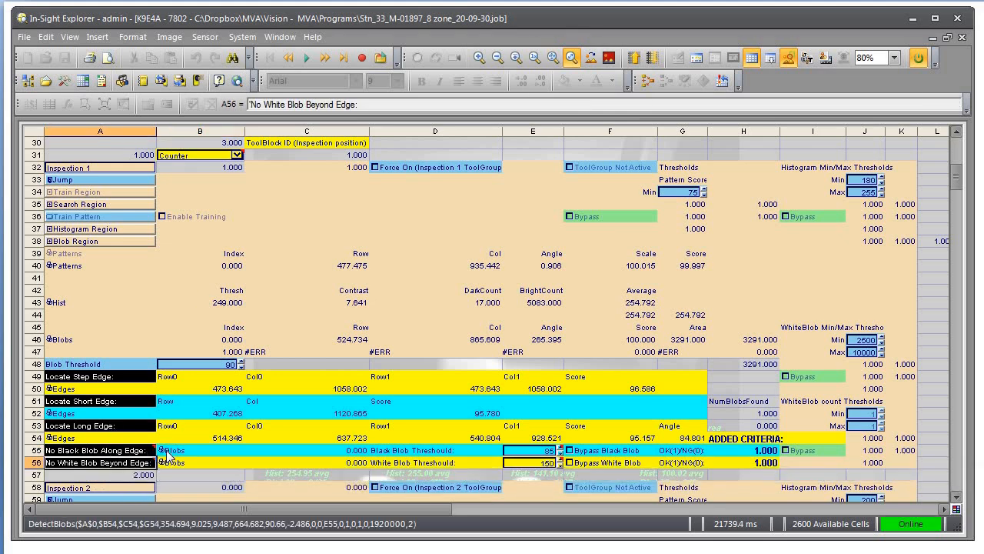
pyautogui.click(205, 448)
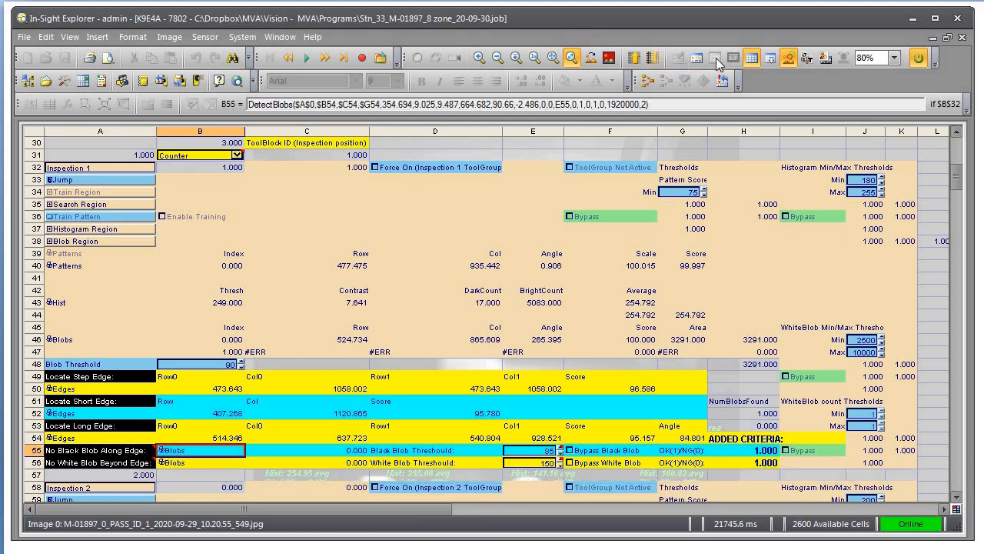
pyautogui.click(752, 58)
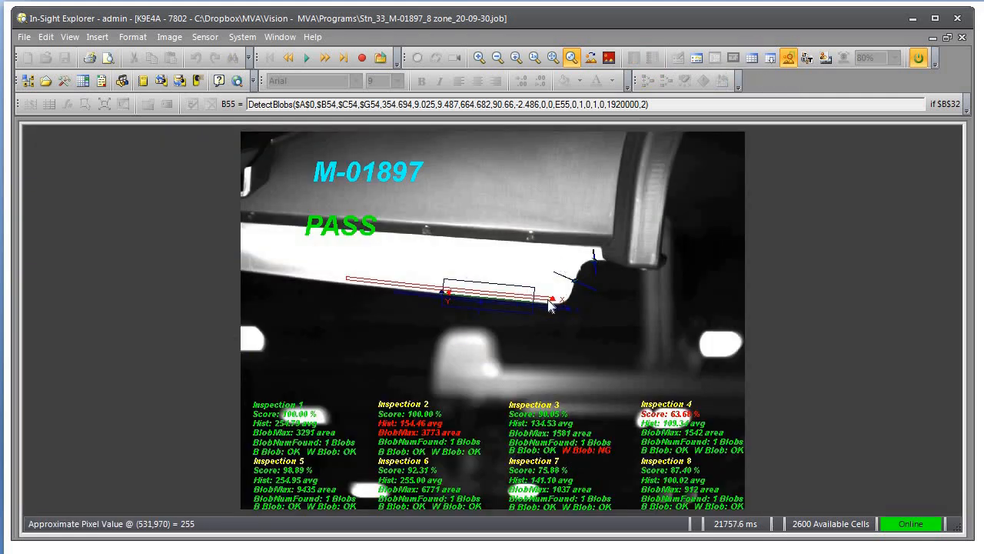
pyautogui.click(752, 58)
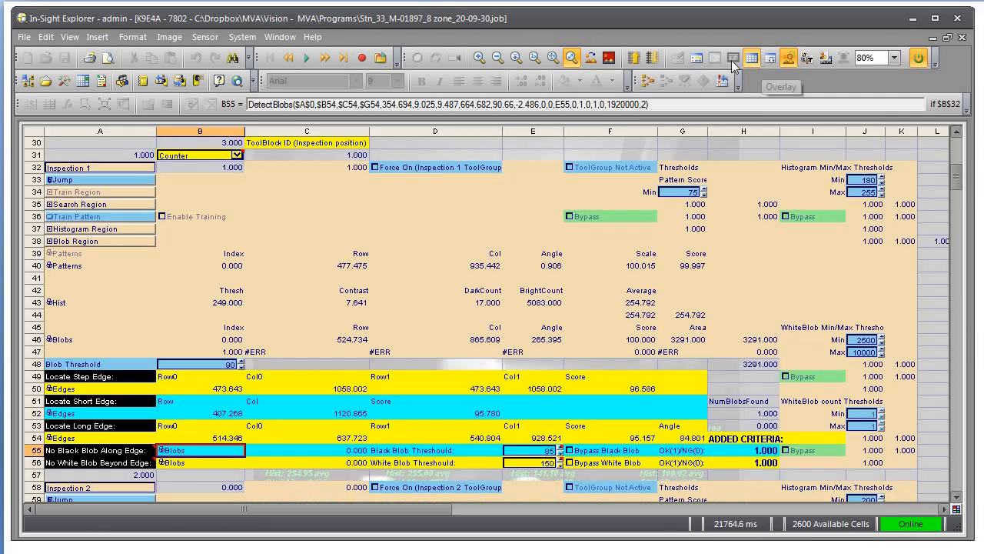
# Examine the No White Blob Beyond Edge DetectBlobs formula in B56 and view its region on the image
pyautogui.click(200, 465)
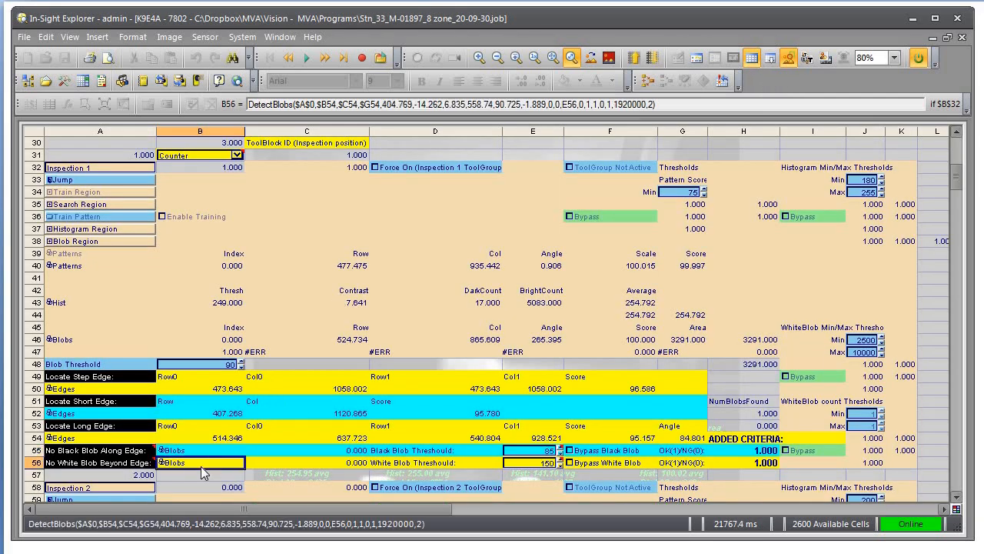
pyautogui.click(752, 58)
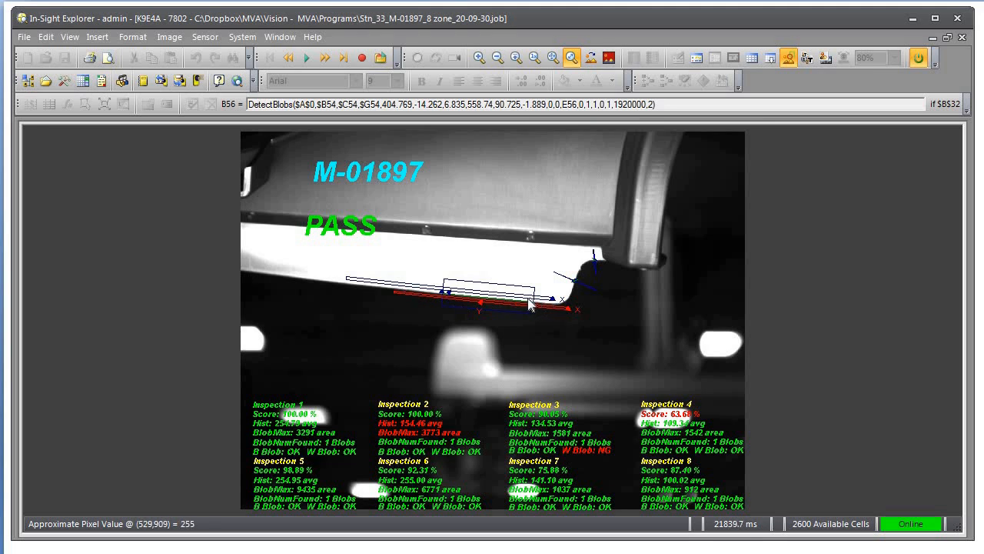
pyautogui.click(749, 59)
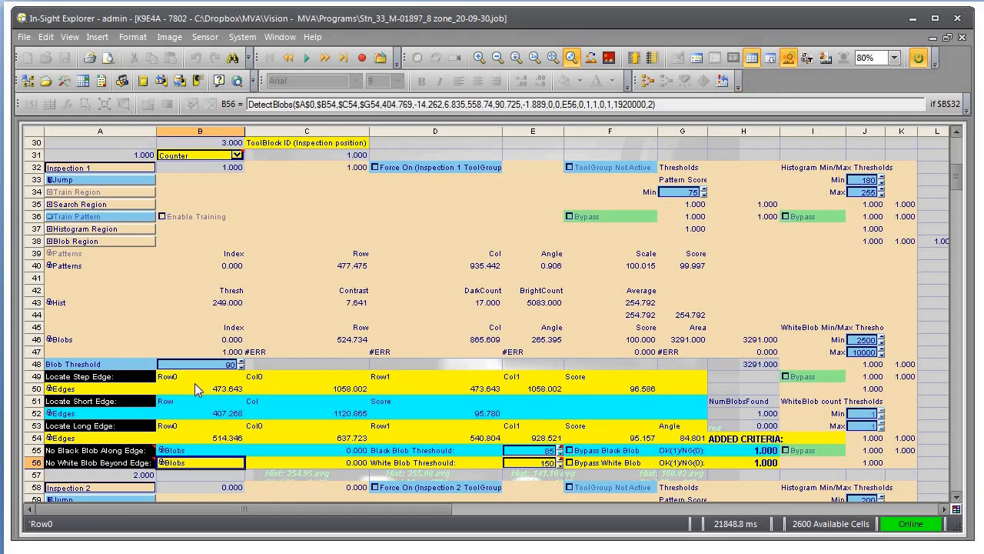
# Examine the Locate Step Edge FindLine formula in A50 and view its search region on the image
pyautogui.click(109, 391)
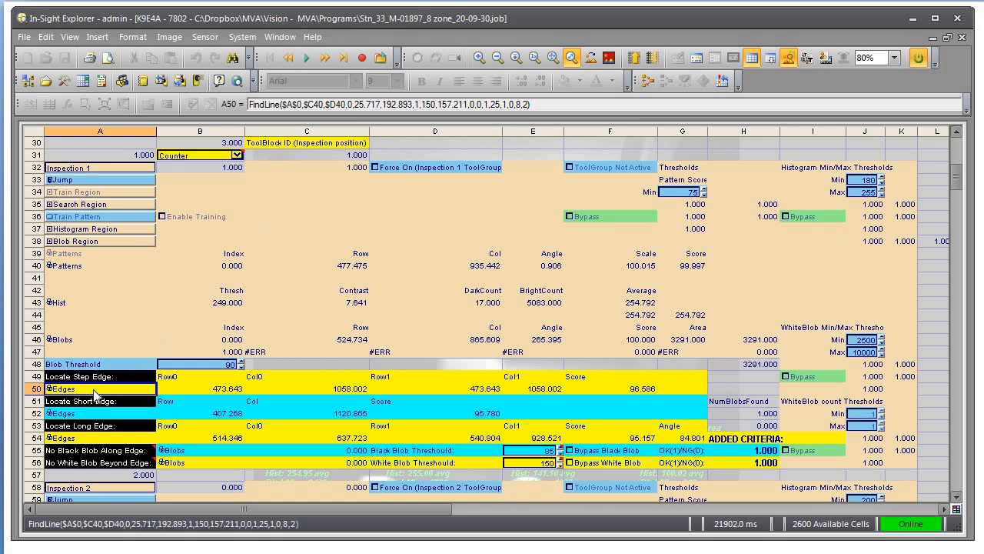
pyautogui.click(747, 58)
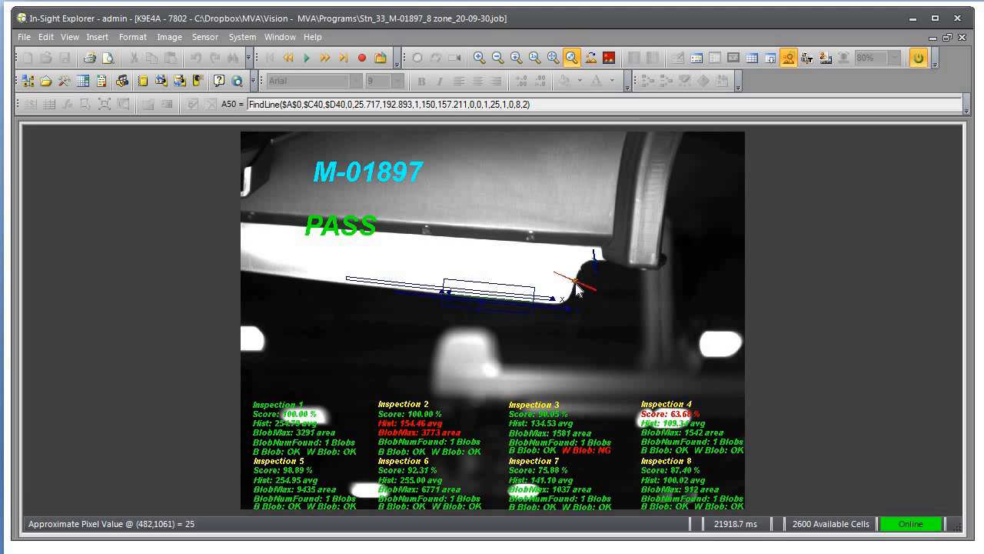
pyautogui.click(748, 61)
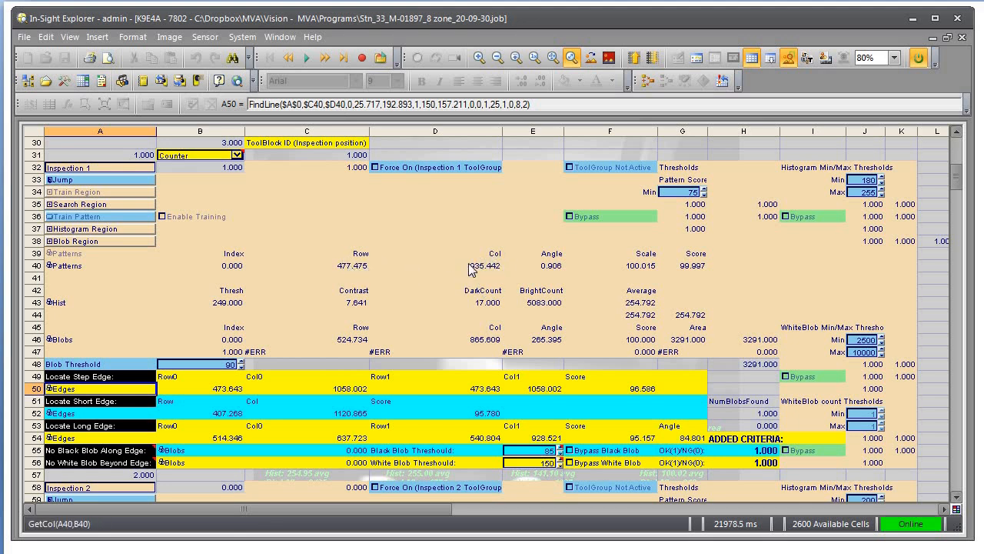
# View the Locate Short Edge region of A52 on the image and examine the step edge's Row0 and Col0 cells that fixture it
pyautogui.click(74, 414)
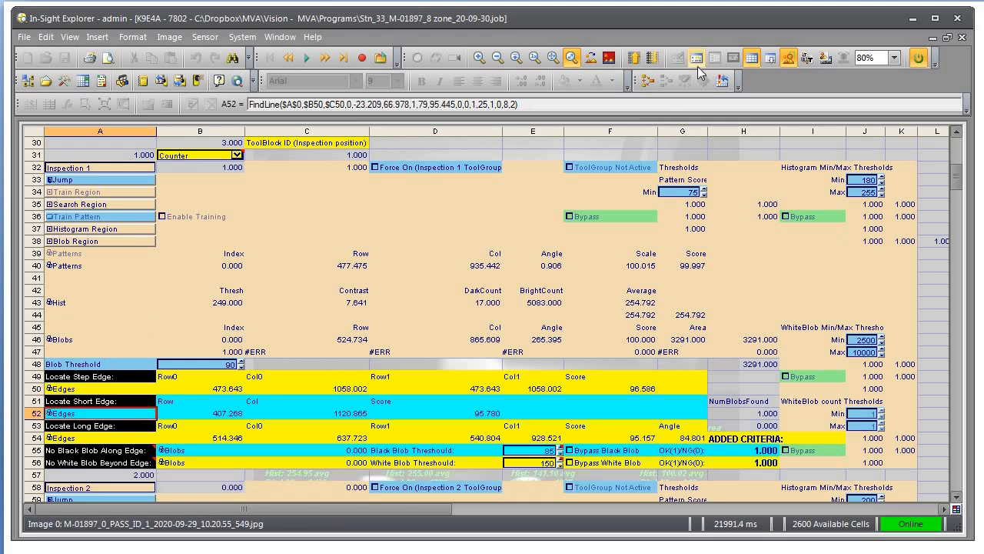
pyautogui.click(753, 62)
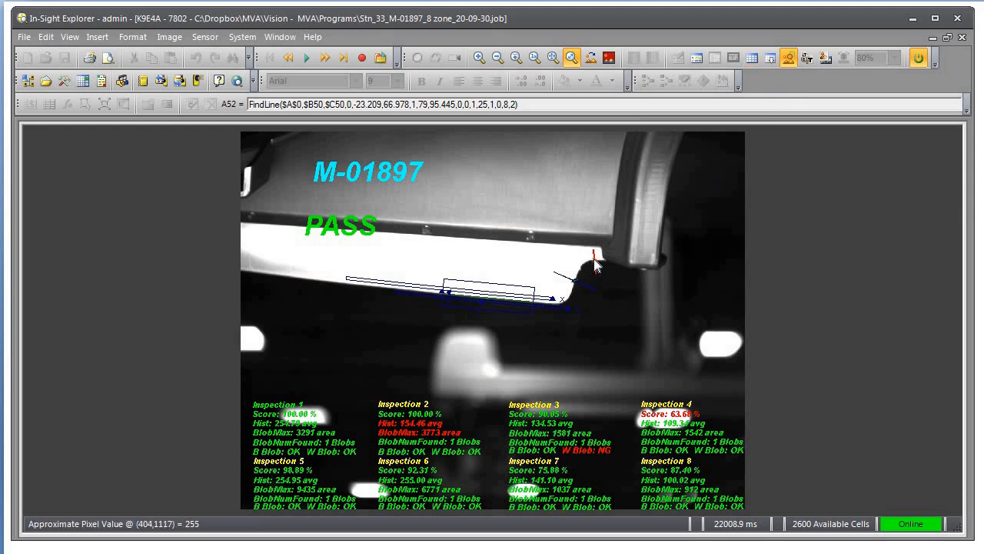
pyautogui.click(749, 59)
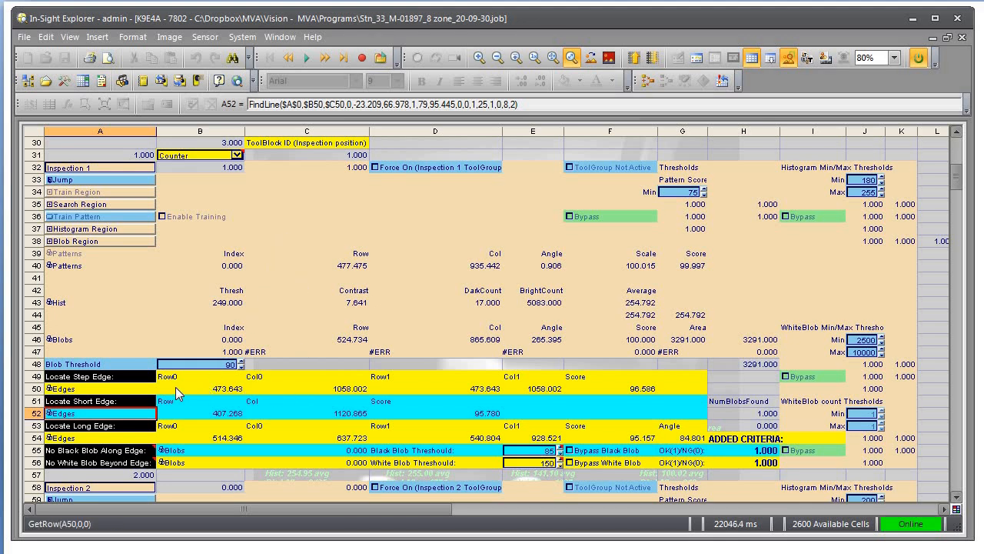
pyautogui.moveTo(176, 386); pyautogui.dragTo(328, 373)
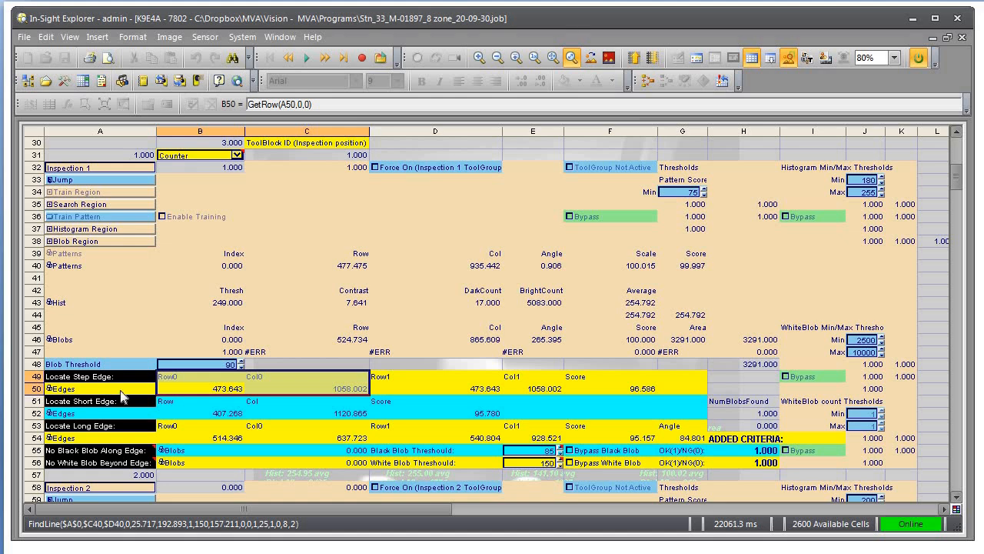
# View the Locate Long Edge region of A54 on the image and examine the short edge's row and column cells that fixture it
pyautogui.click(95, 438)
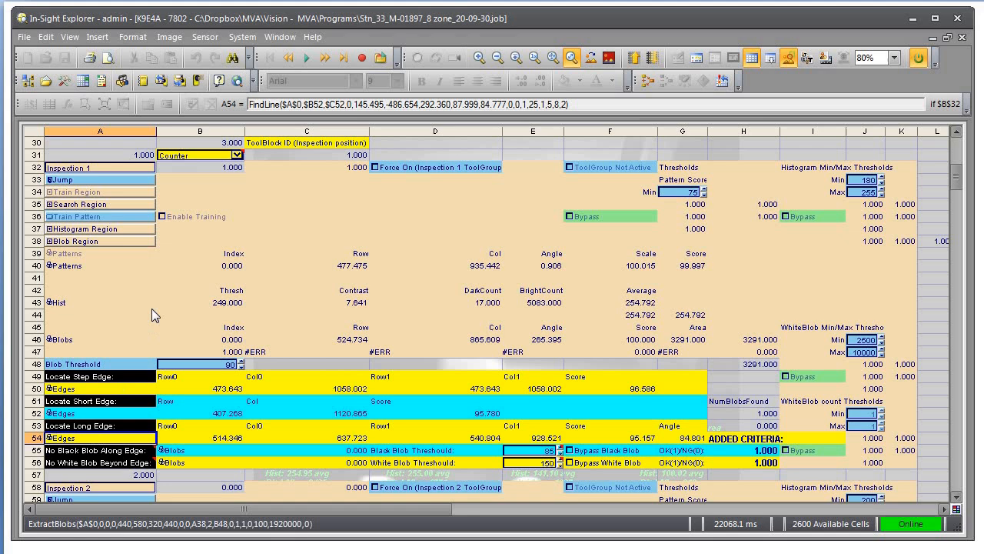
pyautogui.click(751, 57)
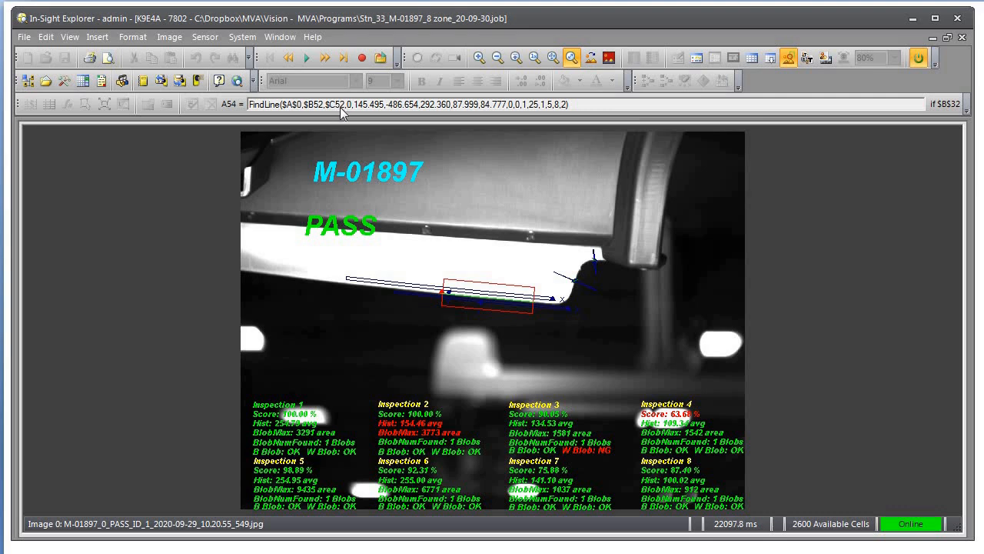
pyautogui.click(751, 58)
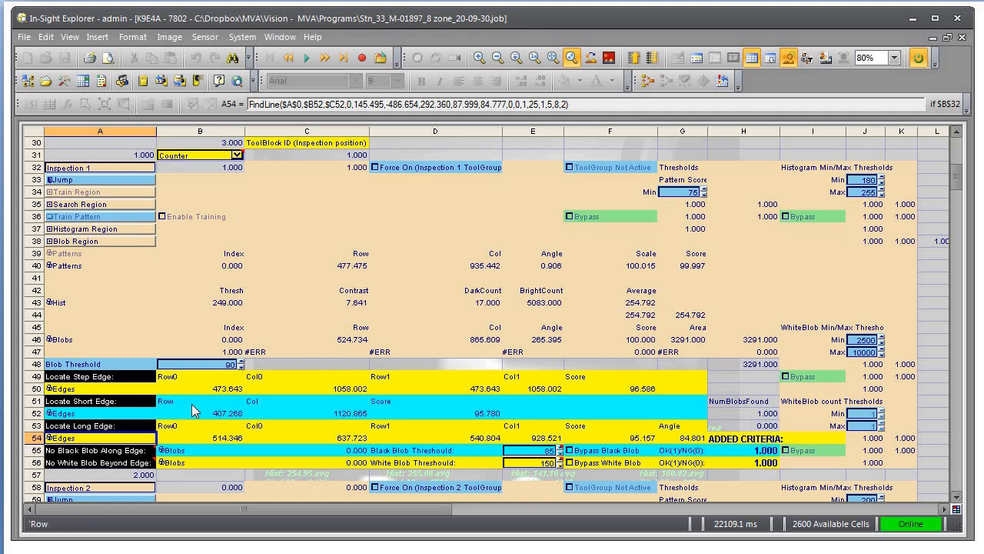
pyautogui.moveTo(183, 413); pyautogui.dragTo(292, 402)
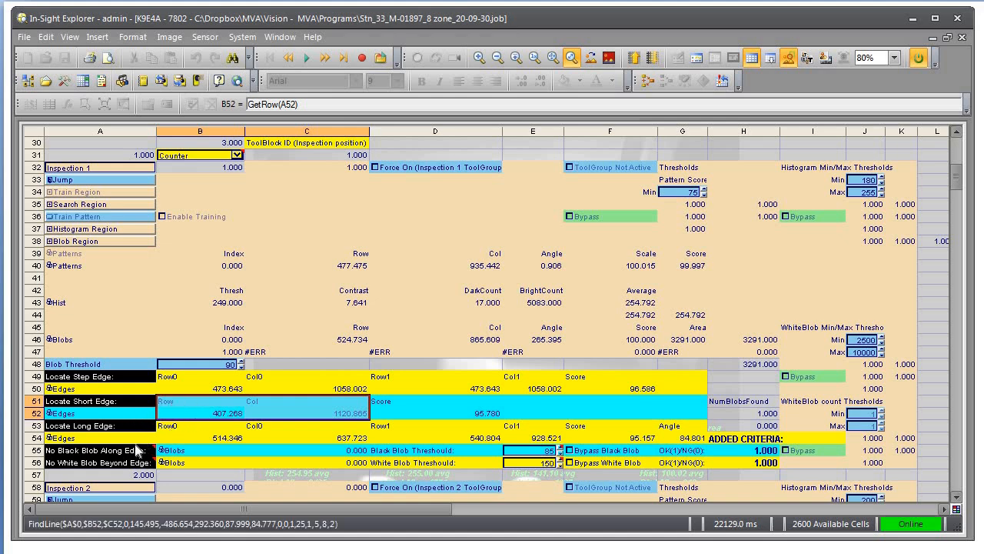
pyautogui.click(97, 439)
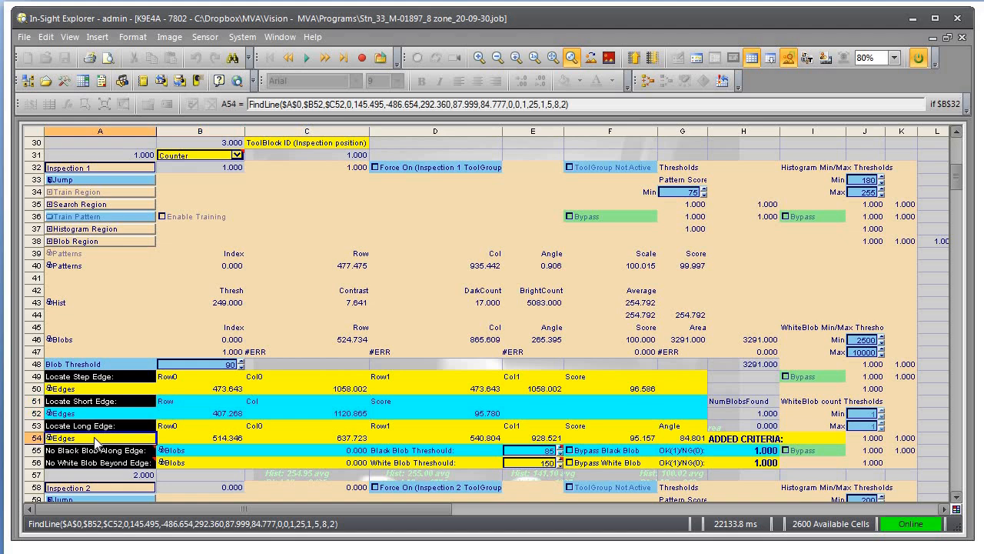
pyautogui.click(756, 58)
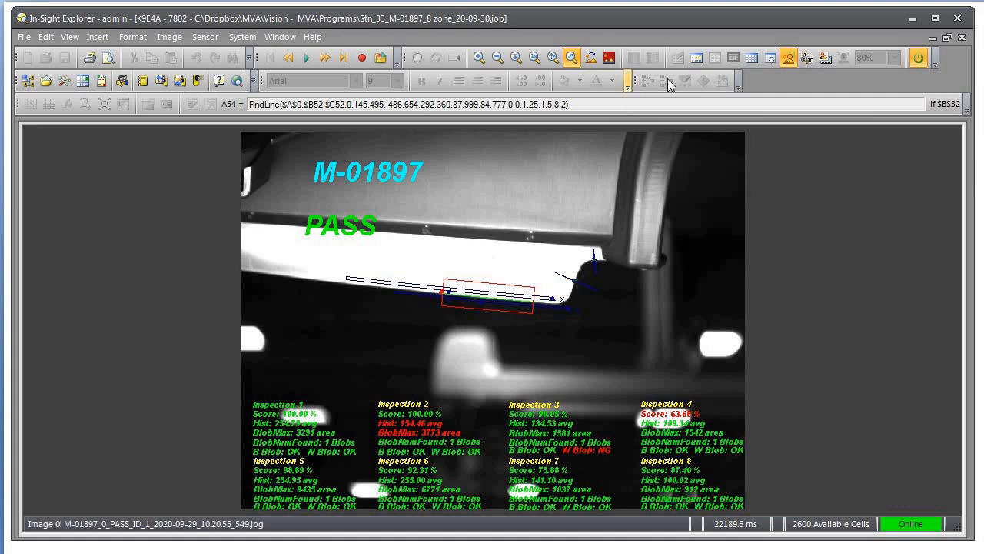
pyautogui.click(751, 59)
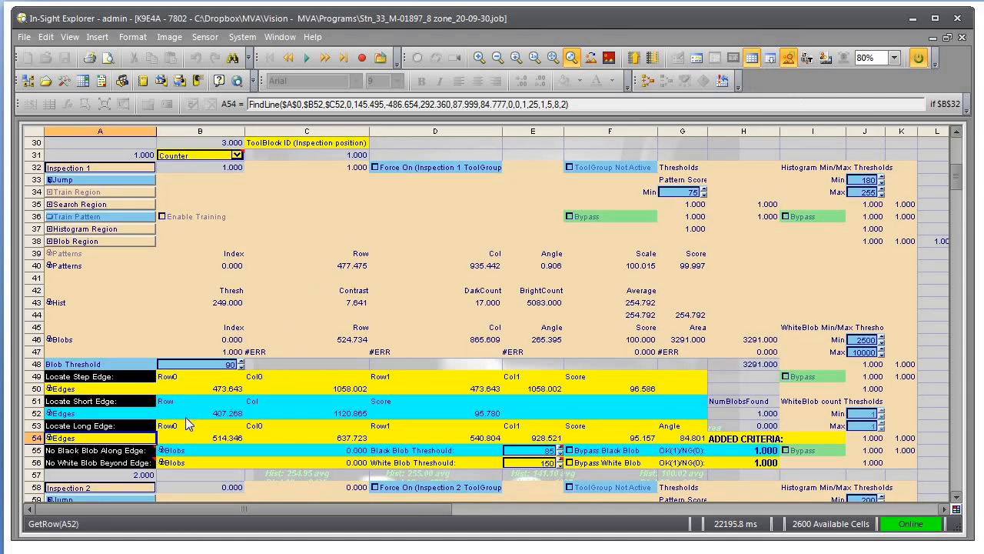
# Compare the B55 blob formula with the long edge's Row0, Col0 and Angle cells, and view the long-edge region on the image
pyautogui.click(179, 453)
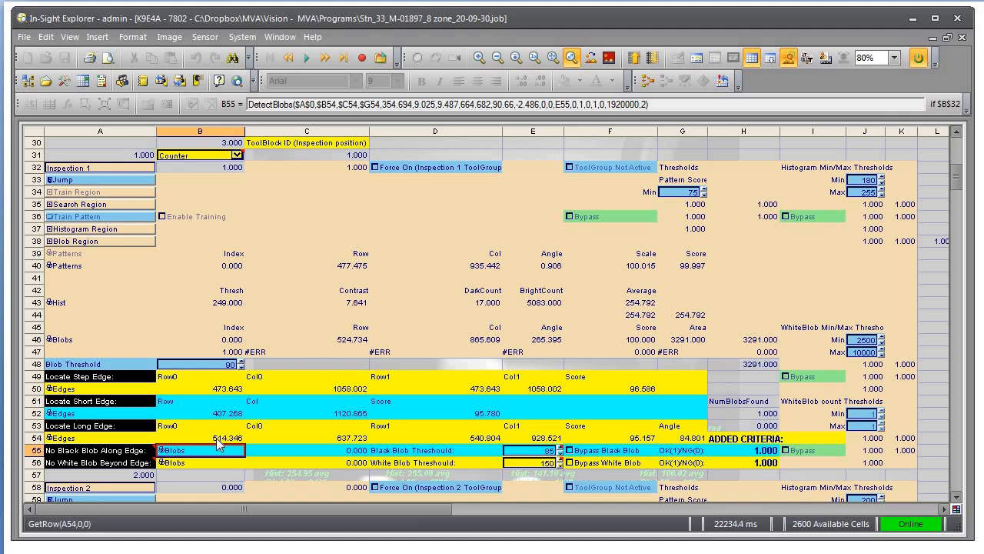
pyautogui.moveTo(217, 439); pyautogui.dragTo(314, 428)
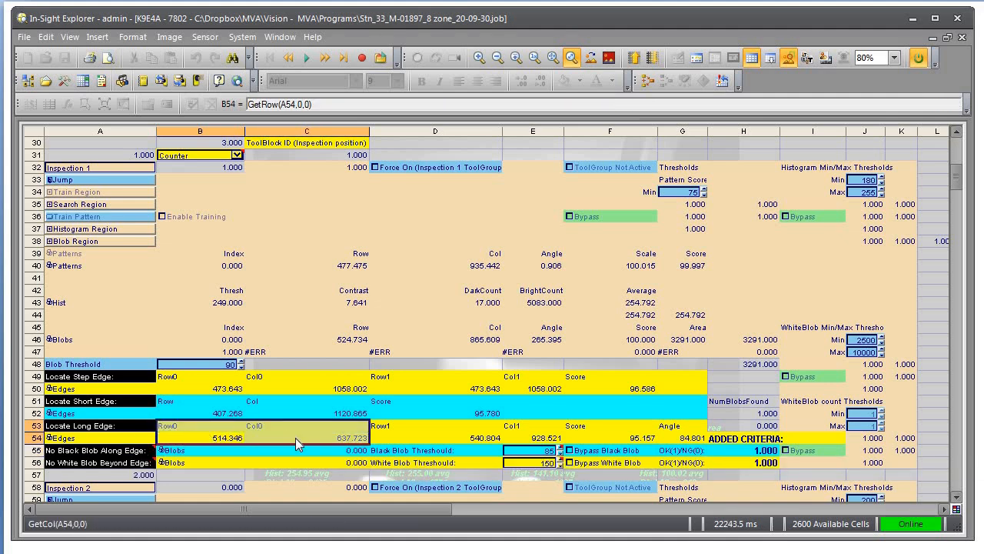
pyautogui.click(683, 437)
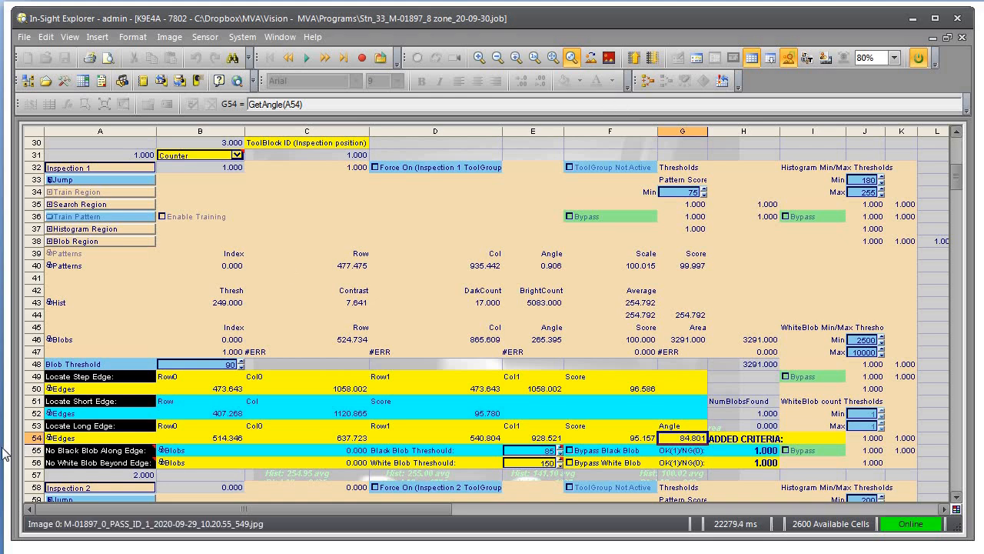
pyautogui.click(85, 440)
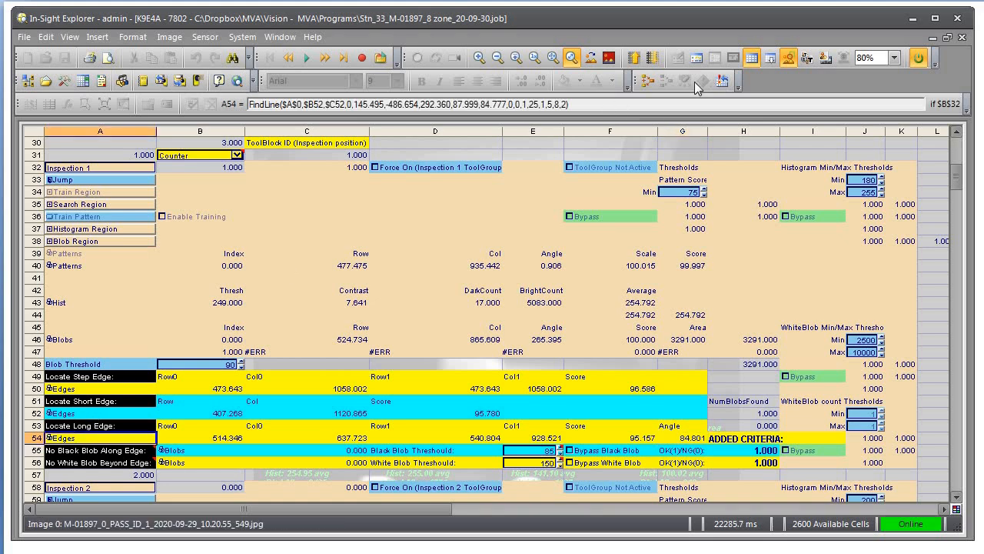
pyautogui.click(753, 60)
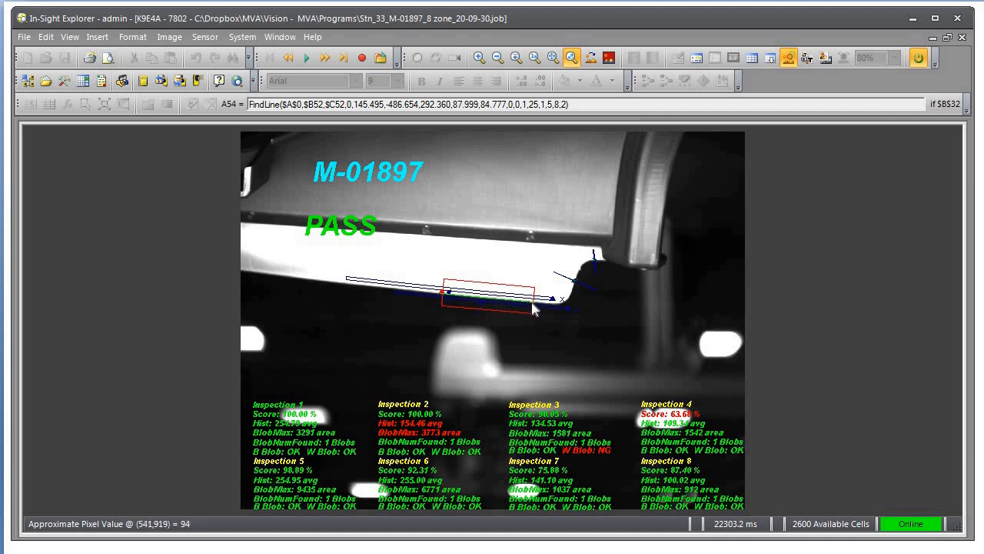
pyautogui.click(752, 56)
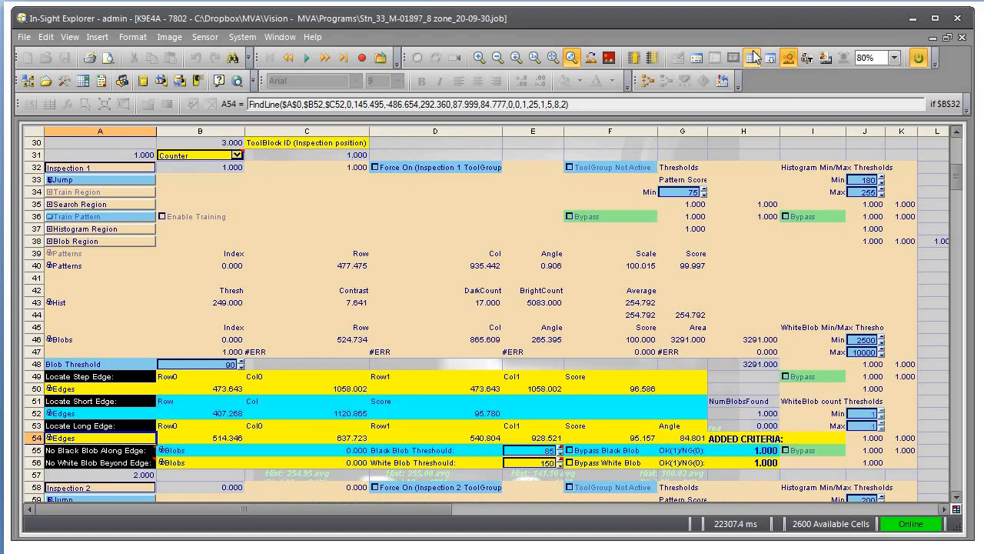
# Check the B56 white-blob region's position against the long edge on the image, and return to the step-edge formula in A50
pyautogui.click(174, 462)
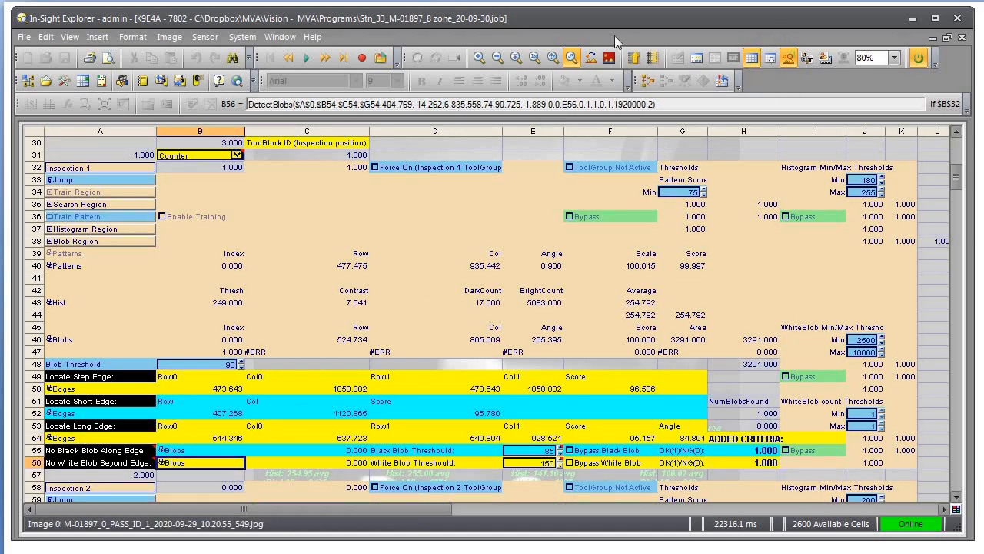
pyautogui.click(750, 57)
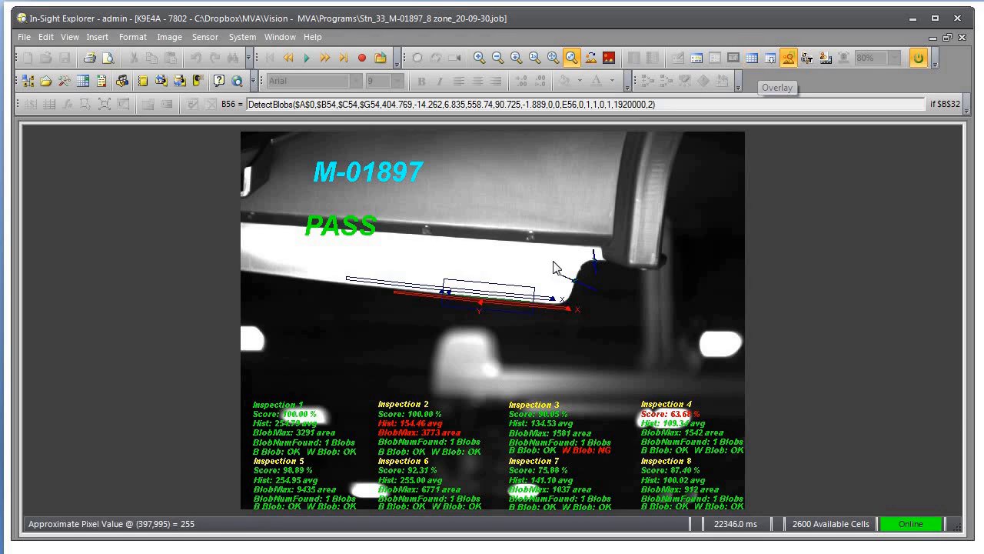
pyautogui.click(750, 59)
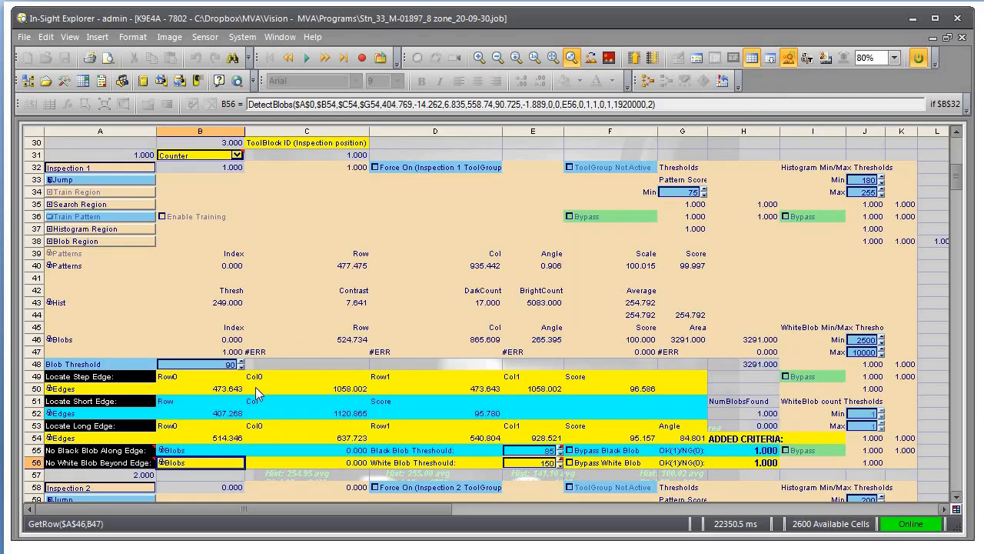
pyautogui.click(117, 391)
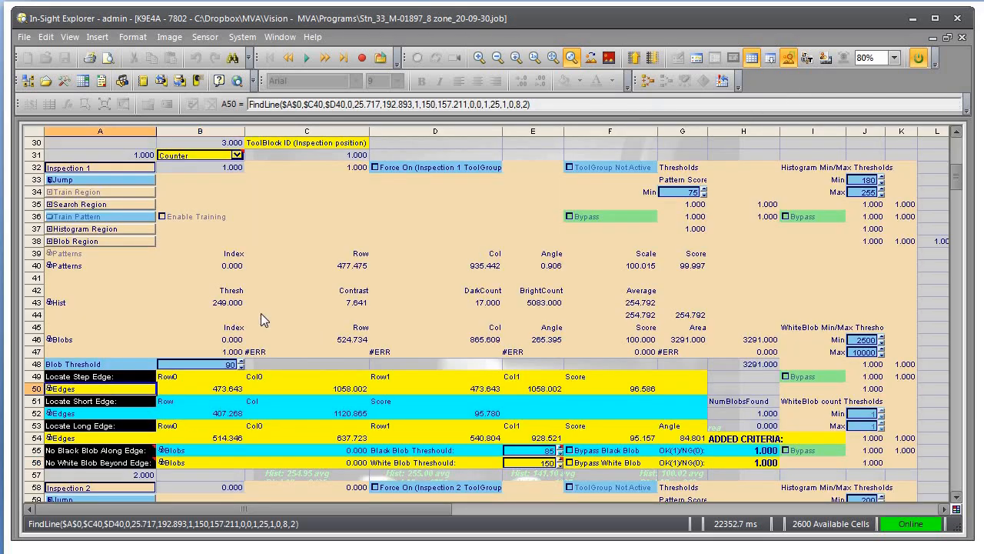
# Compare the step-edge formula in A50 and the edge result cells with the Locate Step Edge region on the image
pyautogui.click(752, 60)
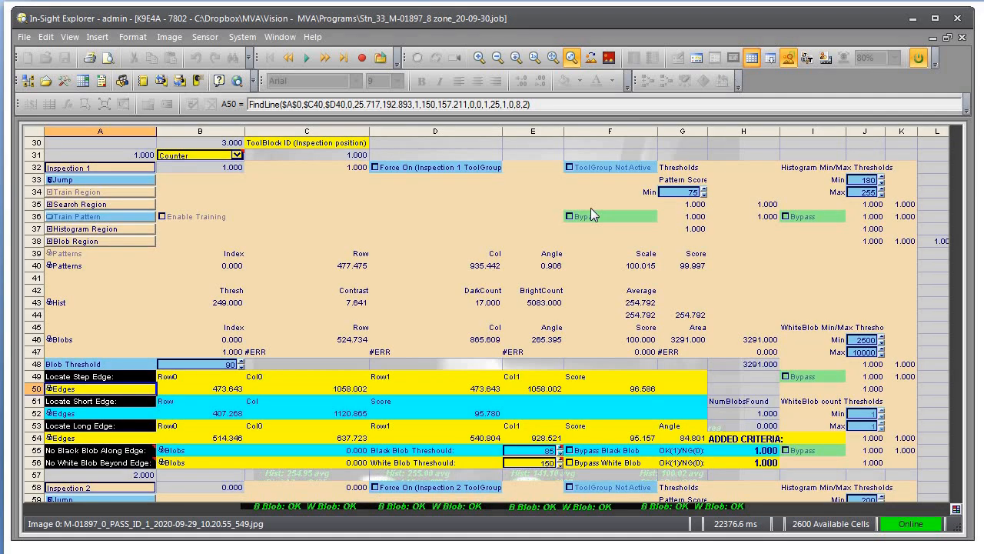
pyautogui.click(752, 59)
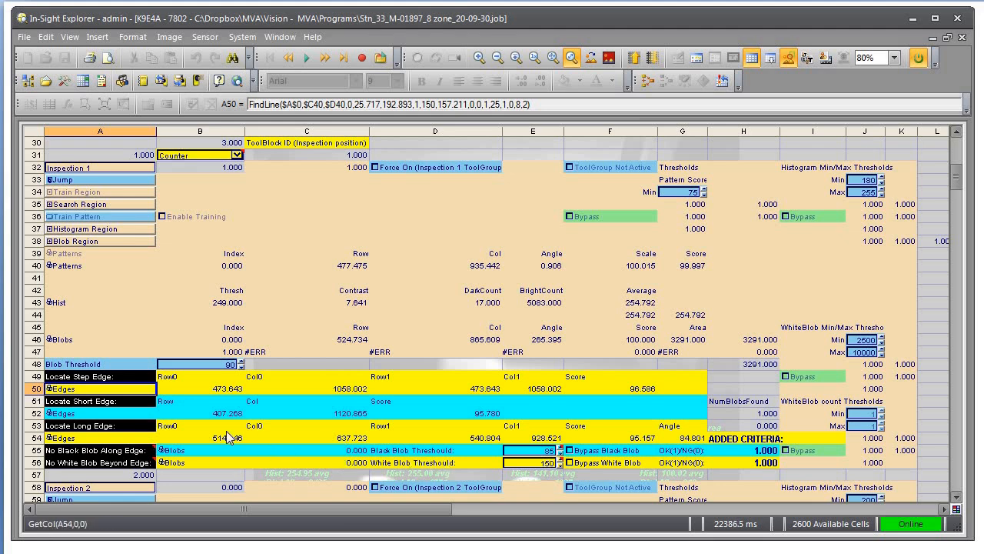
pyautogui.click(751, 59)
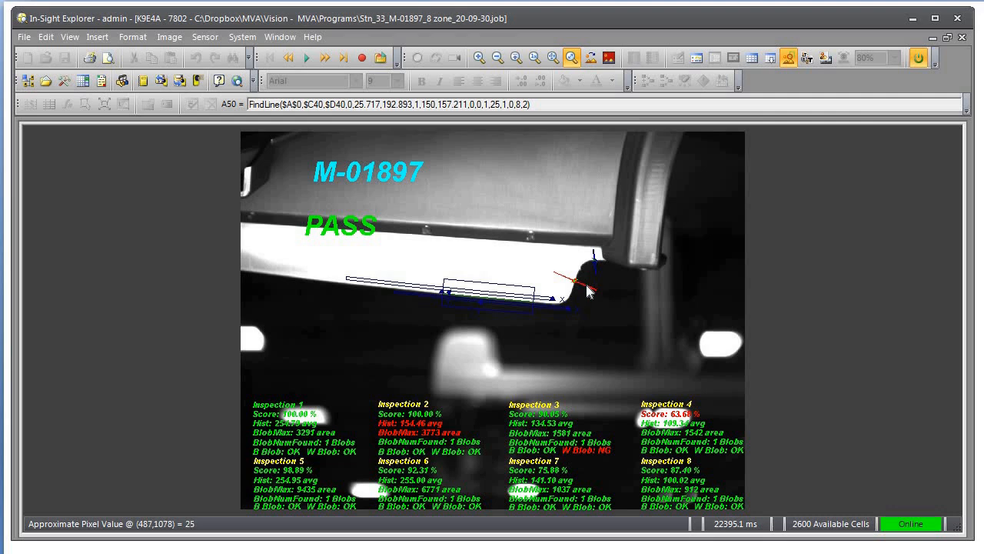
pyautogui.click(752, 59)
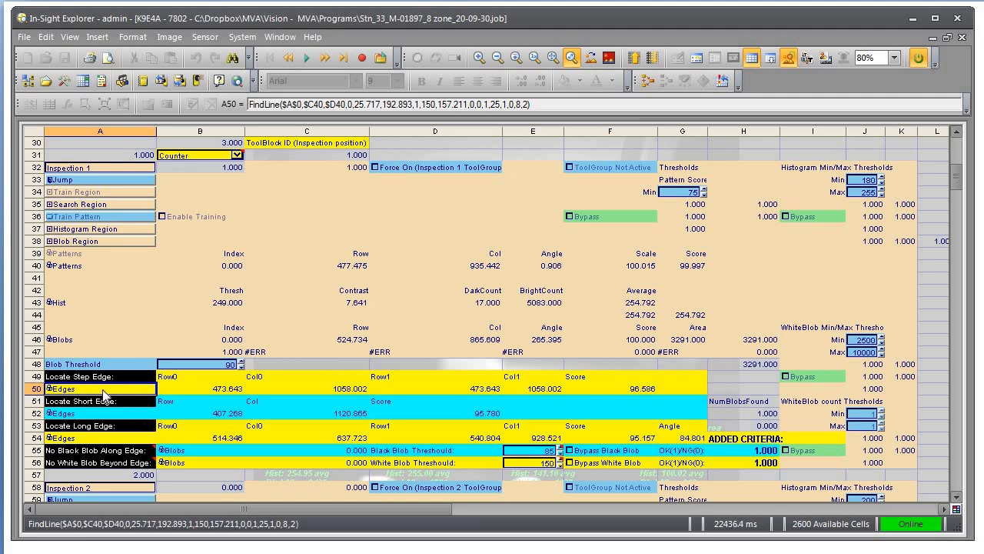
# Take the sensor offline and reshape the Locate Step Edge region of A50 to about 150×14 at location 518,1136
pyautogui.click(919, 58)
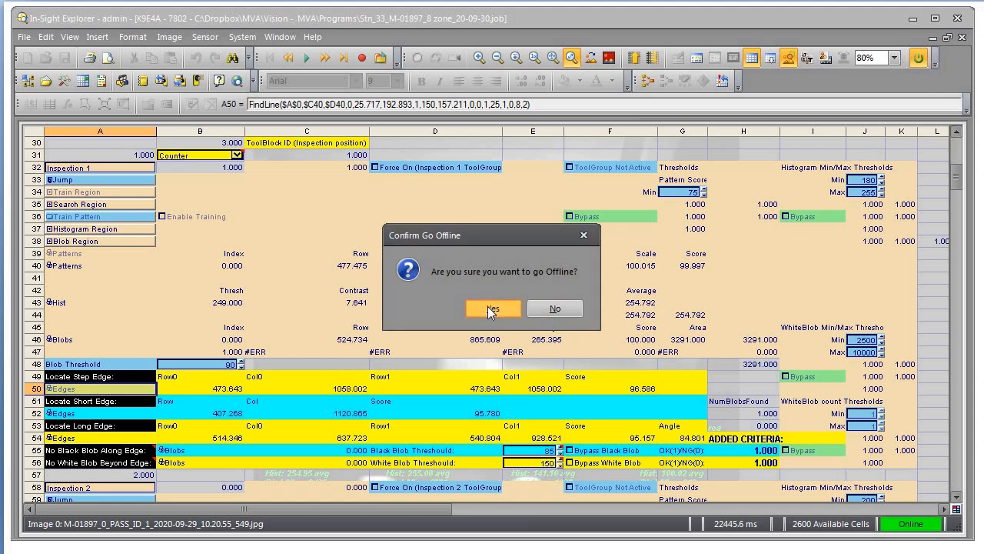
pyautogui.click(492, 307)
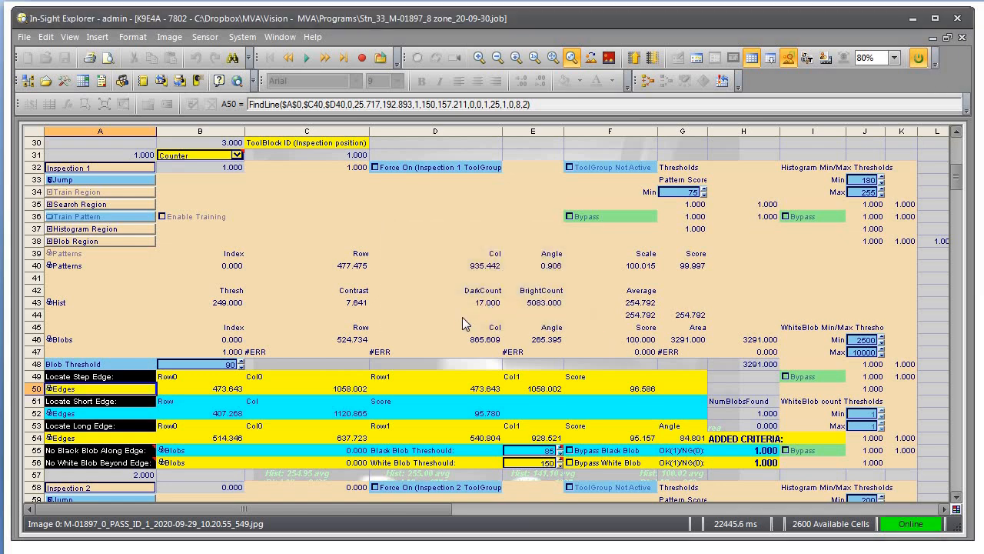
pyautogui.rightClick(134, 395)
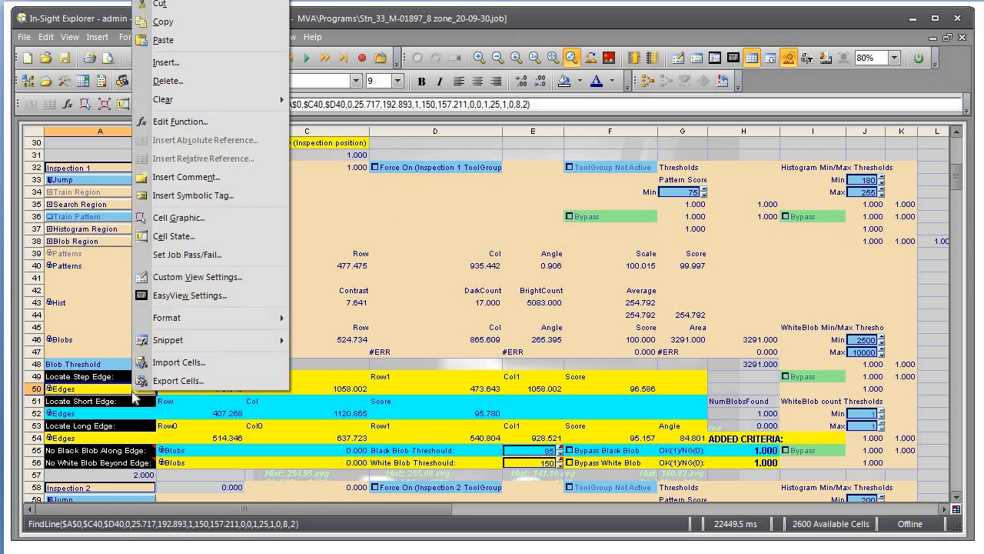
pyautogui.click(183, 215)
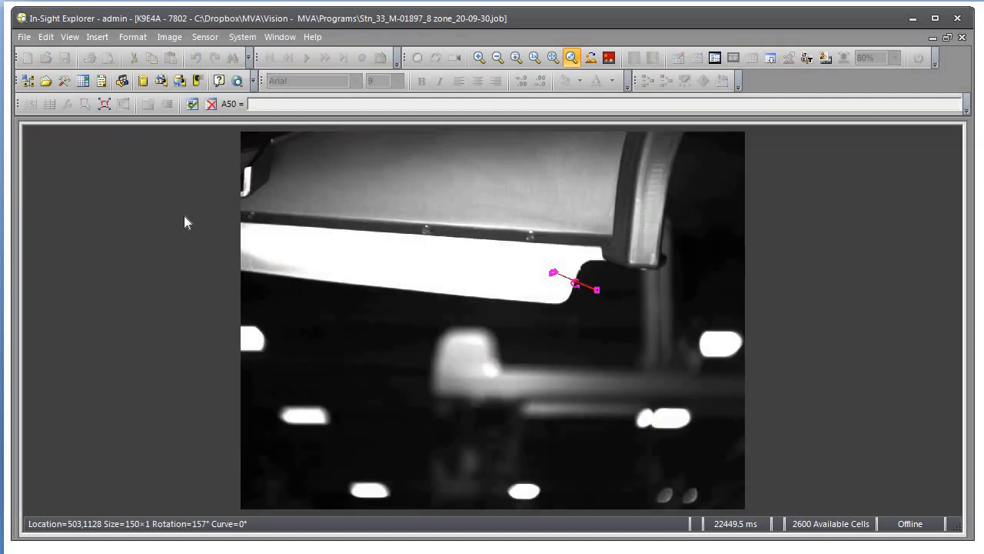
pyautogui.moveTo(576, 285)
pyautogui.mouseDown()
pyautogui.moveTo(598, 299)
pyautogui.moveTo(571, 293)
pyautogui.moveTo(586, 307)
pyautogui.moveTo(535, 306)
pyautogui.moveTo(577, 294)
pyautogui.moveTo(569, 332)
pyautogui.moveTo(576, 290)
pyautogui.moveTo(585, 292)
pyautogui.moveTo(579, 302)
pyautogui.moveTo(575, 287)
pyautogui.mouseUp()
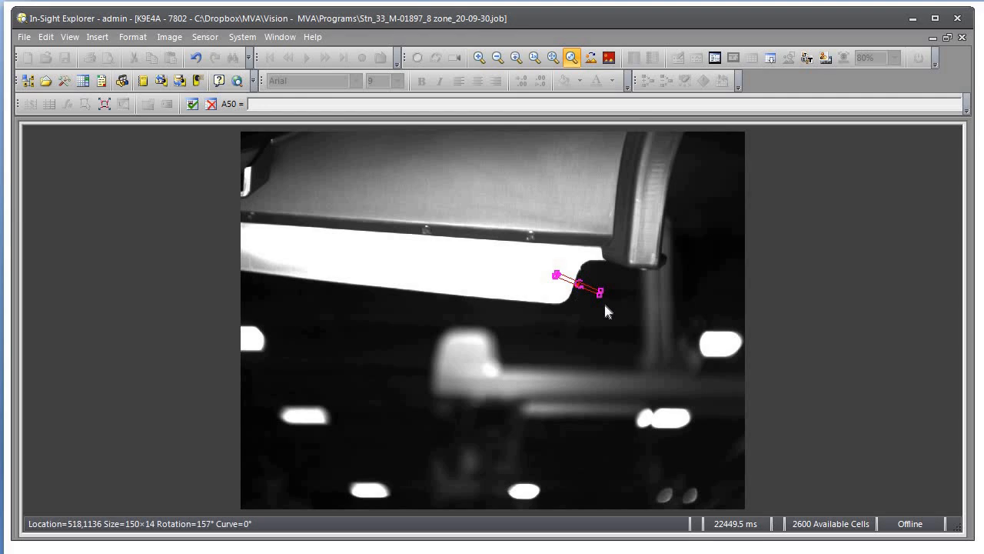
pyautogui.press('Return')
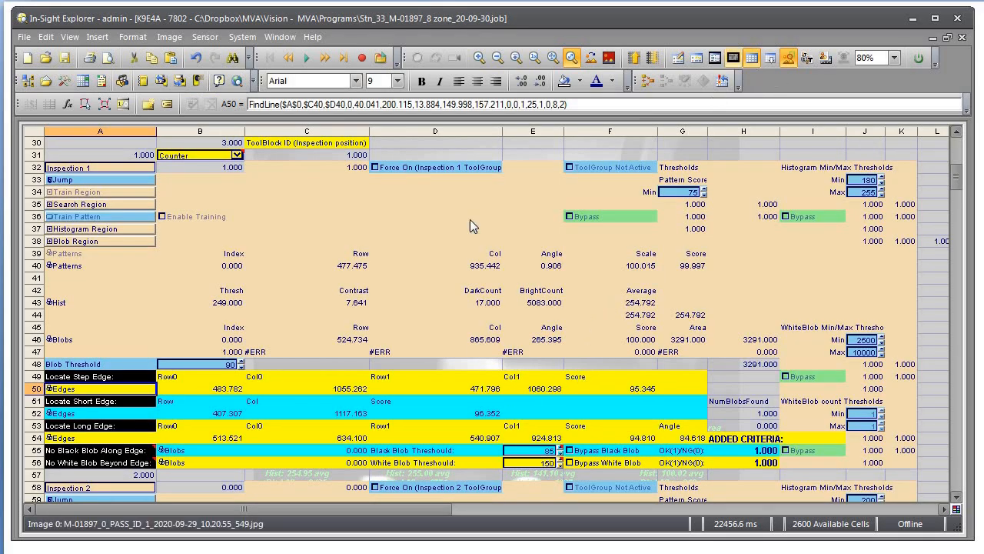
# Check the reshaped step-edge region against the dependent edge and blob regions on the image, and put the sensor back online
pyautogui.click(754, 60)
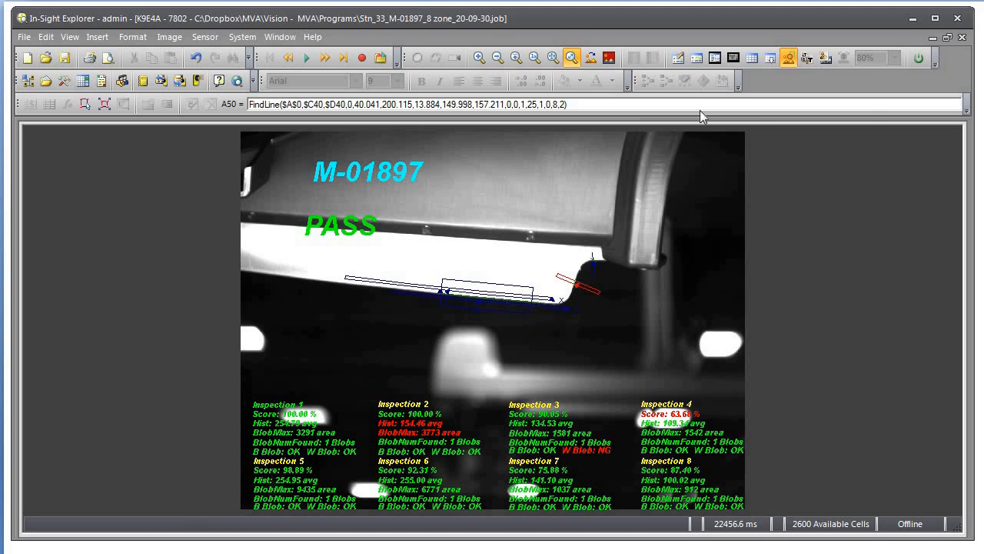
pyautogui.click(752, 58)
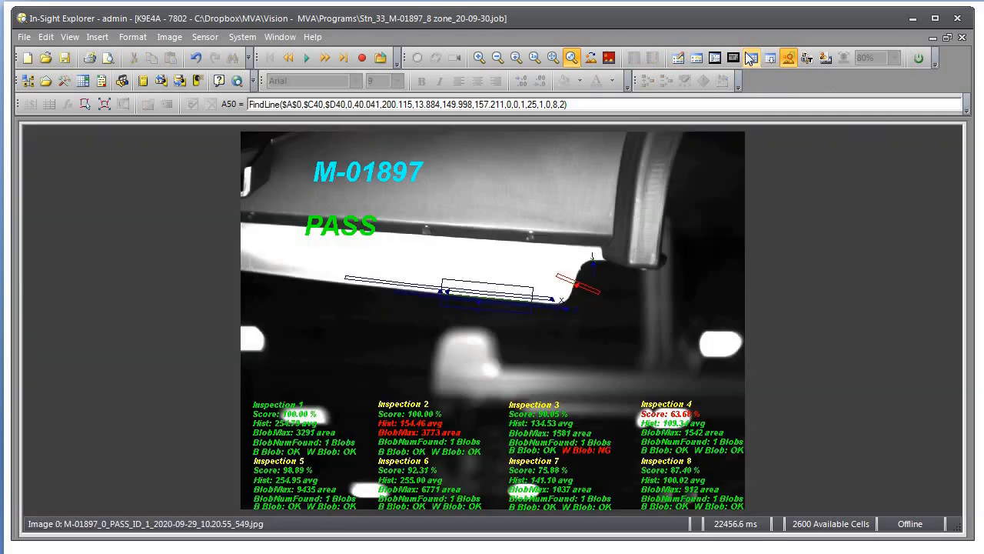
pyautogui.click(752, 58)
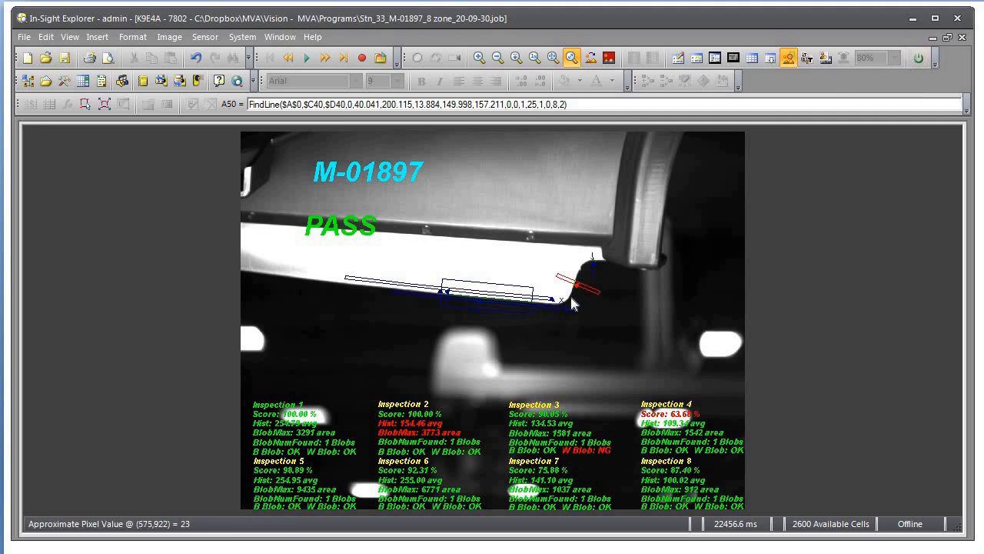
pyautogui.click(919, 61)
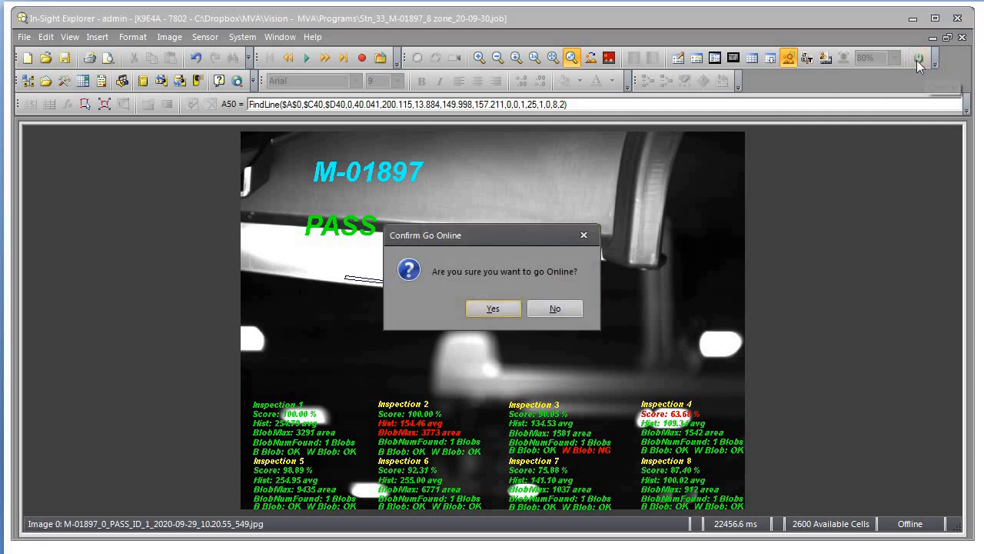
pyautogui.click(487, 310)
pyautogui.click(753, 59)
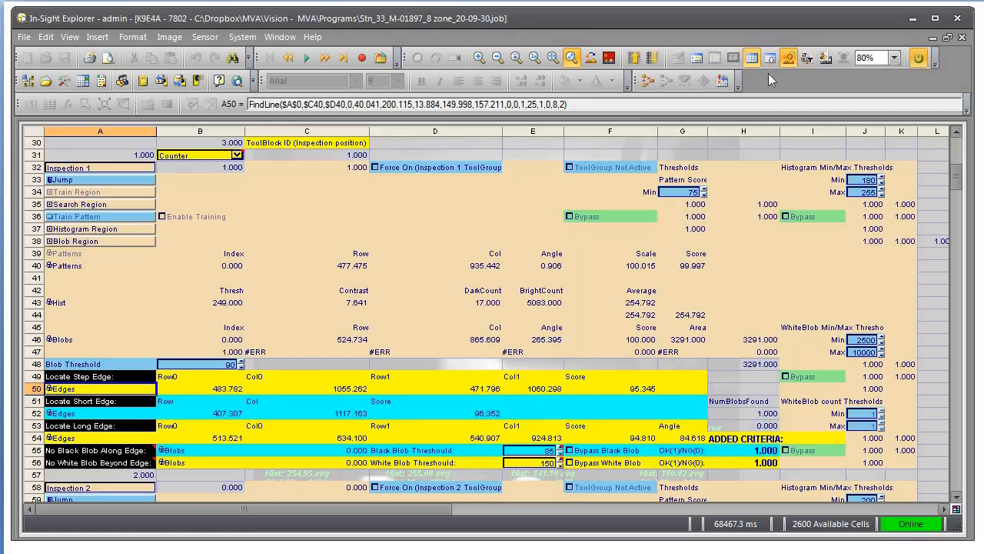
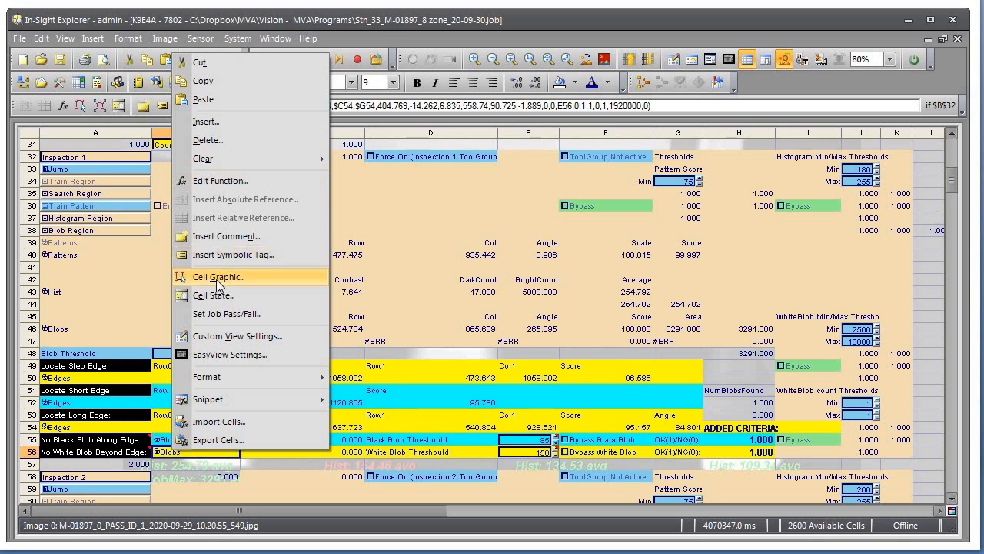
# Open the cell graphic of the B56 white-blob region on the image
pyautogui.click(216, 278)
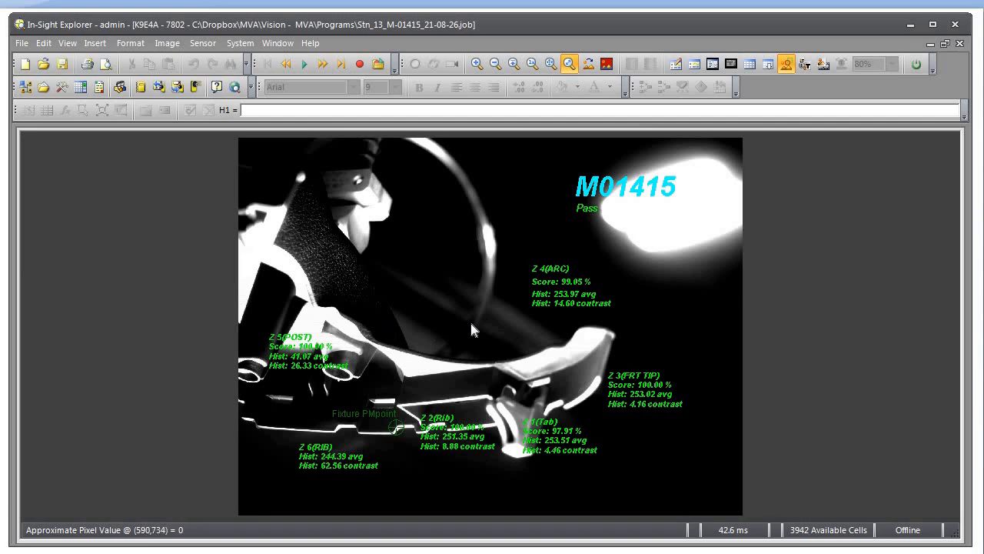
# Compare the Z 1(Tab) inspection block of the Stn_13_M-01415_21-08-26 job with the tab zone on the image
pyautogui.click(749, 65)
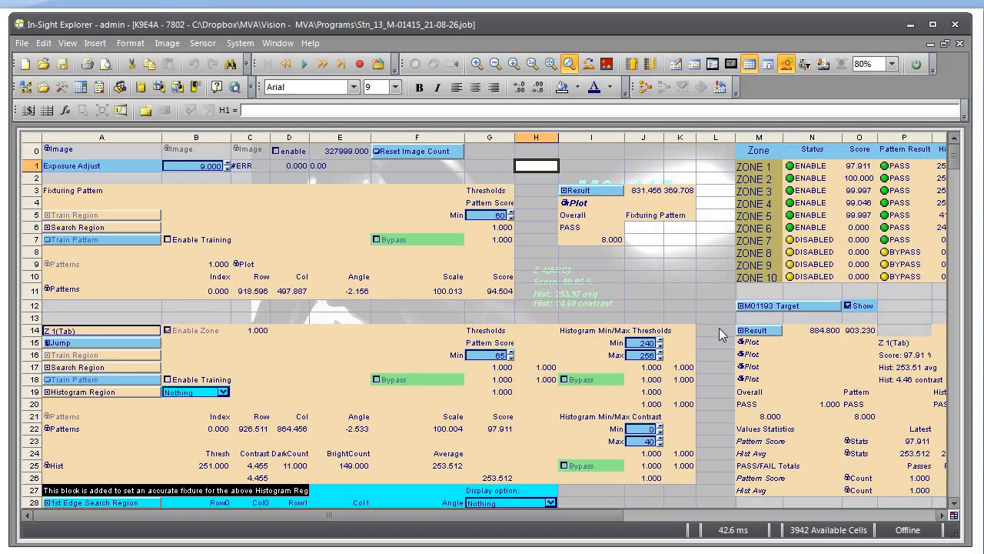
pyautogui.scroll(-3, 719, 327)
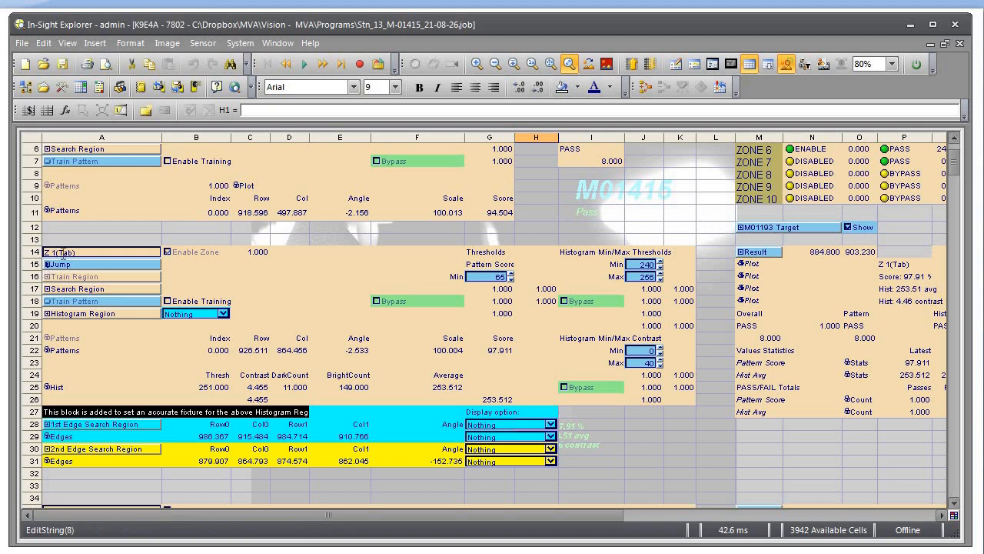
pyautogui.click(750, 66)
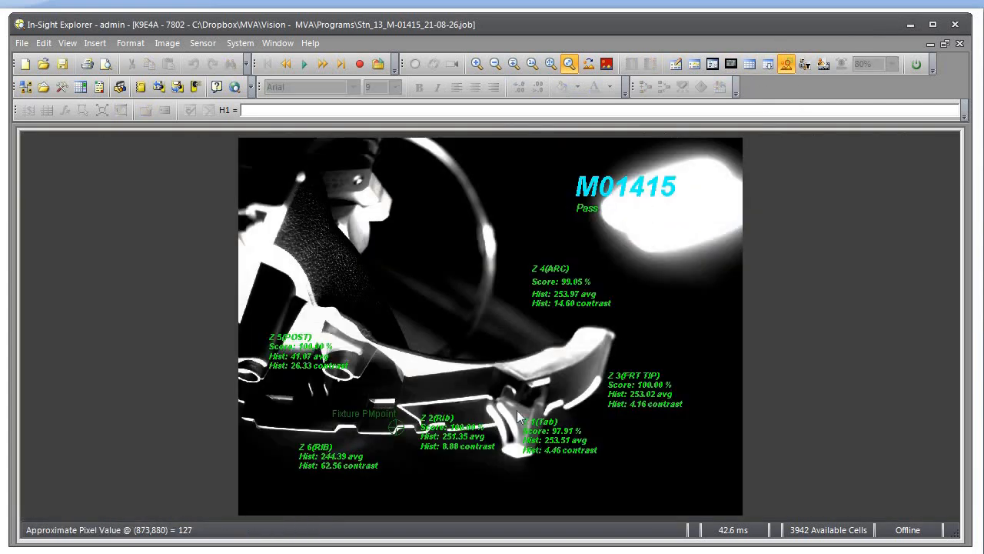
pyautogui.click(750, 64)
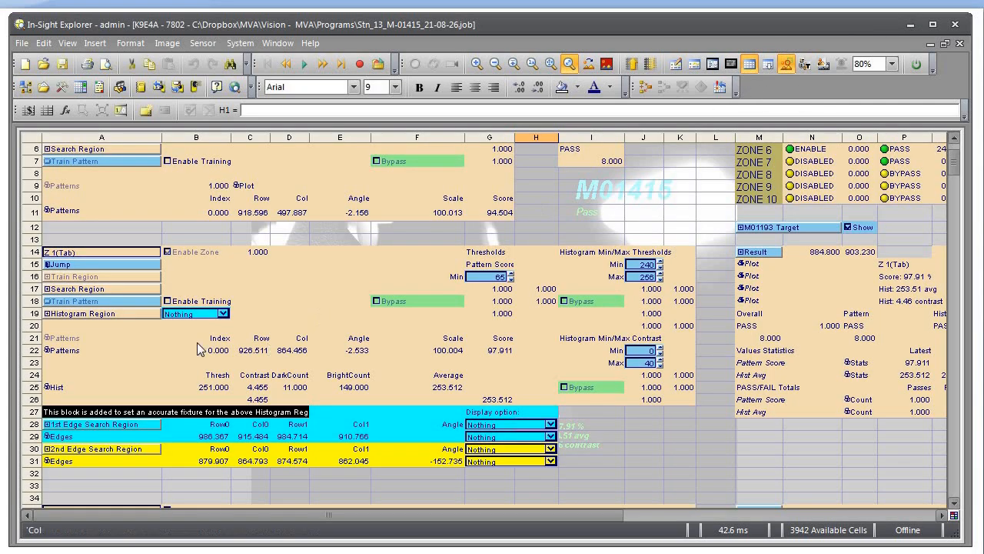
# View the trained Z 1(Tab) pattern of A21 on the image and compare it with the zone's edge fixture block
pyautogui.click(54, 339)
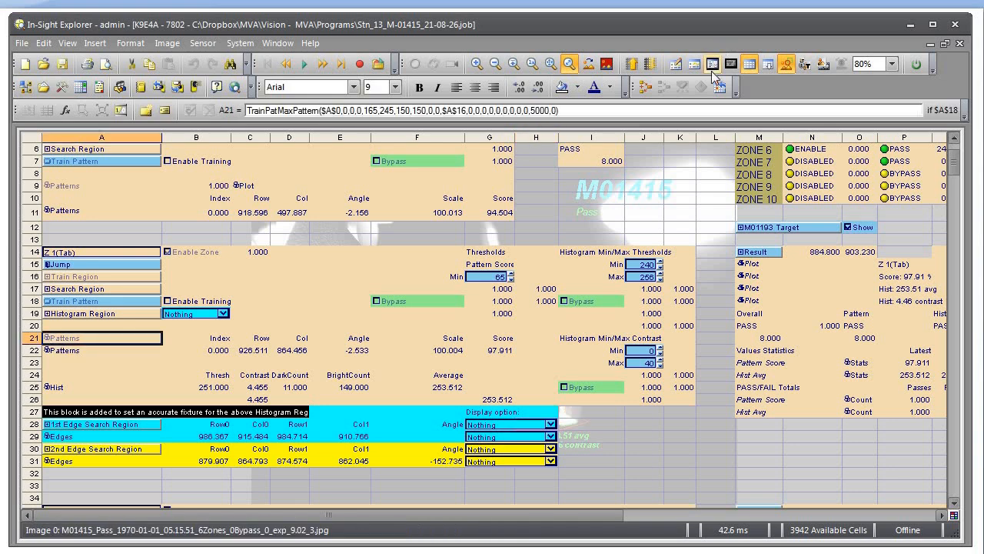
pyautogui.click(749, 64)
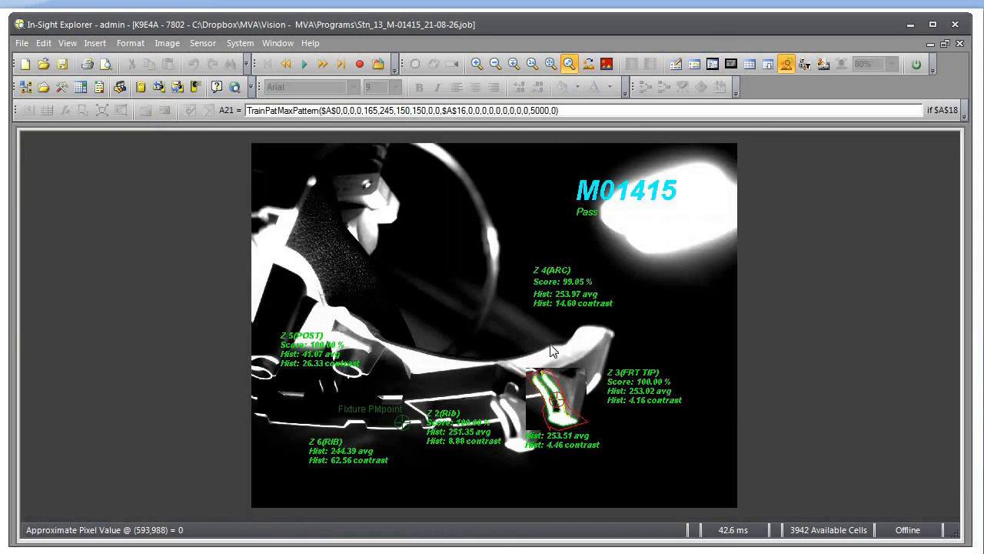
pyautogui.click(749, 64)
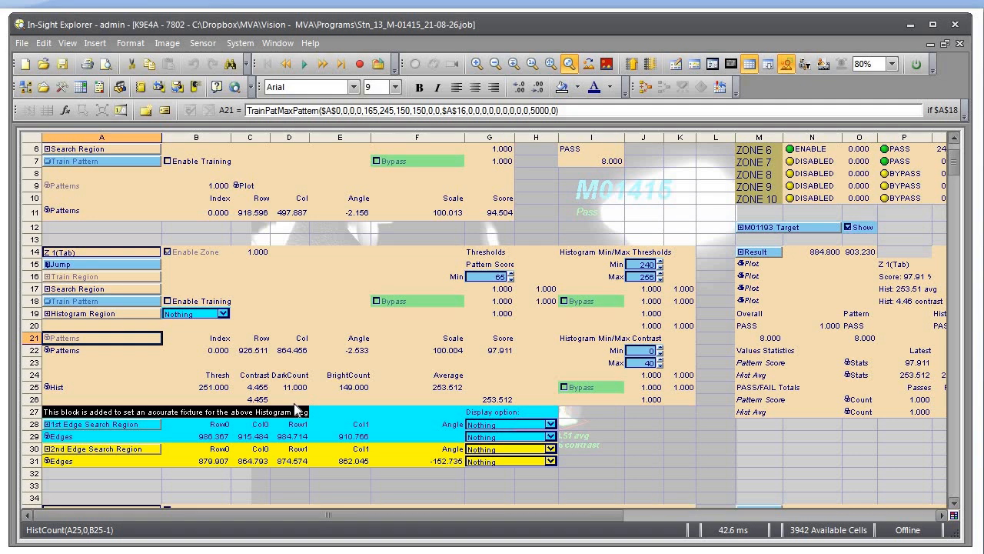
pyautogui.click(749, 65)
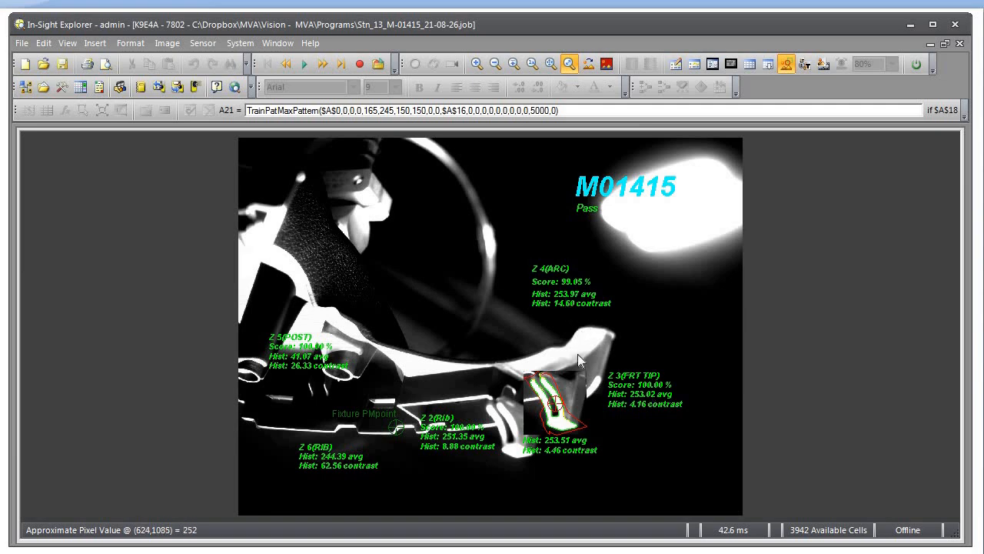
pyautogui.click(749, 67)
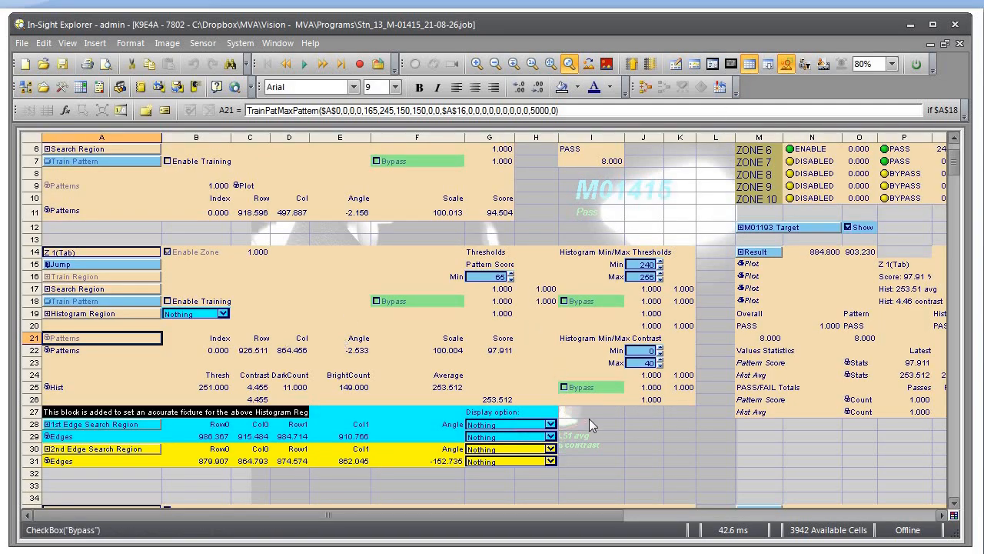
# Examine the Z 2(Rib) block and its edge search regions, and view the rib and fixture point area on the image
pyautogui.scroll(-7, 589, 419)
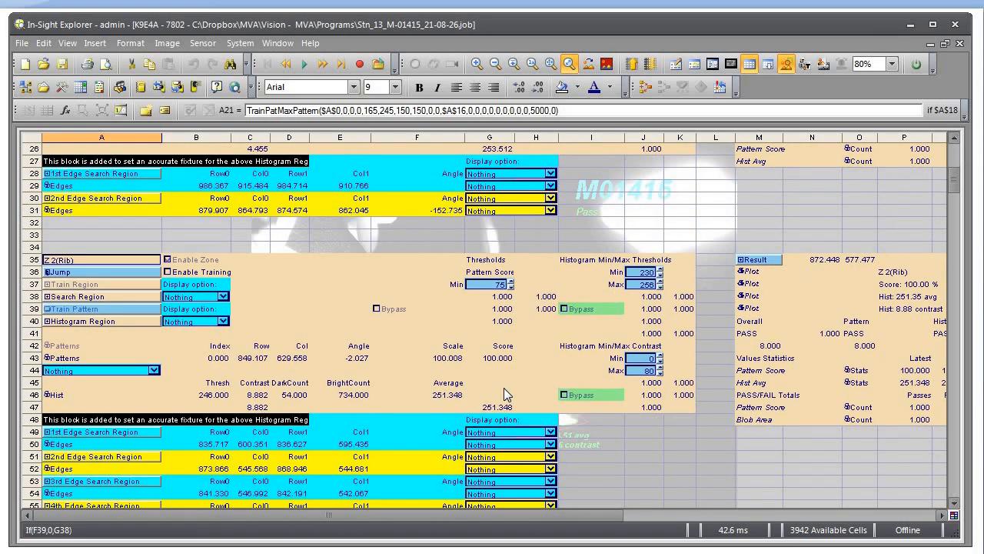
pyautogui.scroll(-1, 504, 387)
pyautogui.scroll(8, 506, 395)
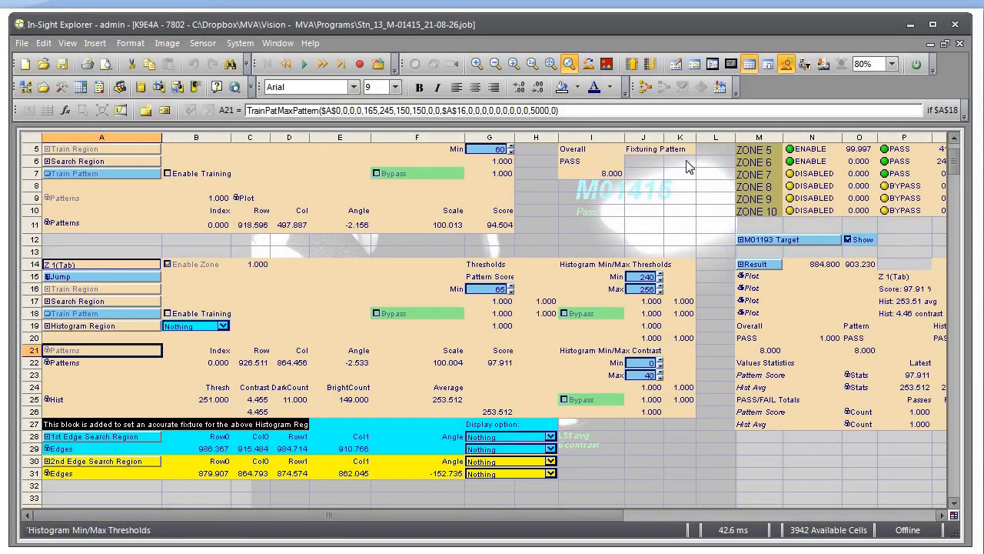
pyautogui.click(752, 65)
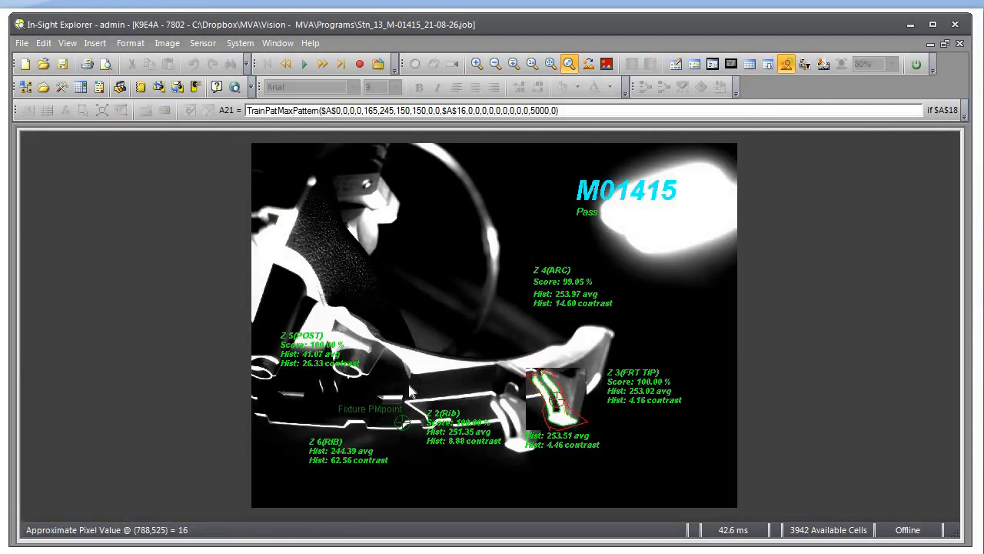
pyautogui.click(749, 67)
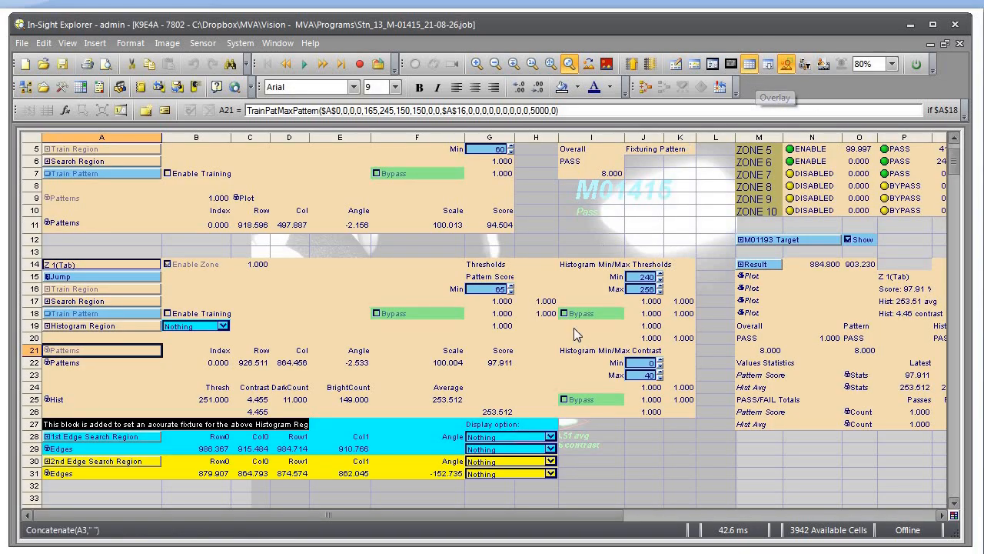
# Examine the part image and view the trained Fixturing Pattern of A9 over it
pyautogui.click(750, 64)
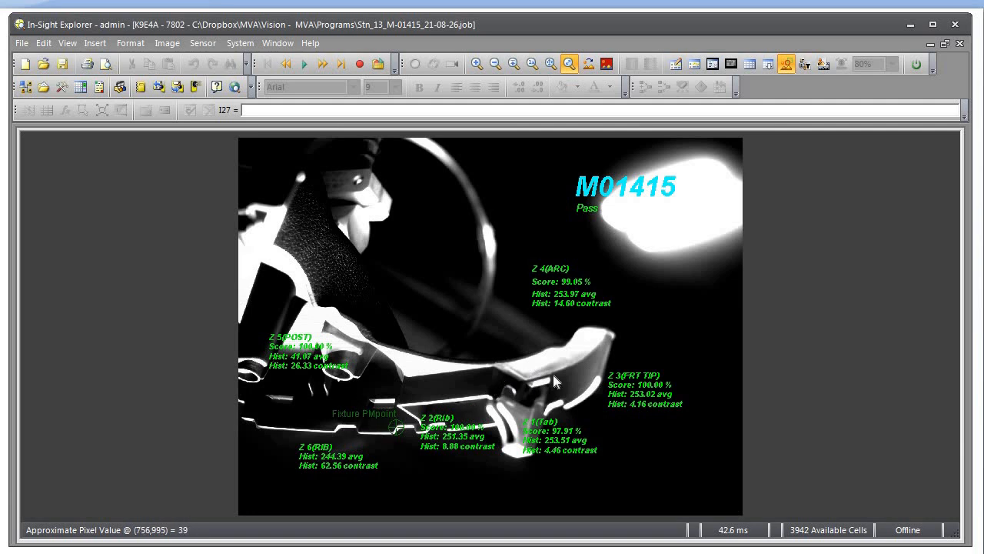
pyautogui.click(750, 67)
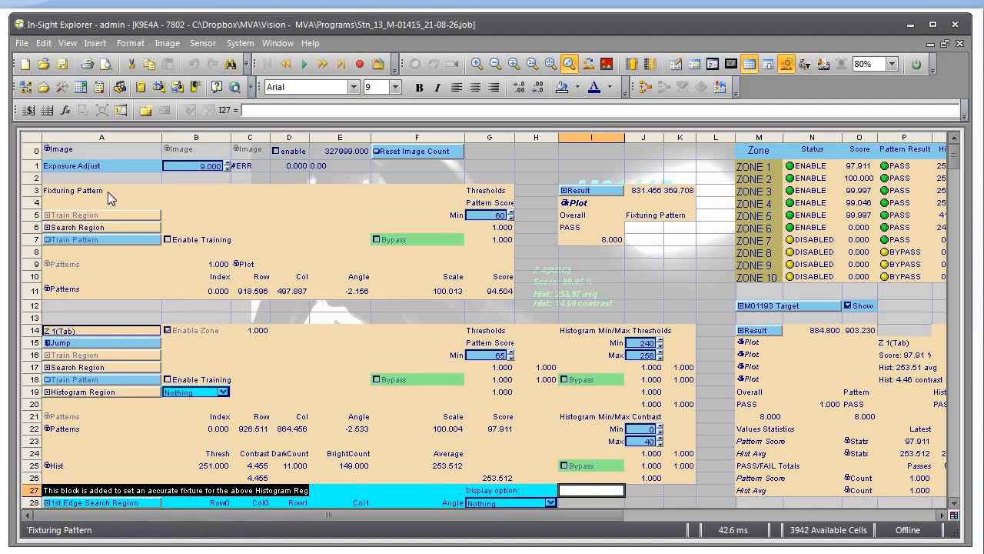
pyautogui.click(60, 264)
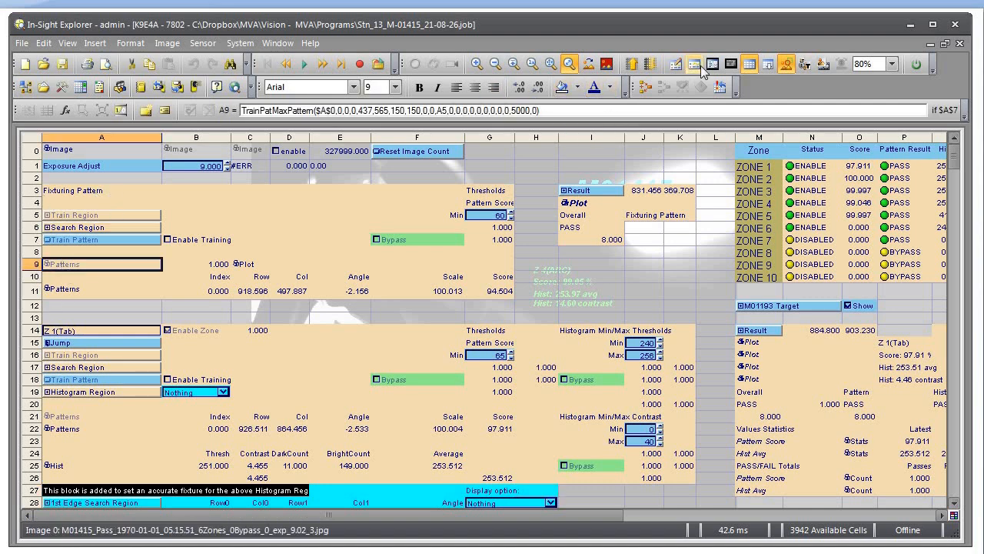
pyautogui.click(750, 65)
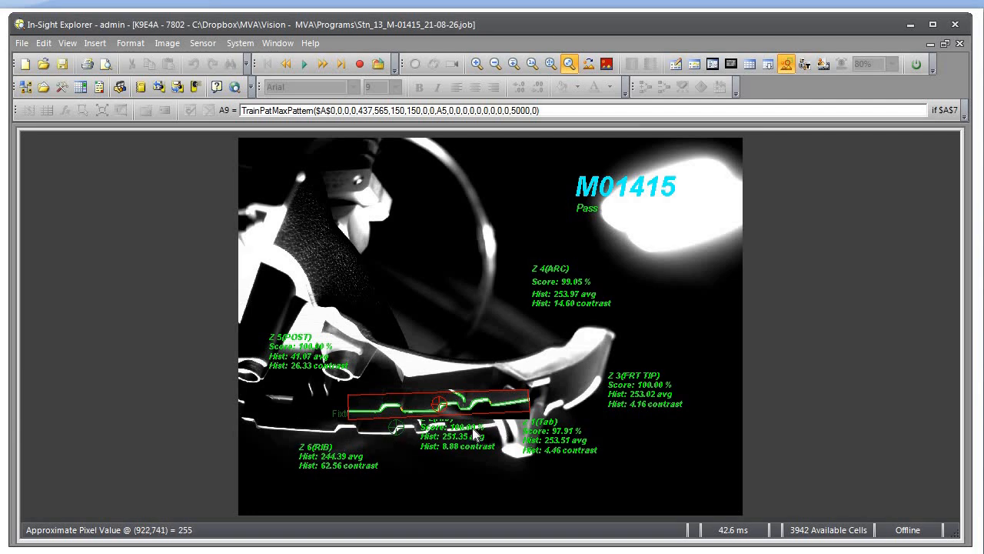
pyautogui.click(744, 66)
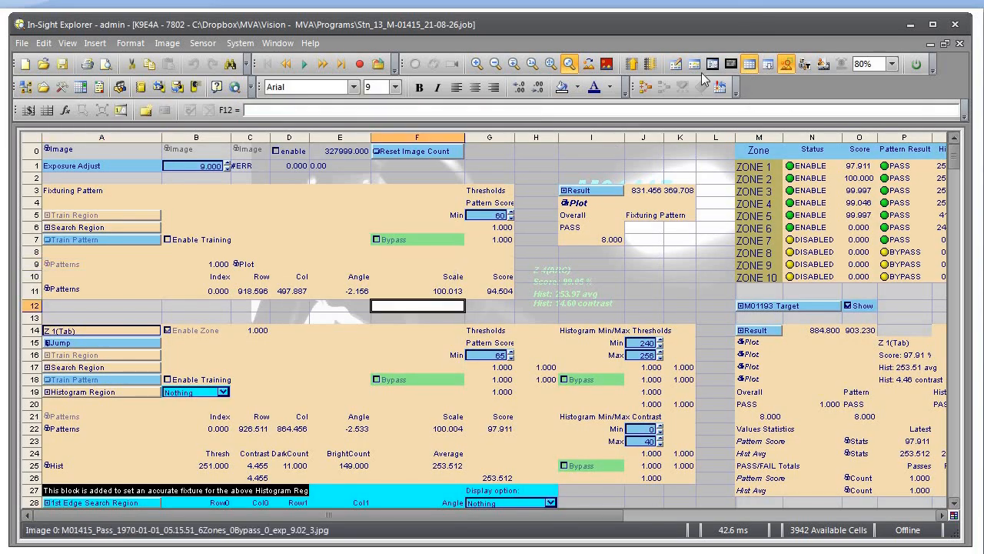
# View the part image, and display the Fixturing Pattern's Search Region of A6 on it without changing the region
pyautogui.click(749, 64)
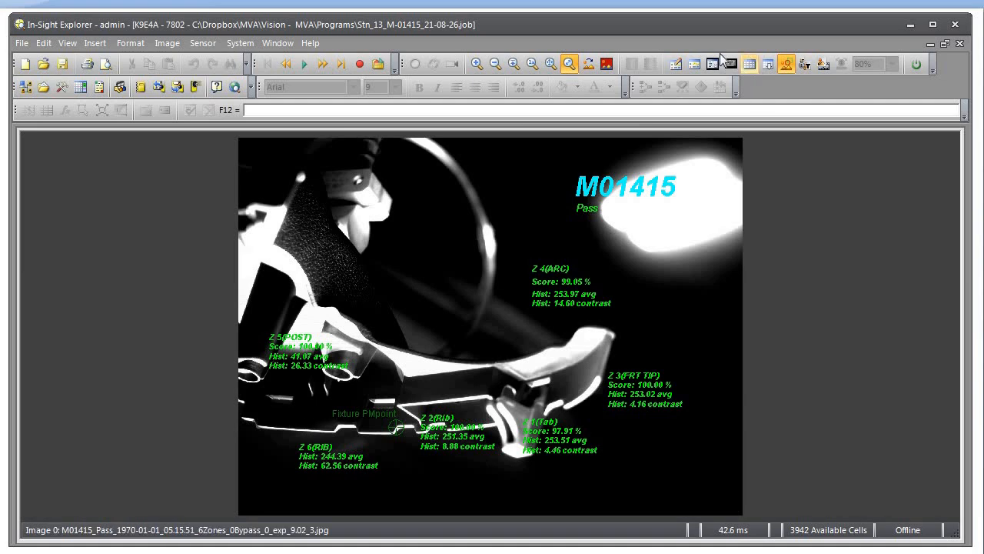
pyautogui.click(749, 64)
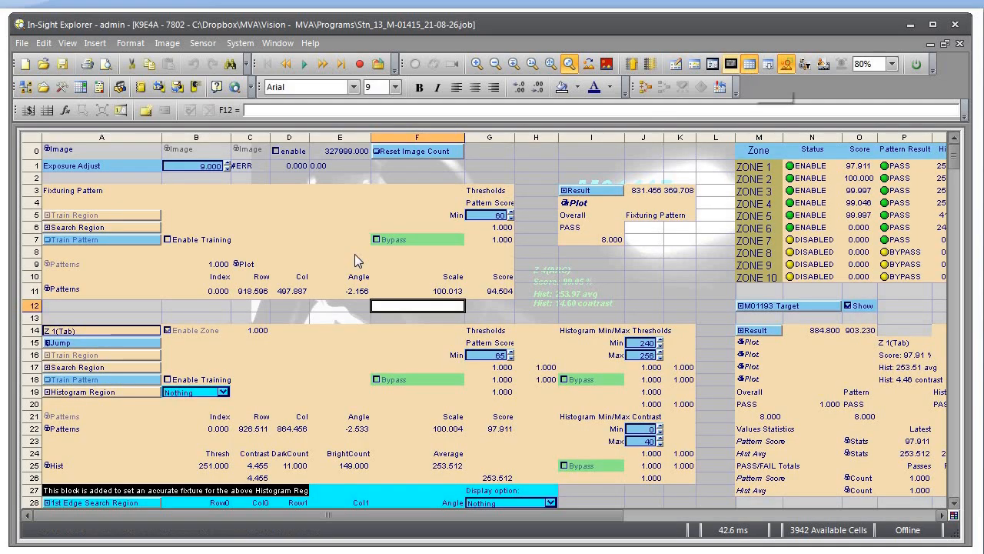
pyautogui.doubleClick(98, 227)
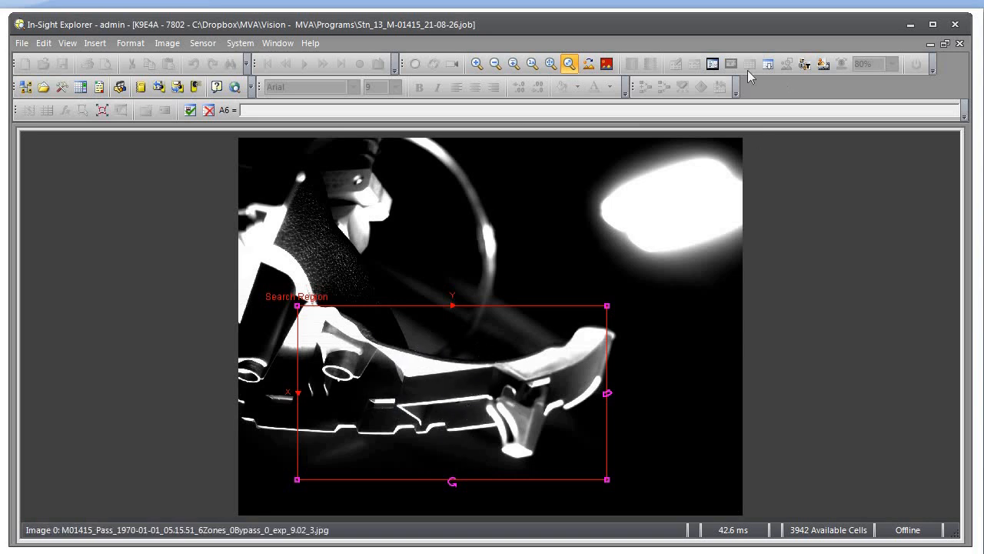
pyautogui.click(208, 110)
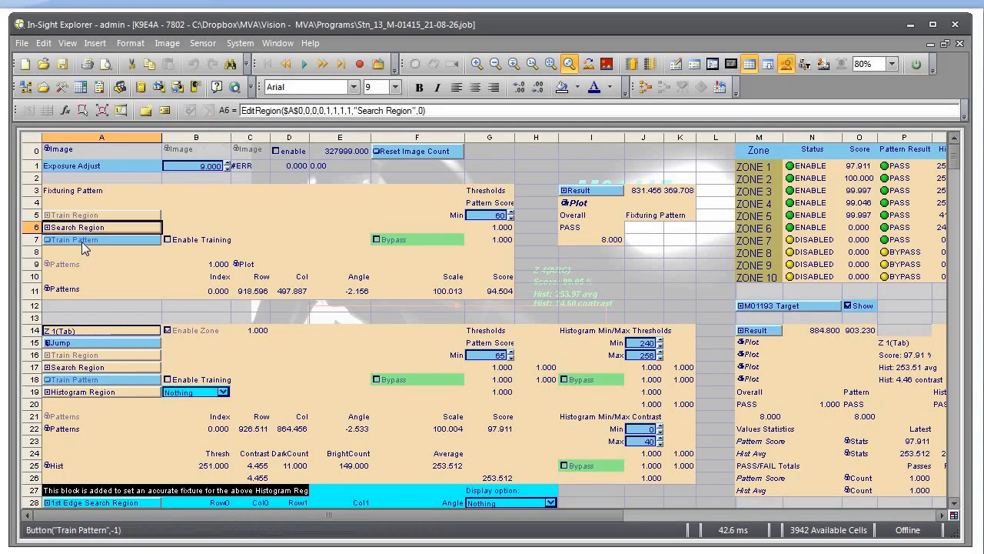
# Examine the FindPatMaxPatterns formula in A11 and view the fixture point and search region on the image
pyautogui.click(83, 290)
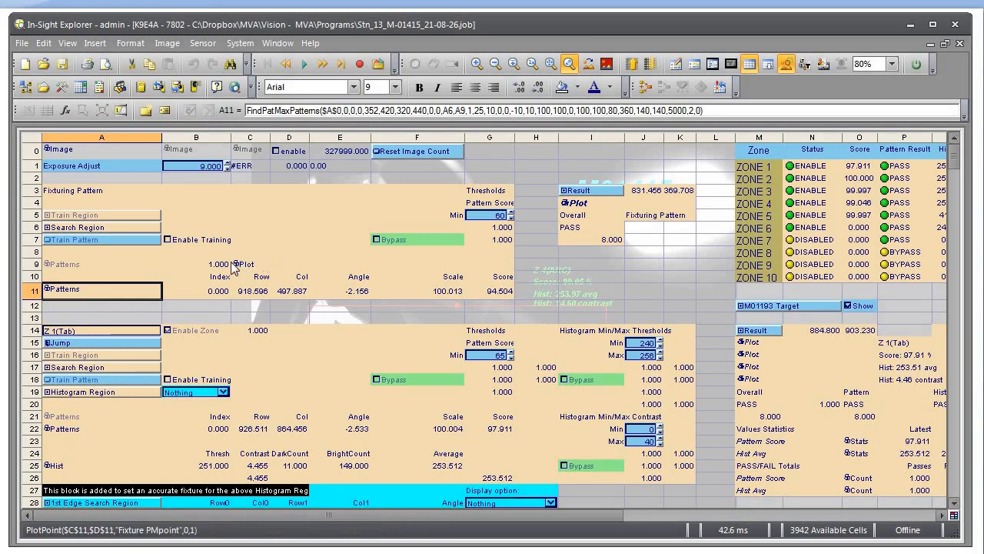
pyautogui.click(730, 65)
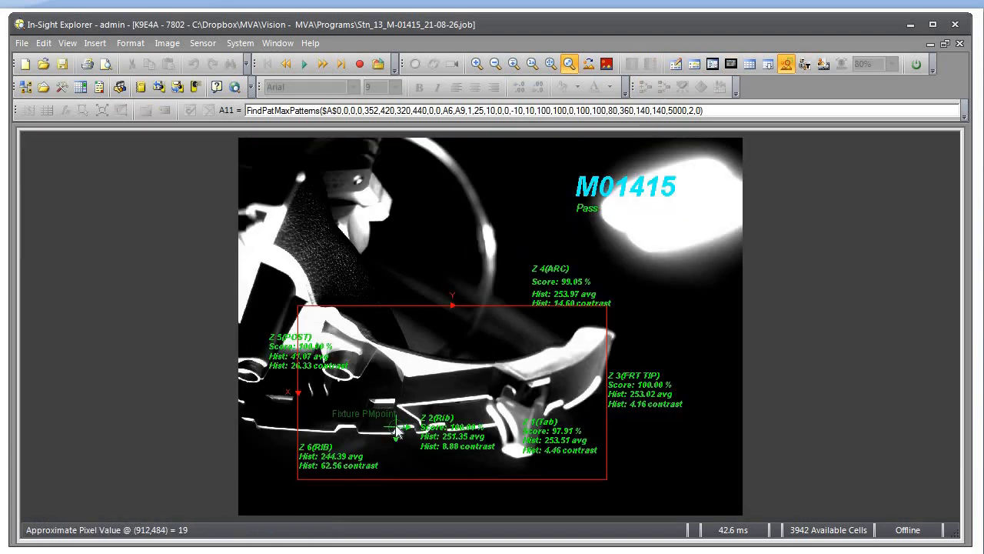
pyautogui.click(749, 64)
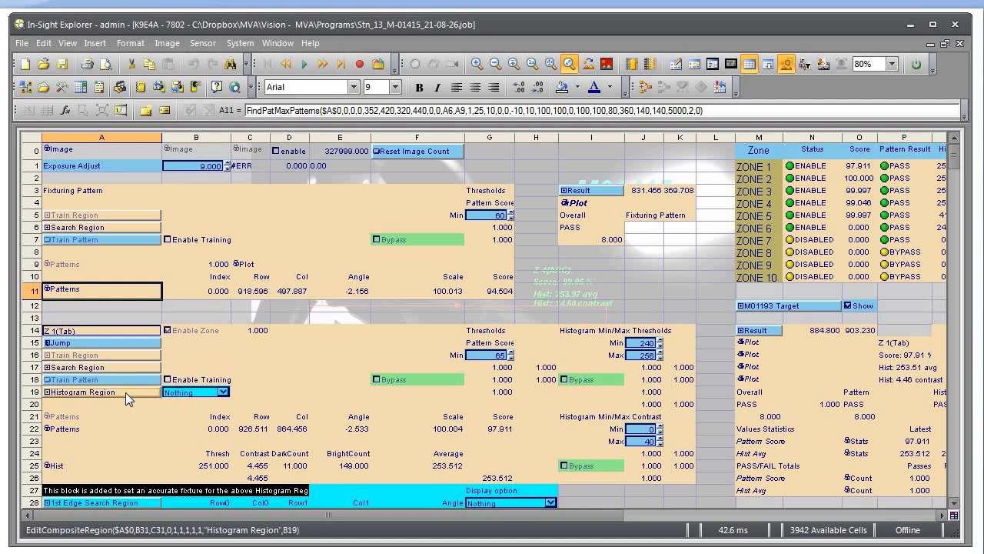
# Examine how the Z 1(Tab) Search Region in A17 references fixture cells C11, D11 and E11, and view the region on the image
pyautogui.click(96, 404)
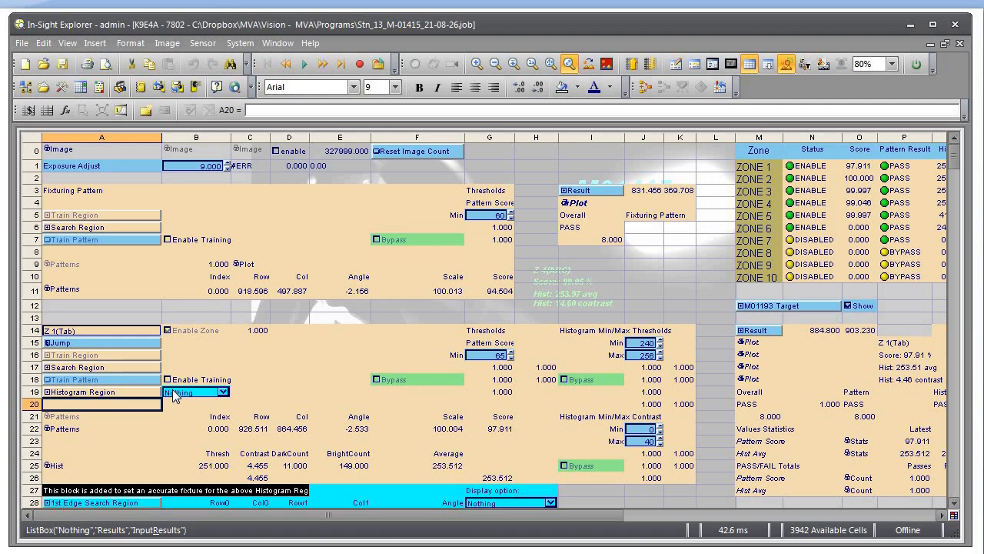
pyautogui.press('Up')
pyautogui.press('Up')
pyautogui.press('Up')
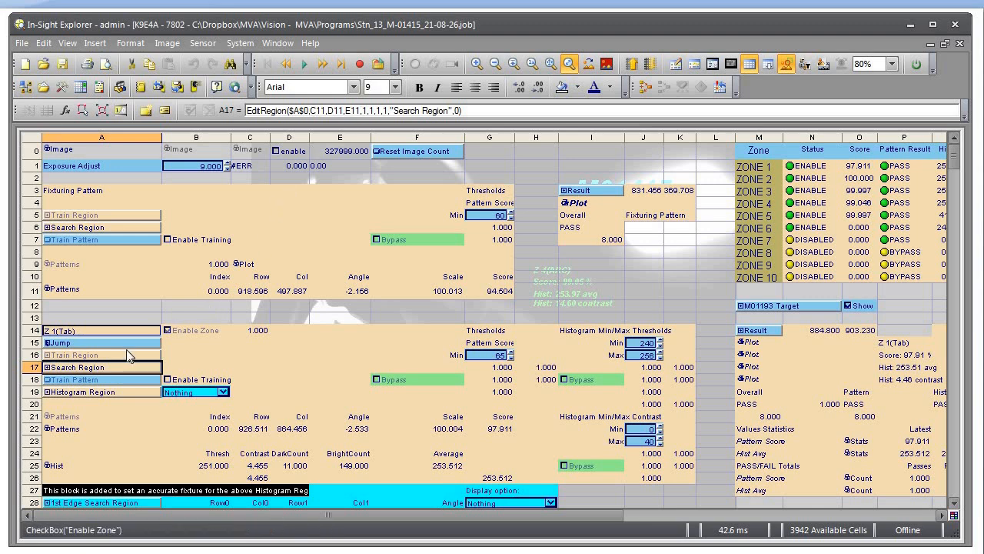
pyautogui.doubleClick(79, 373)
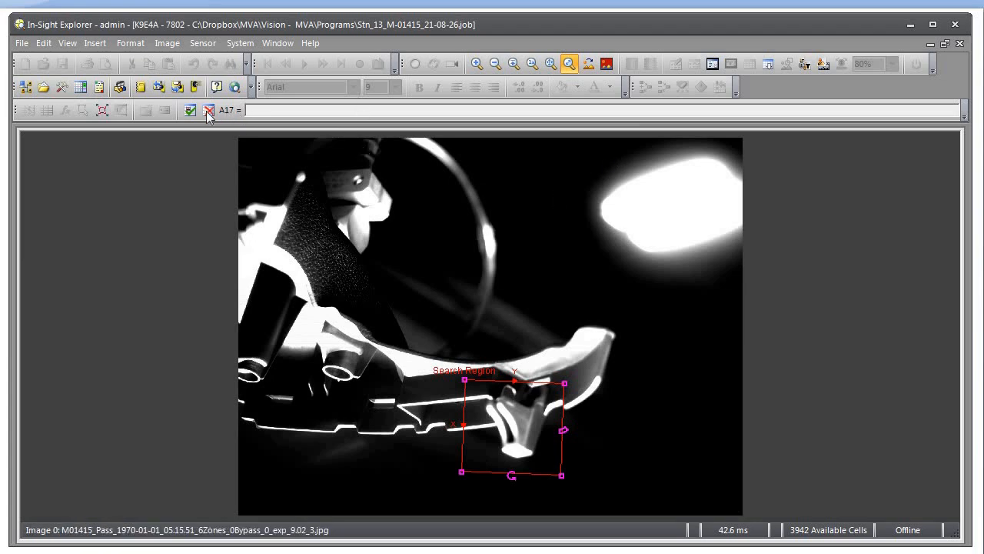
pyautogui.click(207, 111)
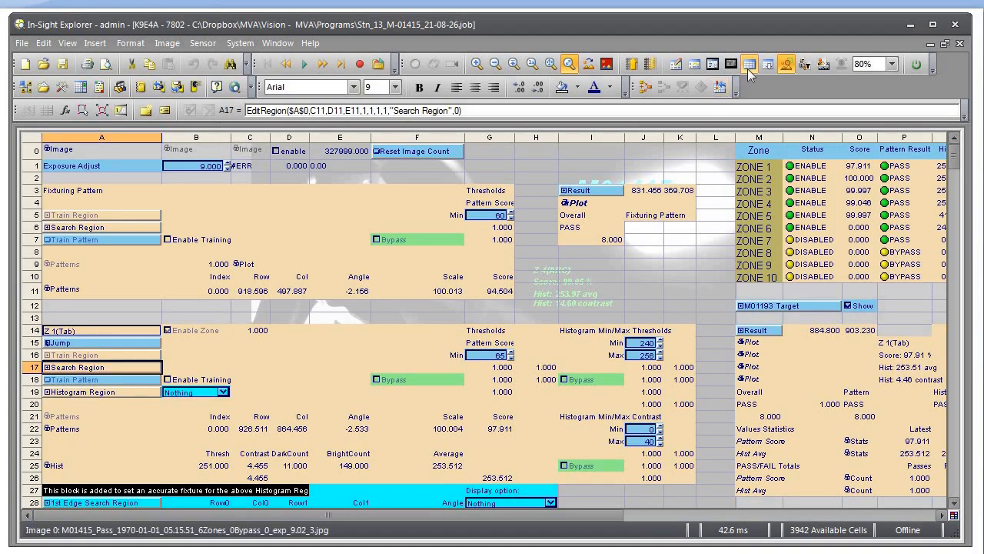
pyautogui.click(749, 66)
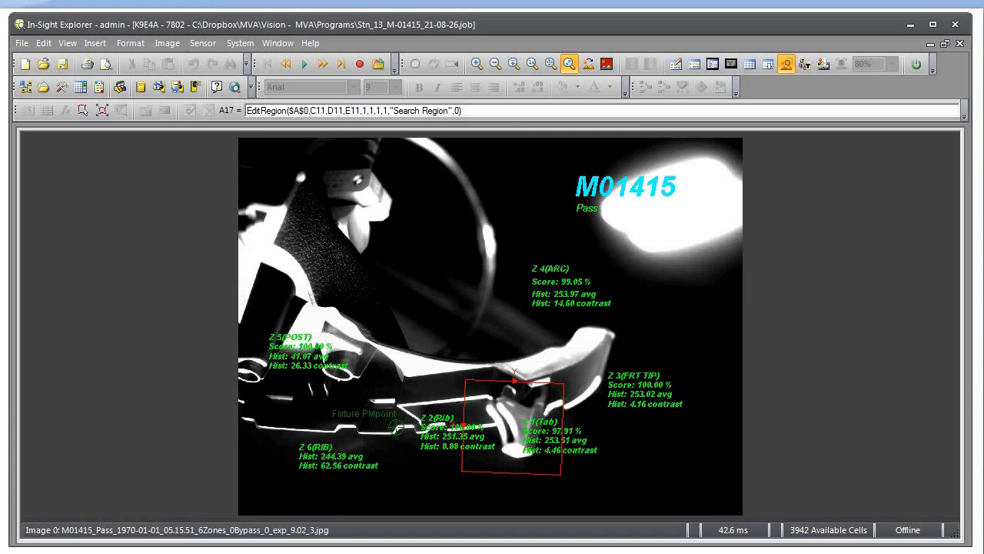
pyautogui.click(750, 64)
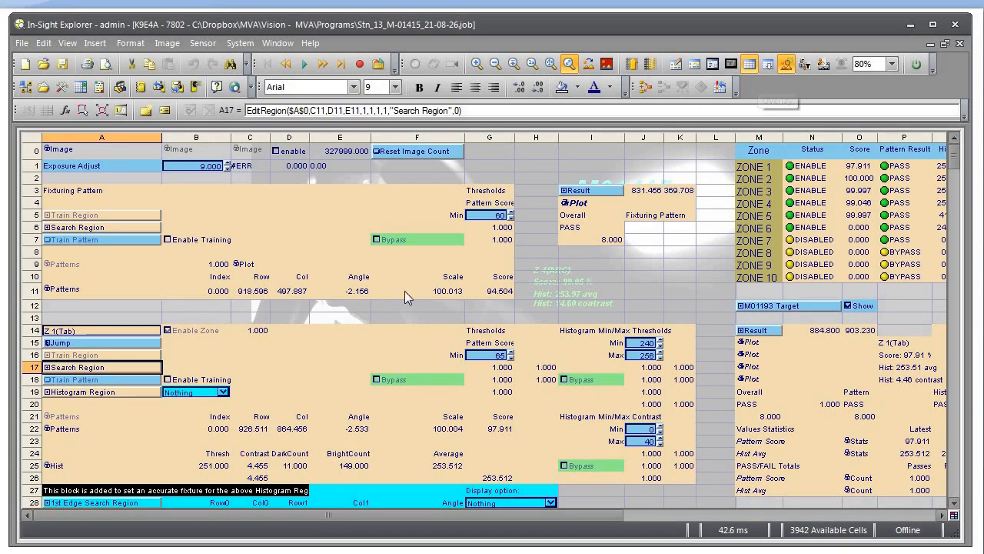
# Review the Z 1(Tab), Z 2(Rib) and Z 3(FRT TIP) inspection blocks, and switch to the Inspection Identification Methods slide
pyautogui.scroll(-2, 307, 284)
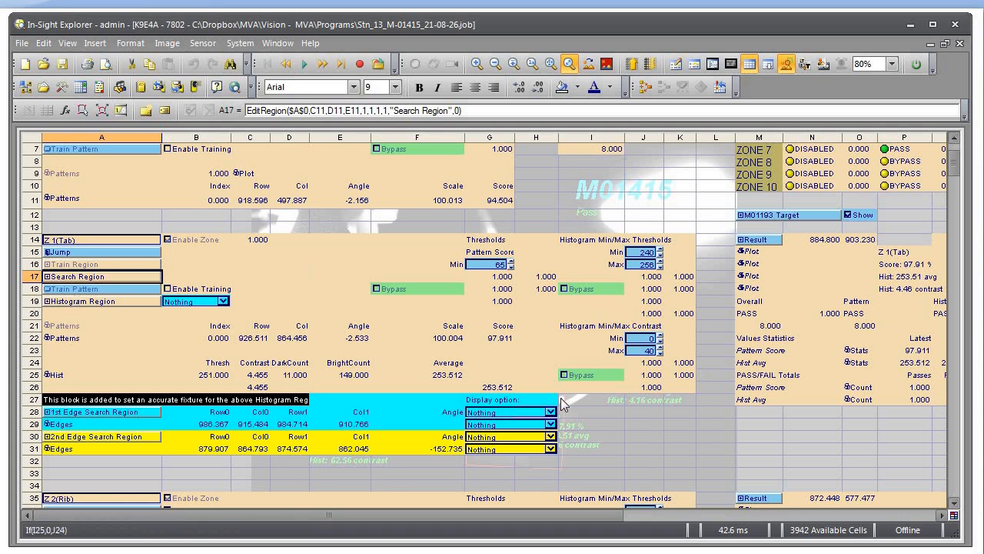
pyautogui.scroll(-7, 524, 367)
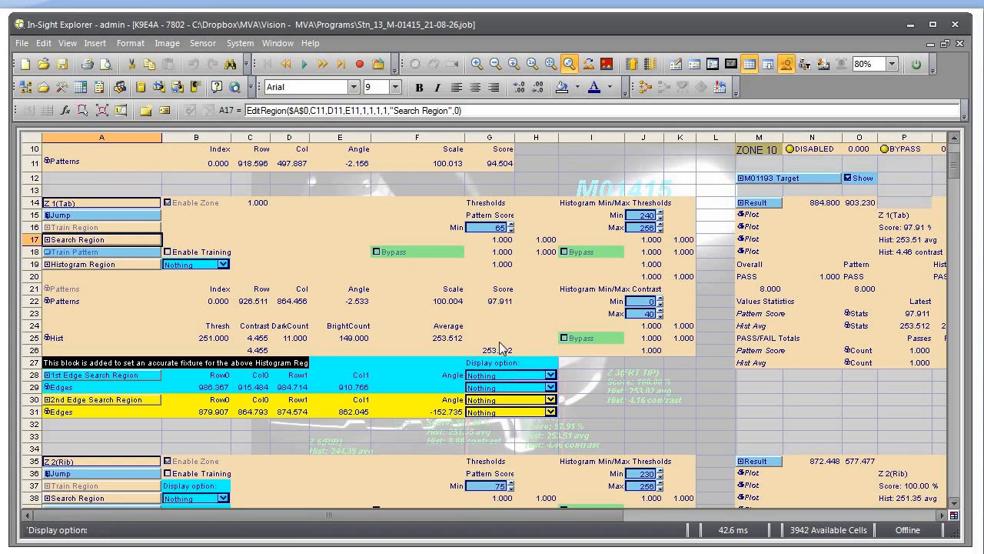
pyautogui.scroll(-5, 467, 368)
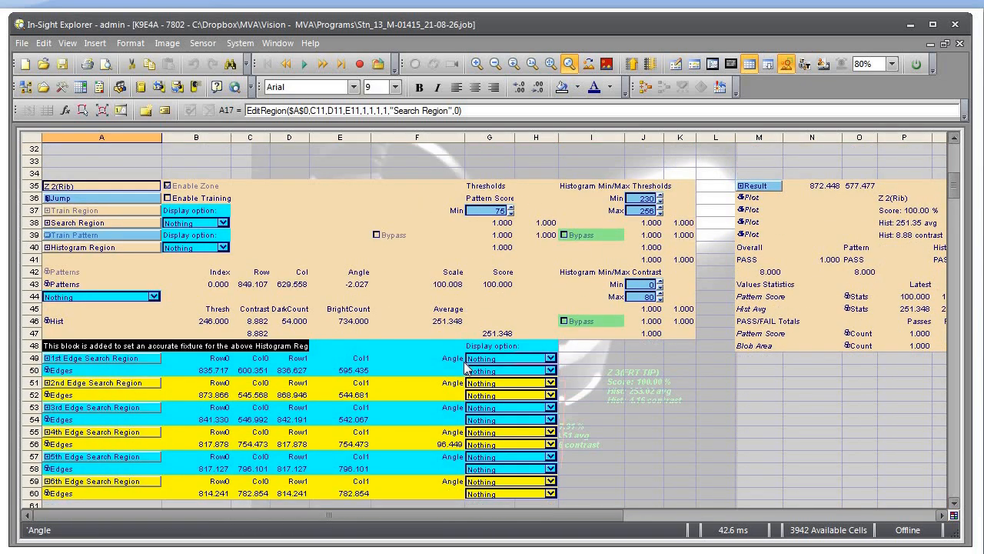
pyautogui.scroll(-2, 350, 330)
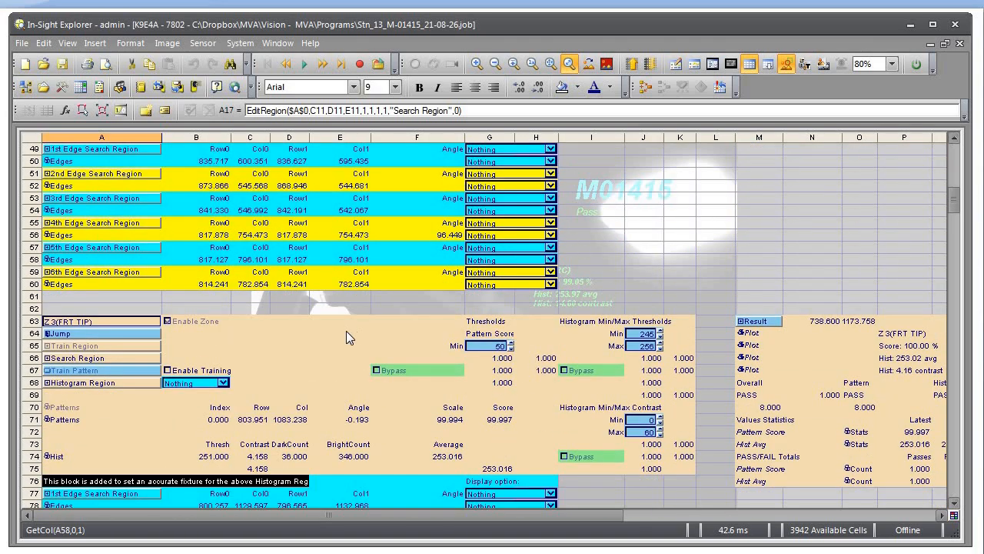
pyautogui.scroll(-4, 394, 315)
pyautogui.scroll(-1, 394, 311)
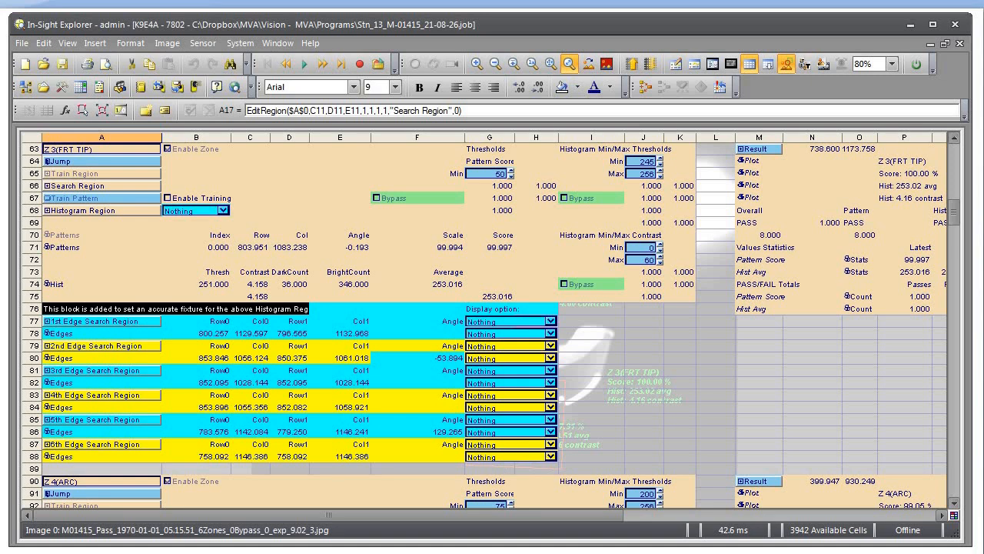
pyautogui.moveTo(175, 552)
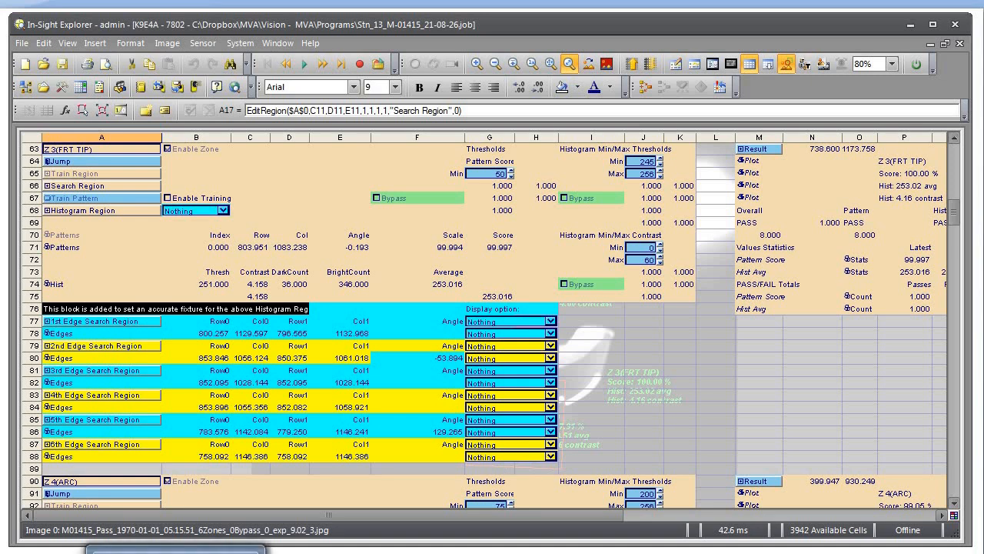
pyautogui.click(175, 549)
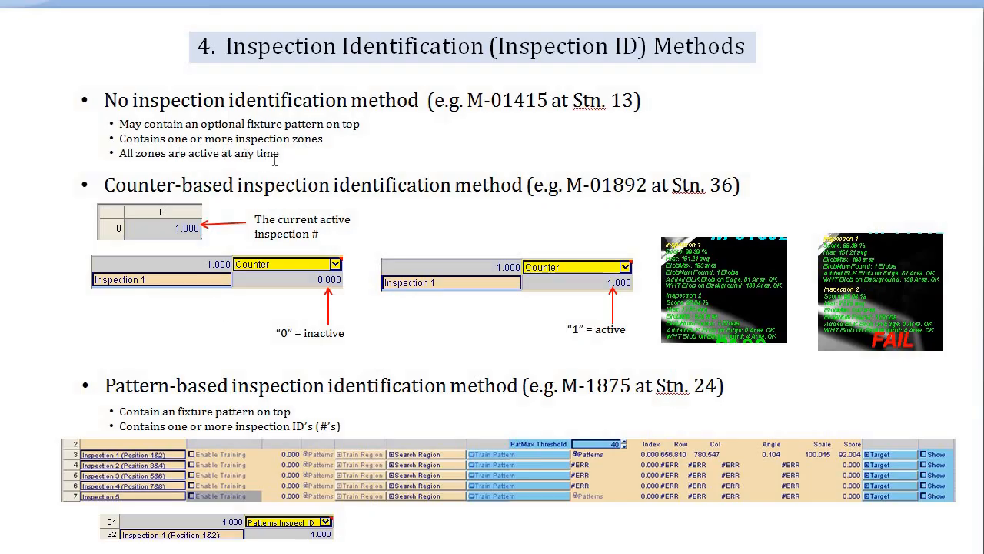
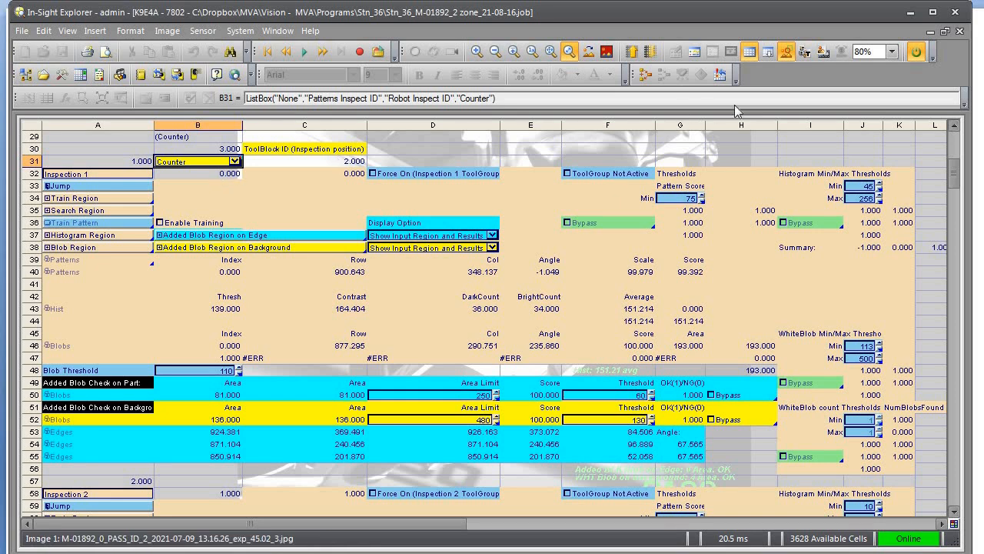
# Show the filmstrip in the Stn_36_M-01892_2 zone_21-08-16 job and view the current part image with its inspection results
pyautogui.click(824, 54)
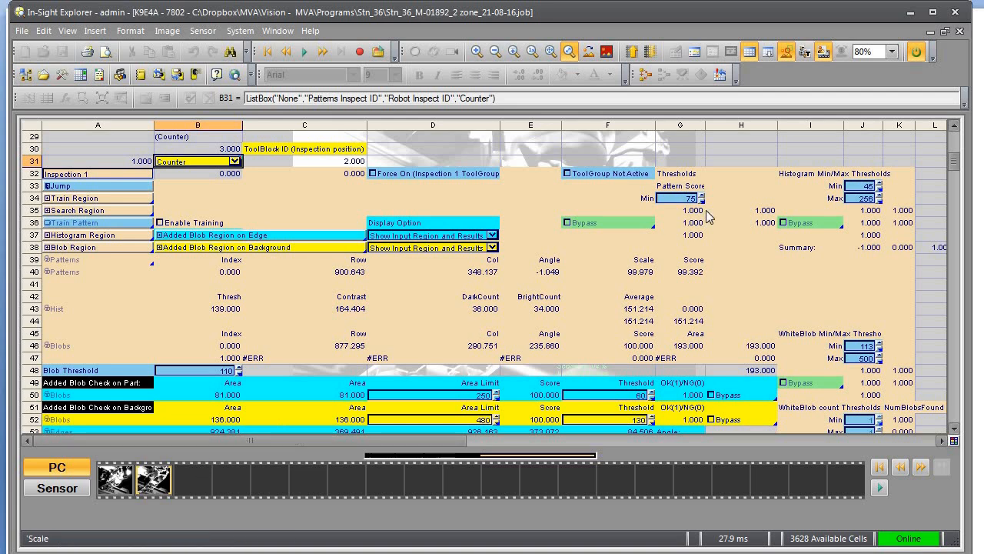
pyautogui.click(750, 52)
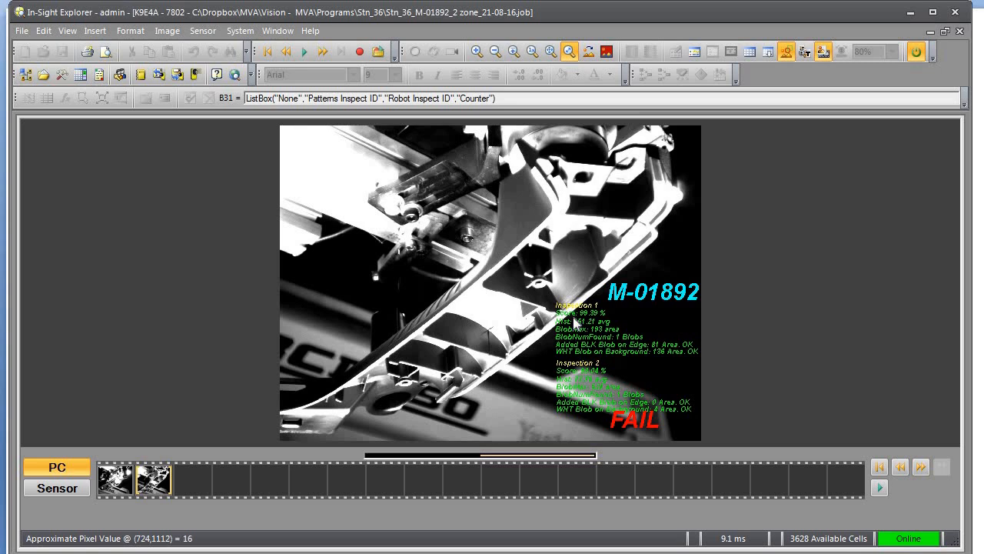
pyautogui.click(748, 54)
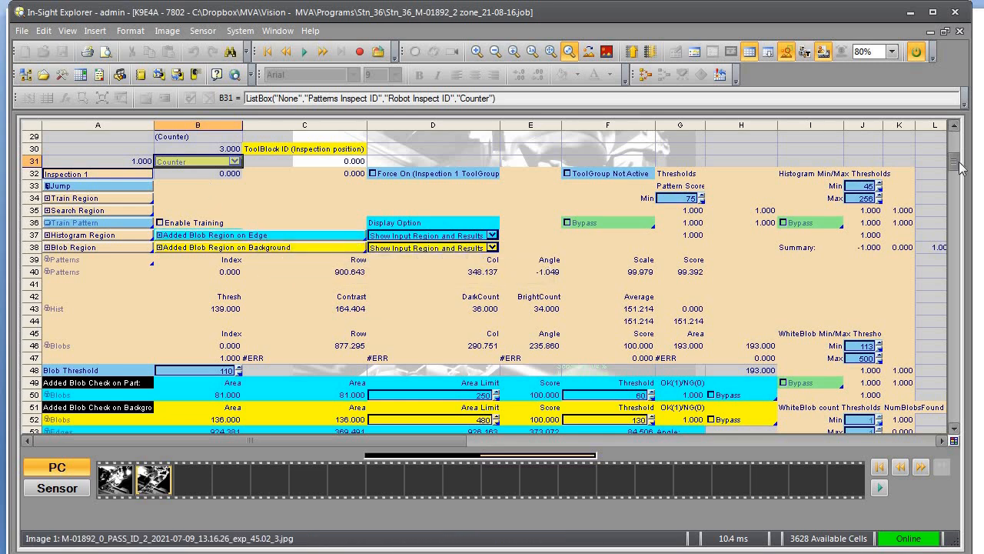
# Compare the active flags of the Inspection 1 and Inspection 2 blocks and the Counter setting above them
pyautogui.scroll(-7, 442, 346)
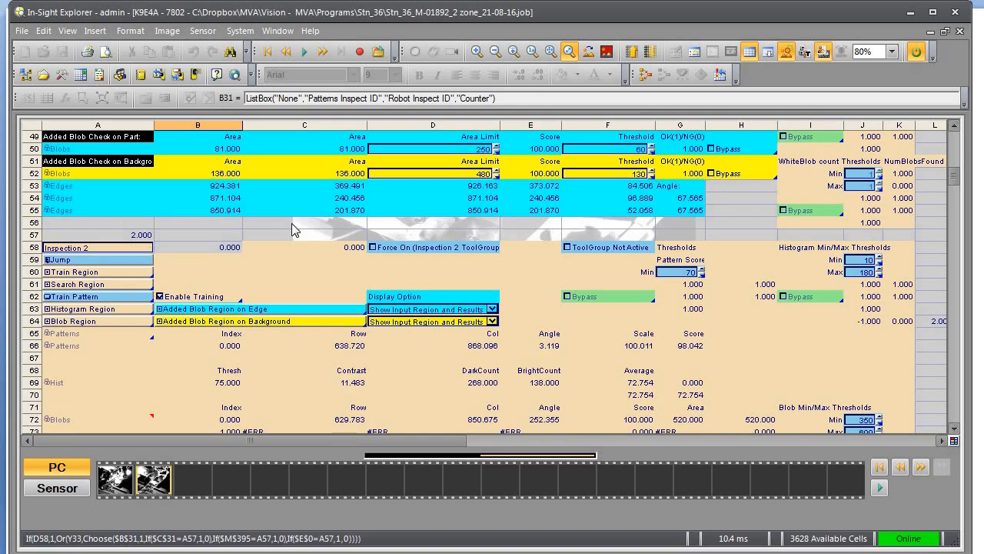
pyautogui.moveTo(958, 171)
pyautogui.mouseDown()
pyautogui.moveTo(958, 134)
pyautogui.moveTo(958, 156)
pyautogui.mouseUp()
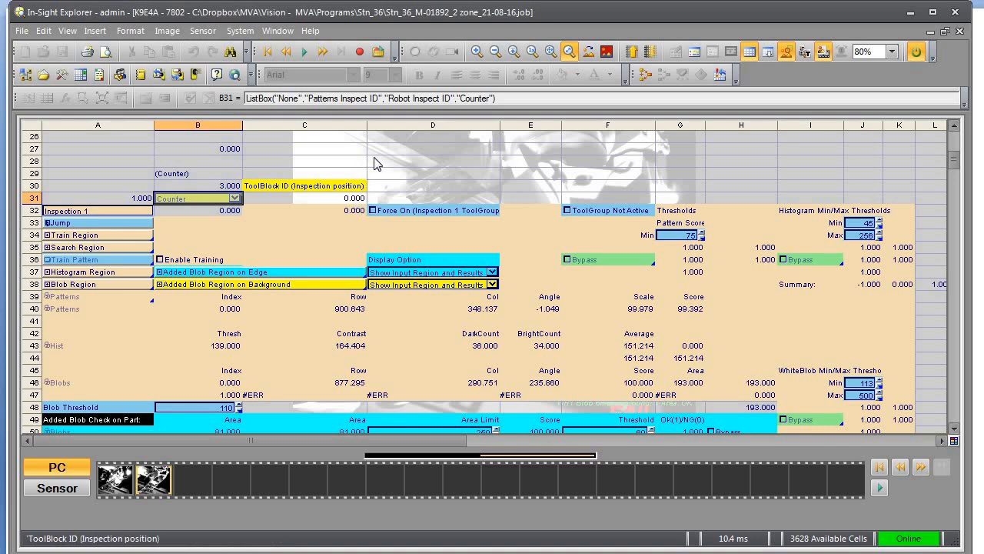
pyautogui.click(377, 163)
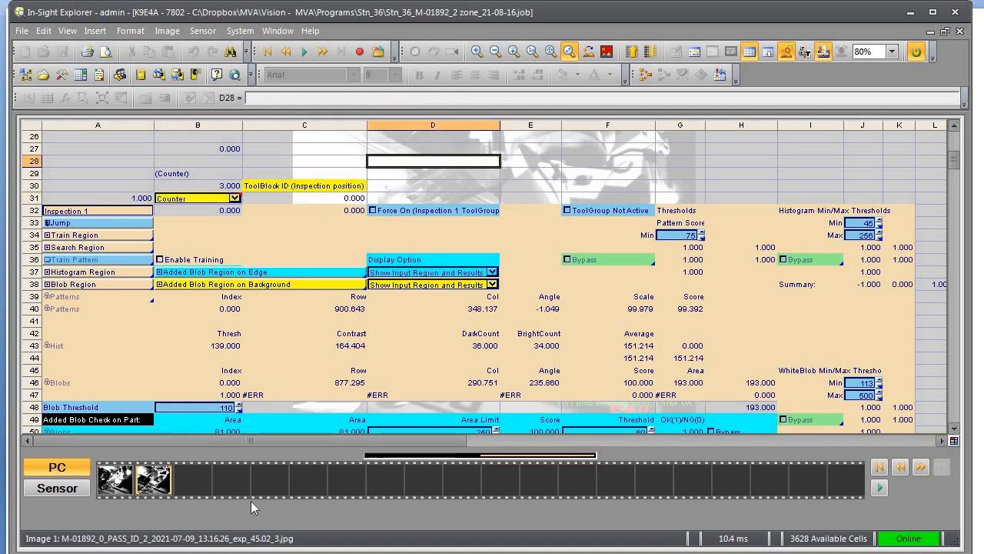
# Load the first filmstrip image and check the active flags of Inspection 1 and Inspection 2 in the spreadsheet
pyautogui.click(749, 55)
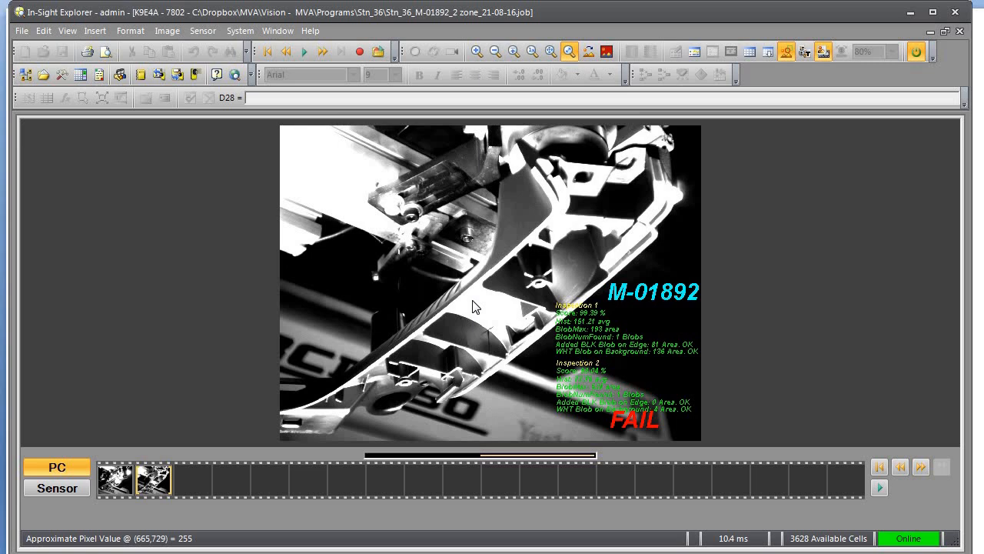
pyautogui.click(115, 480)
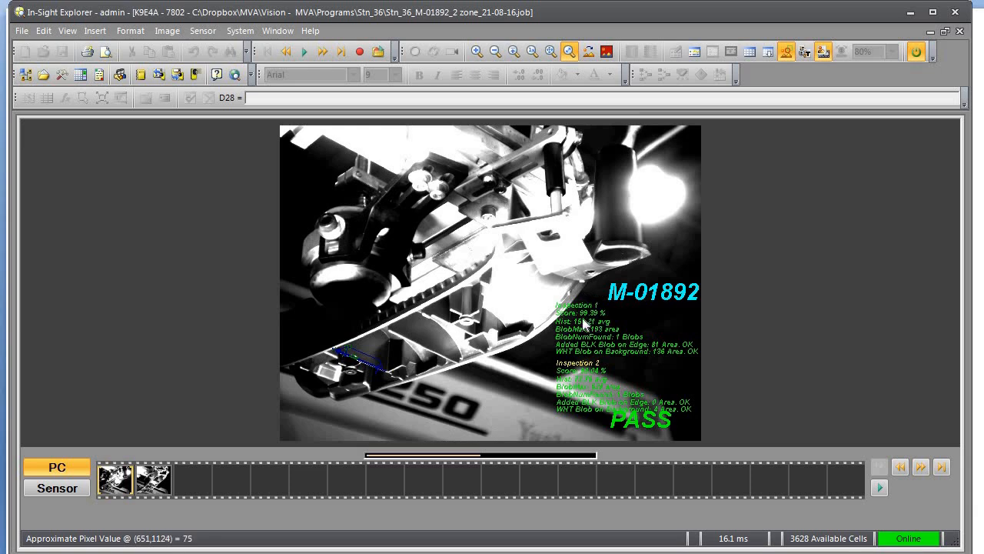
pyautogui.click(749, 51)
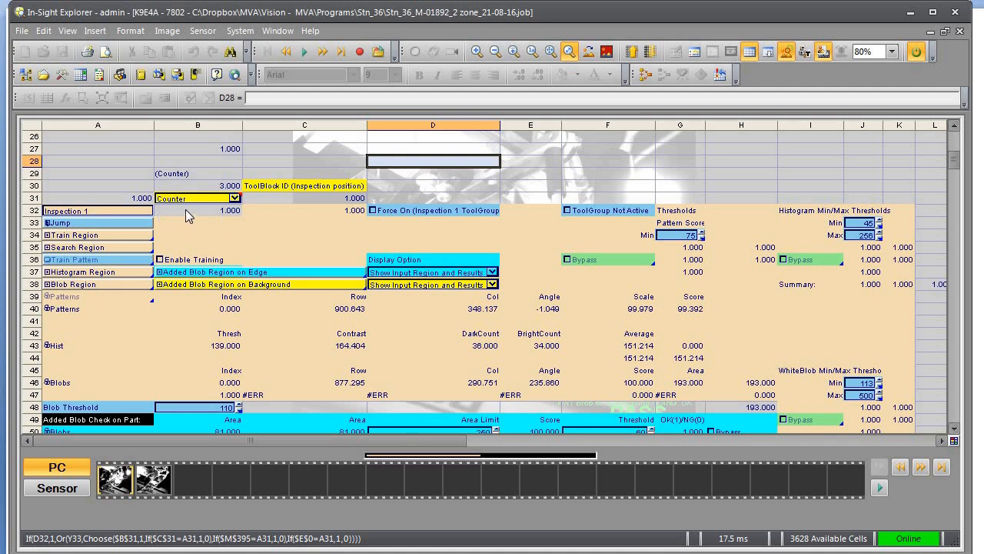
pyautogui.click(248, 225)
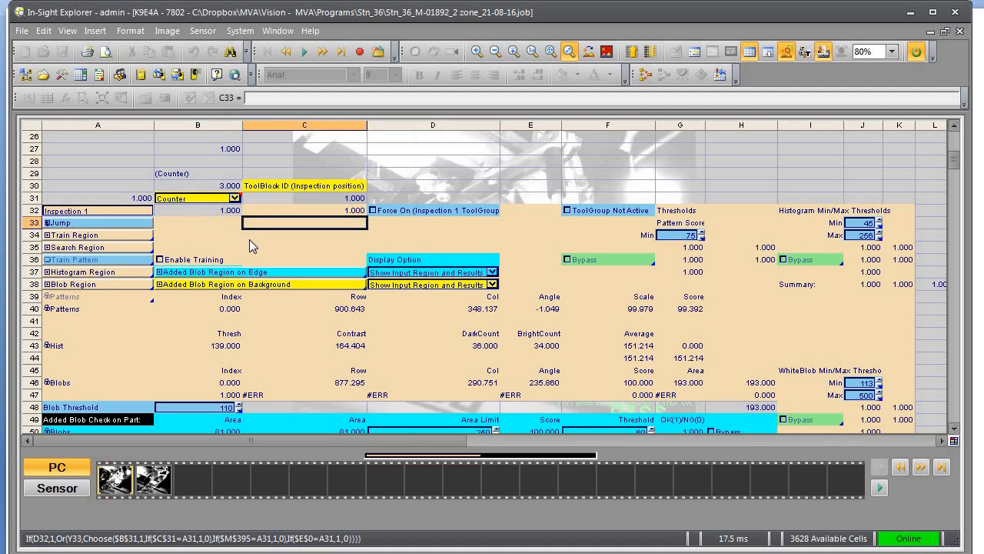
pyautogui.scroll(-6, 254, 245)
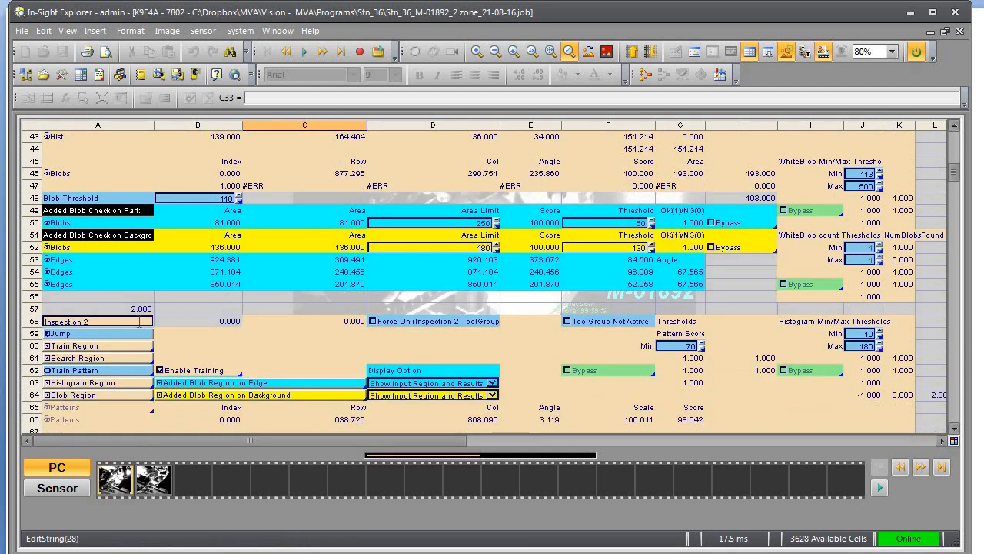
pyautogui.scroll(4, 227, 318)
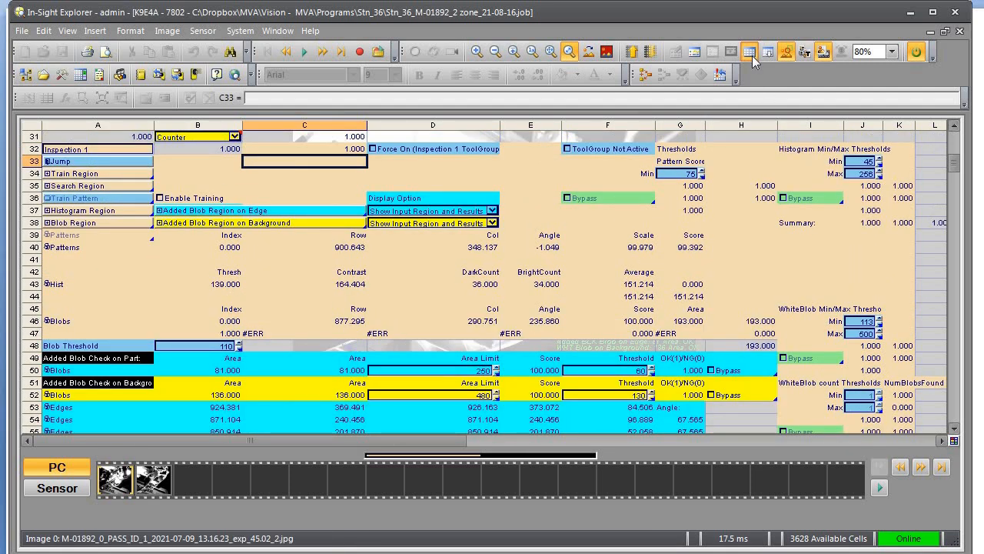
# Load the second filmstrip image and view its inspection results over the part
pyautogui.click(751, 53)
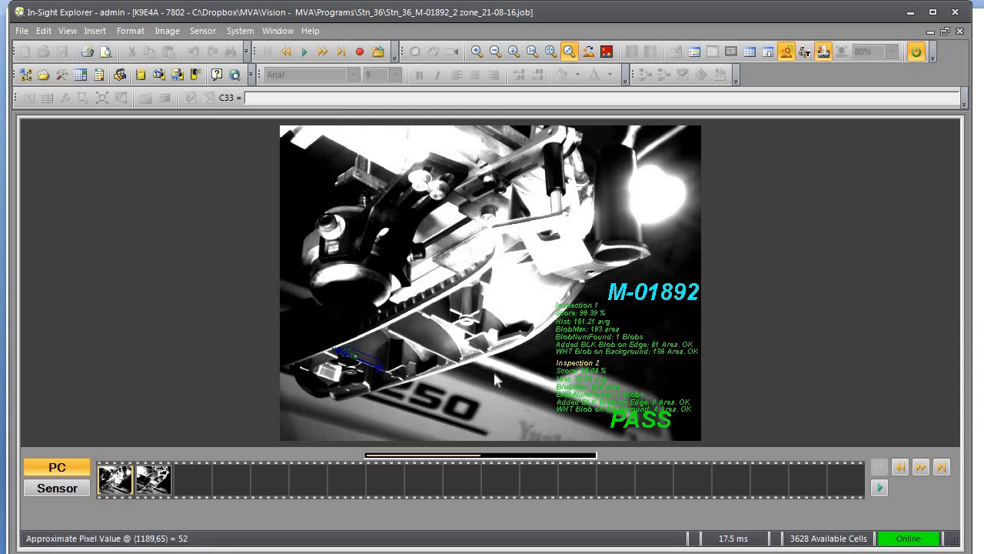
pyautogui.click(156, 477)
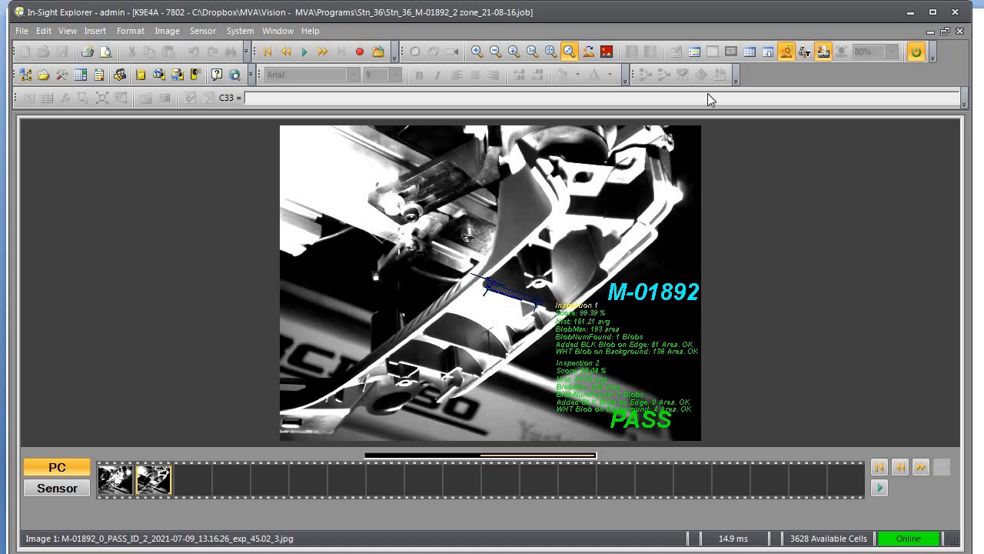
# Check the active flags of Inspection 1 and Inspection 2 for the second filmstrip image and return to the image view
pyautogui.click(749, 53)
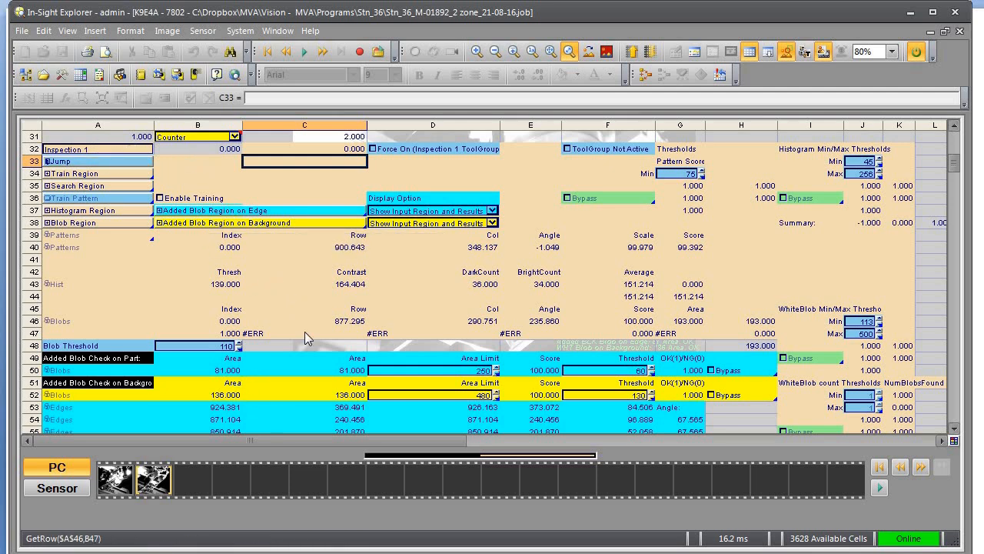
pyautogui.moveTo(953, 164); pyautogui.dragTo(953, 182)
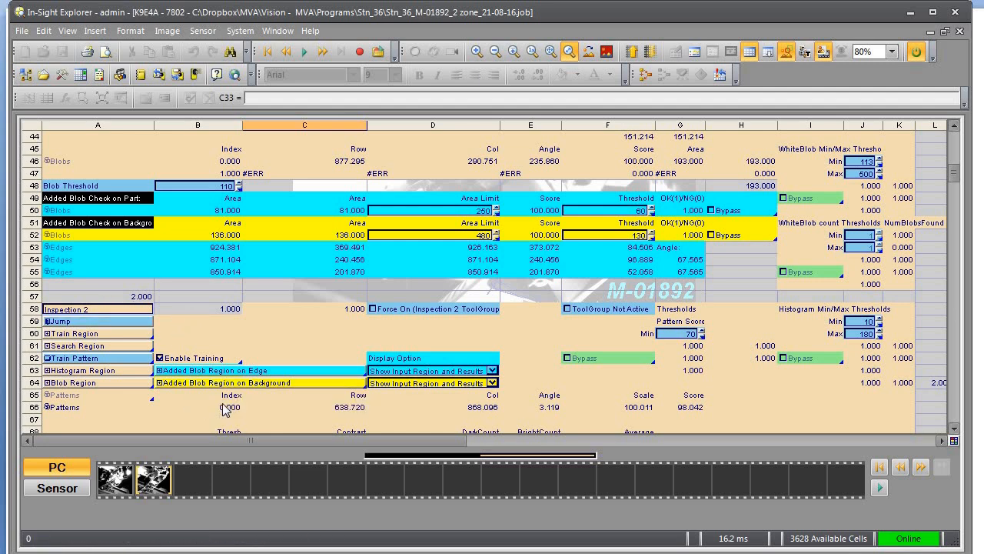
pyautogui.click(749, 52)
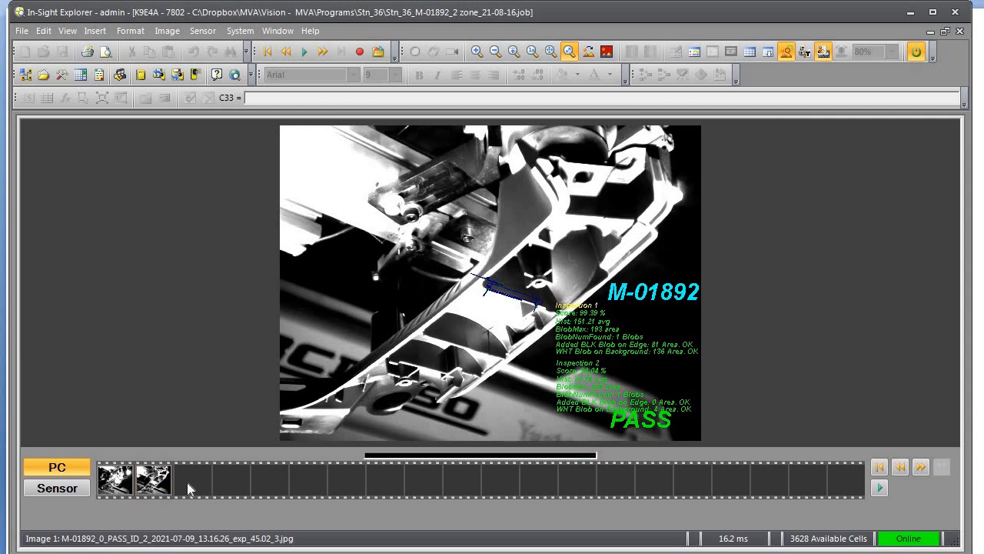
pyautogui.click(146, 486)
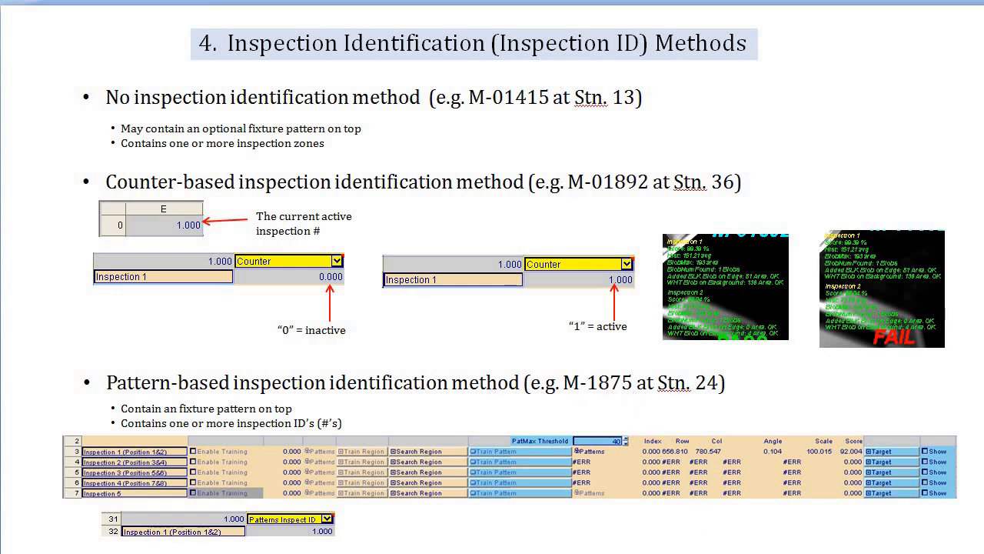
# Switch to the Stn_24_M-01875_8-zone_21-06-17 job in In-Sight Explorer and show the inspection pattern rows at the top of its spreadsheet
pyautogui.hotkey('alt', 'Tab')
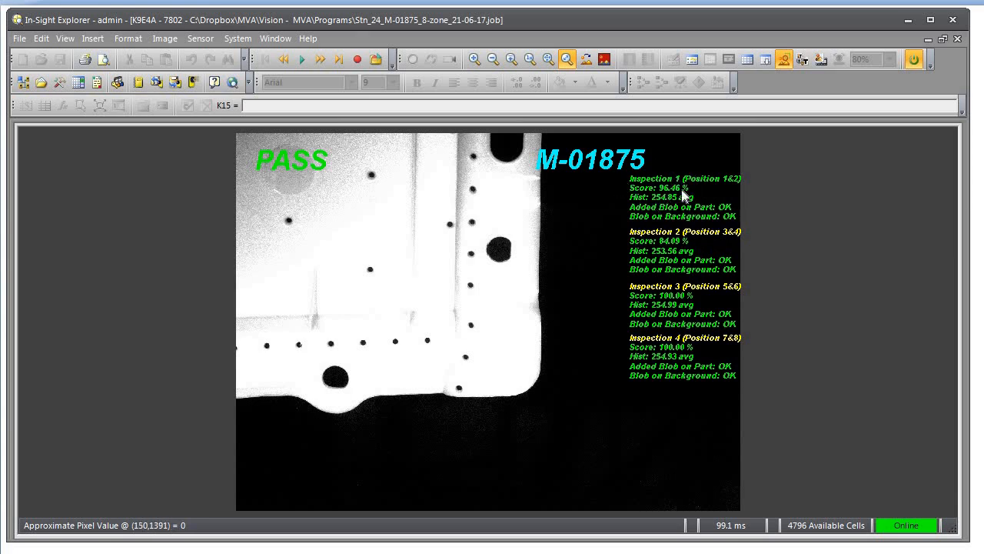
pyautogui.click(744, 67)
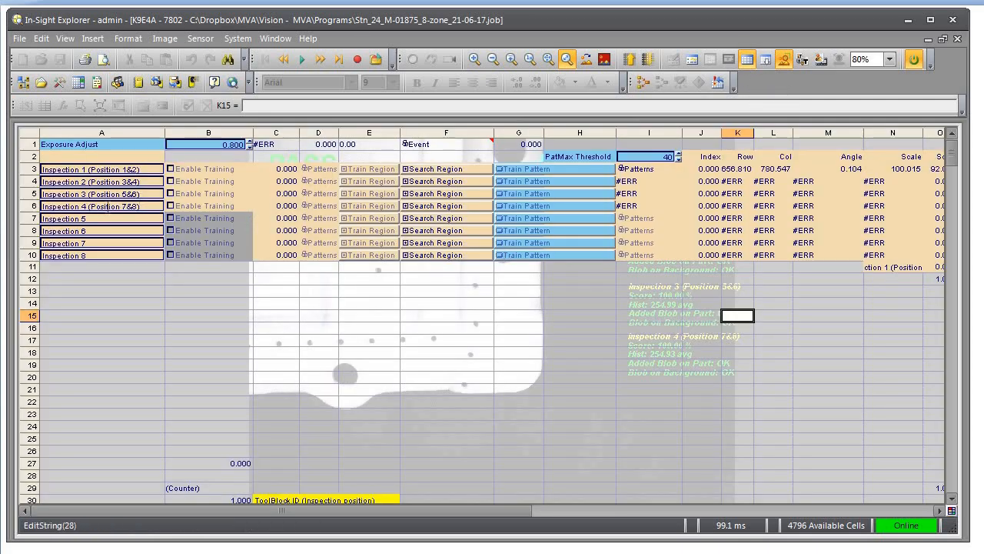
pyautogui.scroll(1, 547, 277)
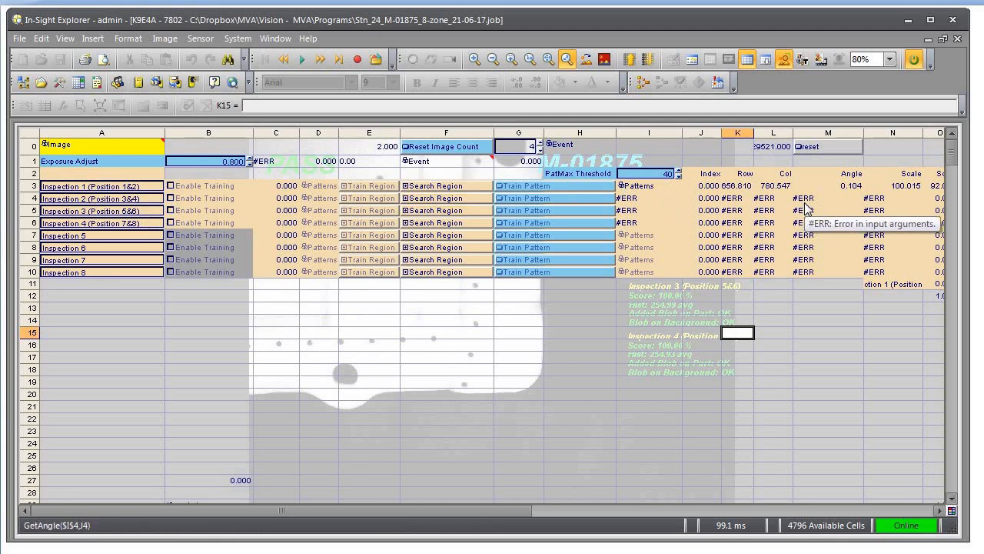
# View the trained patterns of Inspection 1 (Position 1&2) and Inspection 2 (Position 3&4) over the part image
pyautogui.click(316, 187)
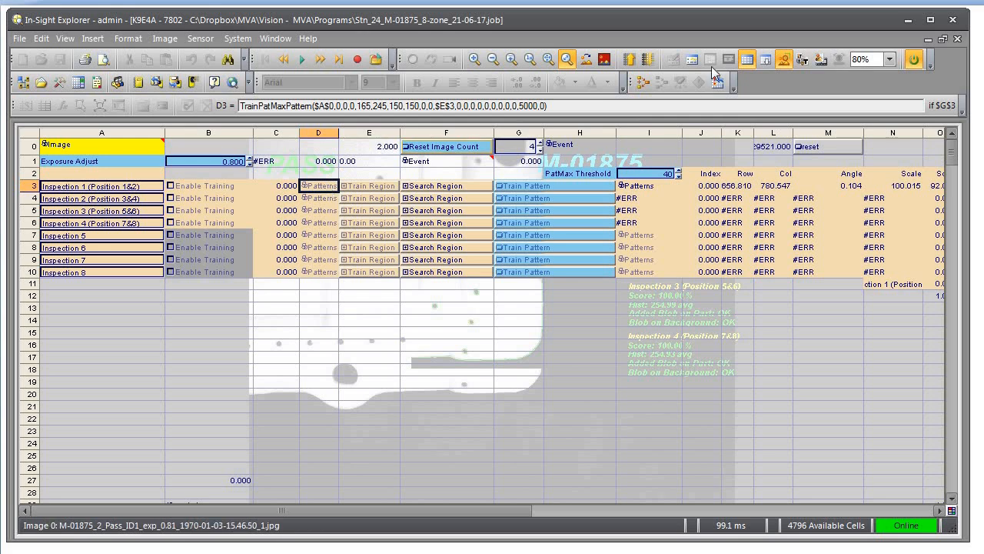
pyautogui.click(745, 60)
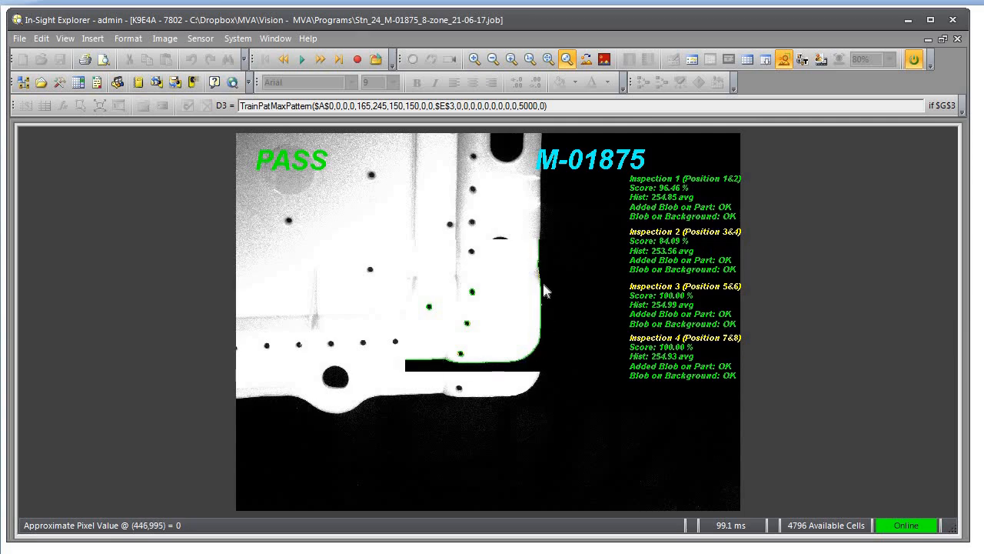
pyautogui.click(745, 60)
pyautogui.click(322, 198)
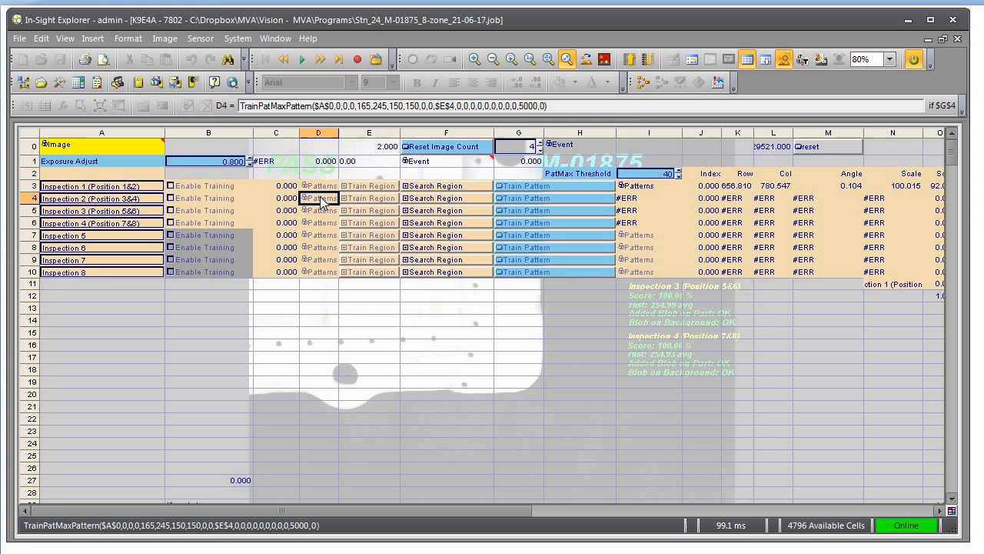
pyautogui.click(747, 59)
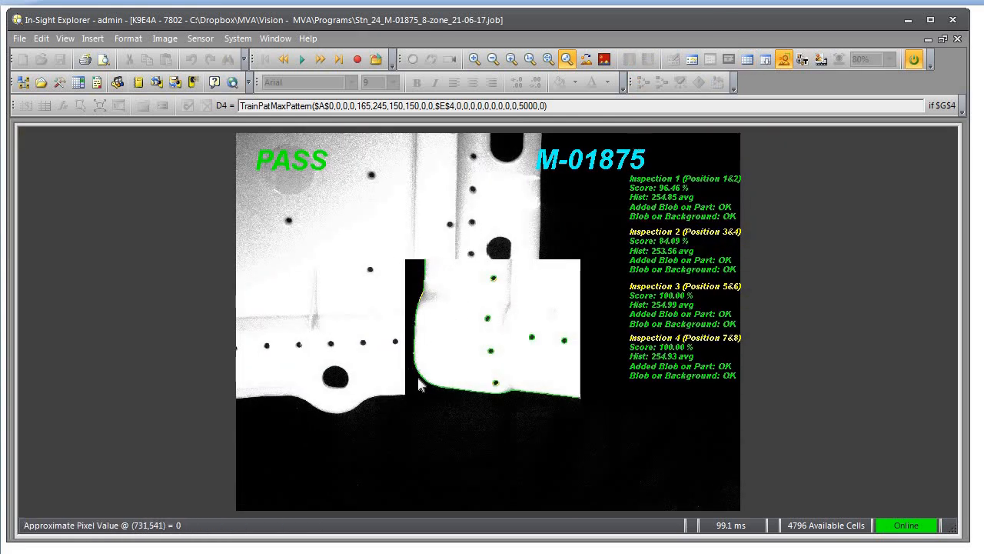
# View the trained patterns of Inspection 3 (Position 5&6) and Inspection 4 (Position 7&8) over the part image
pyautogui.click(747, 59)
pyautogui.click(311, 210)
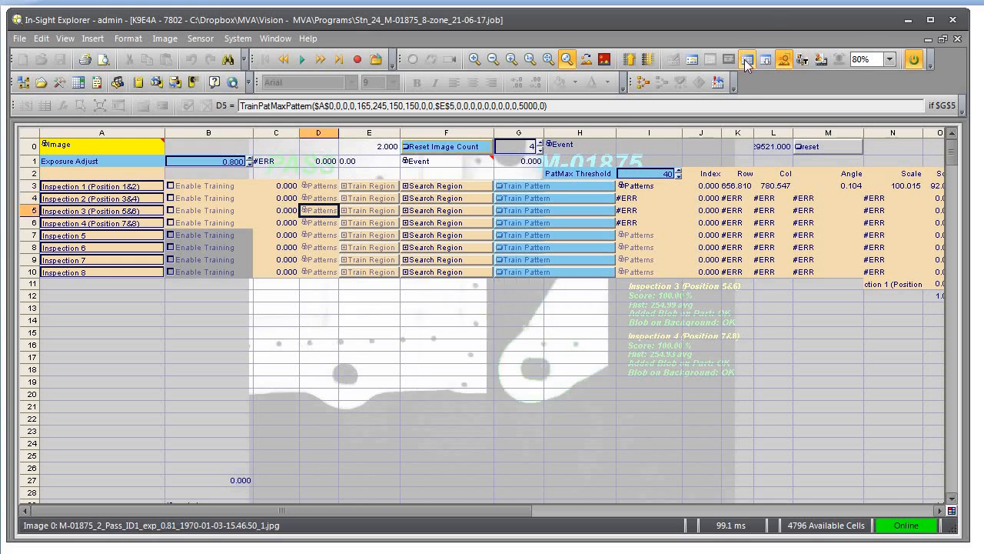
pyautogui.click(746, 60)
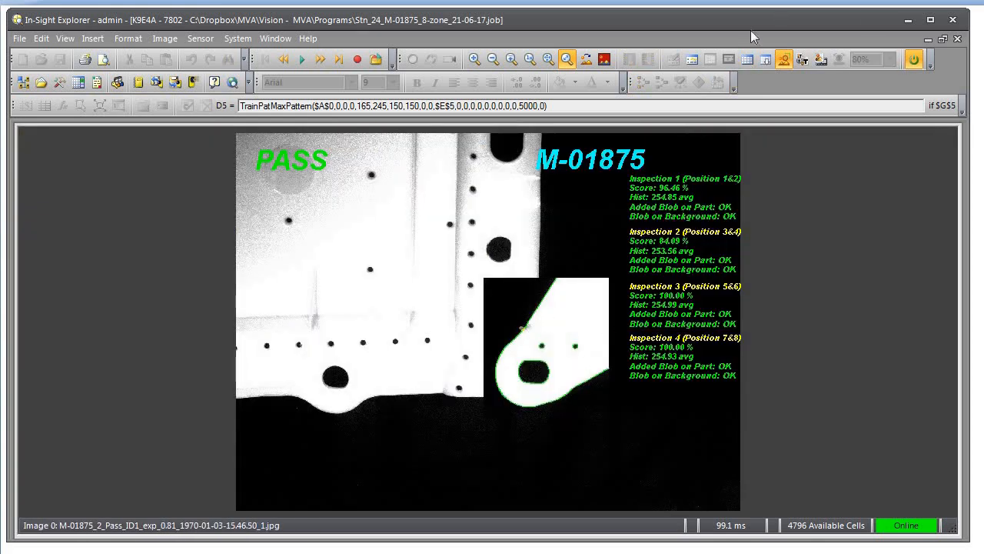
pyautogui.click(747, 59)
pyautogui.click(317, 224)
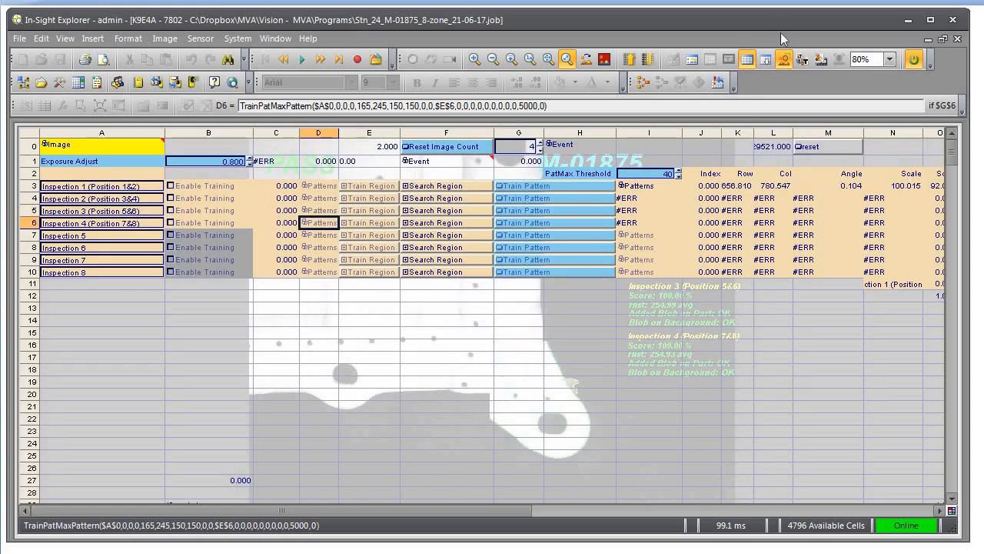
pyautogui.click(746, 59)
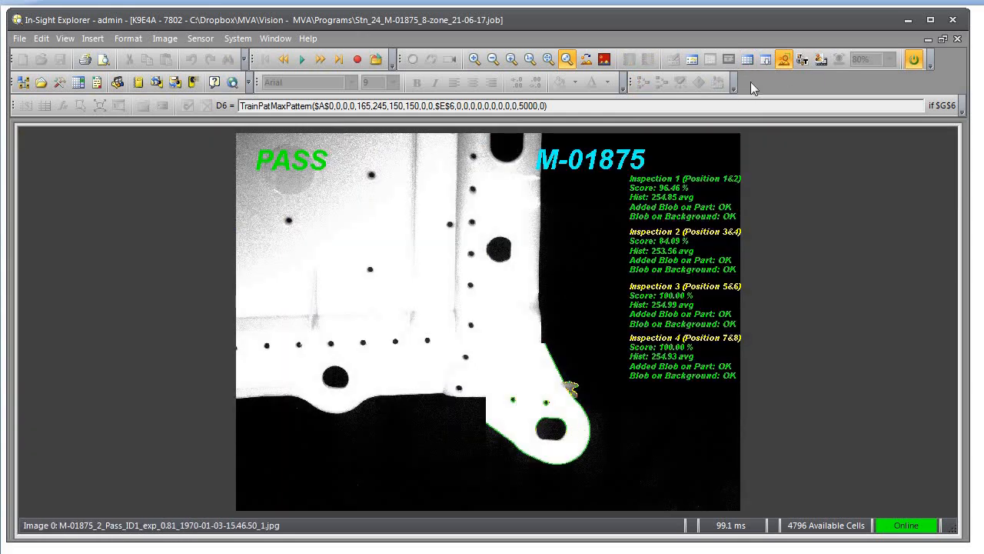
pyautogui.click(749, 58)
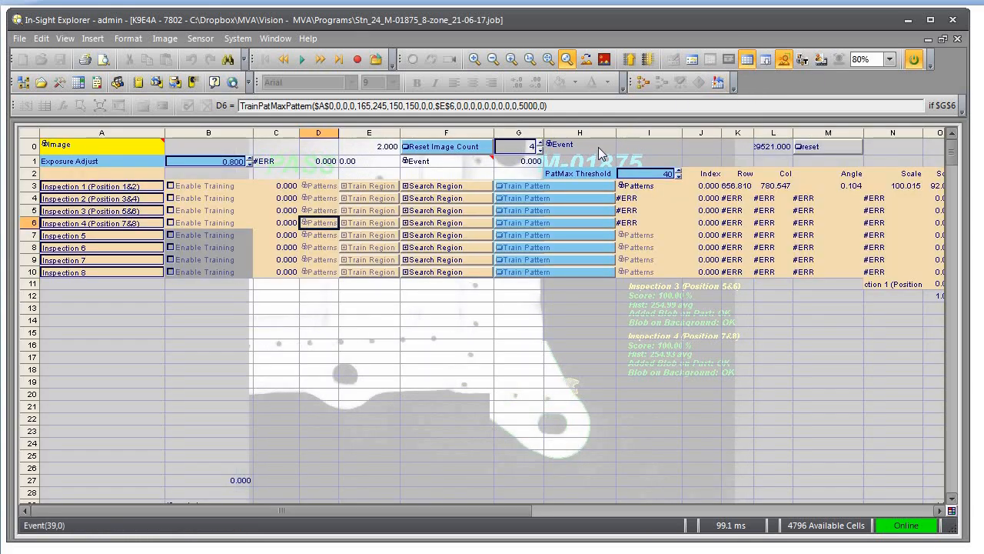
pyautogui.click(745, 61)
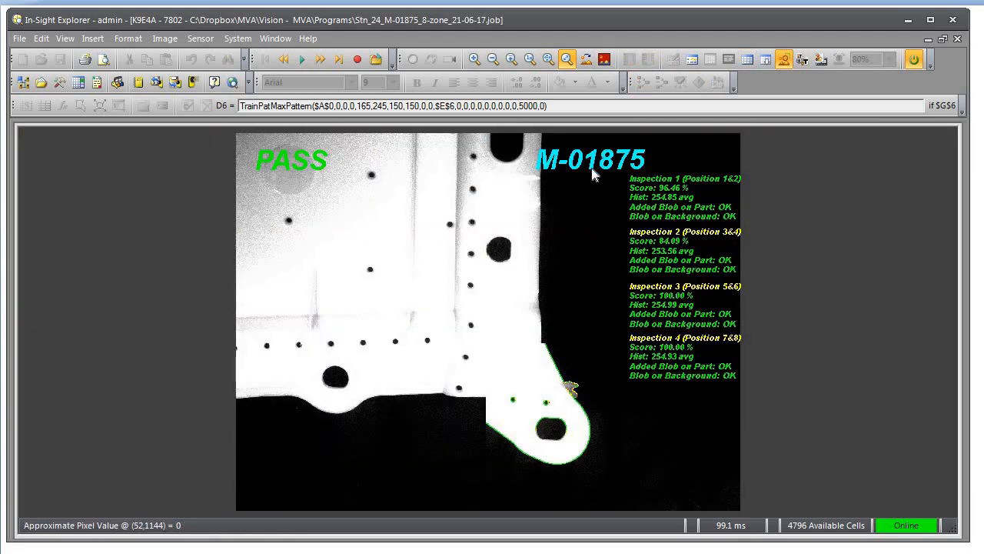
# Examine the part image without a pattern overlay and the pattern match scores of all inspections in the spreadsheet
pyautogui.click(744, 63)
pyautogui.click(744, 63)
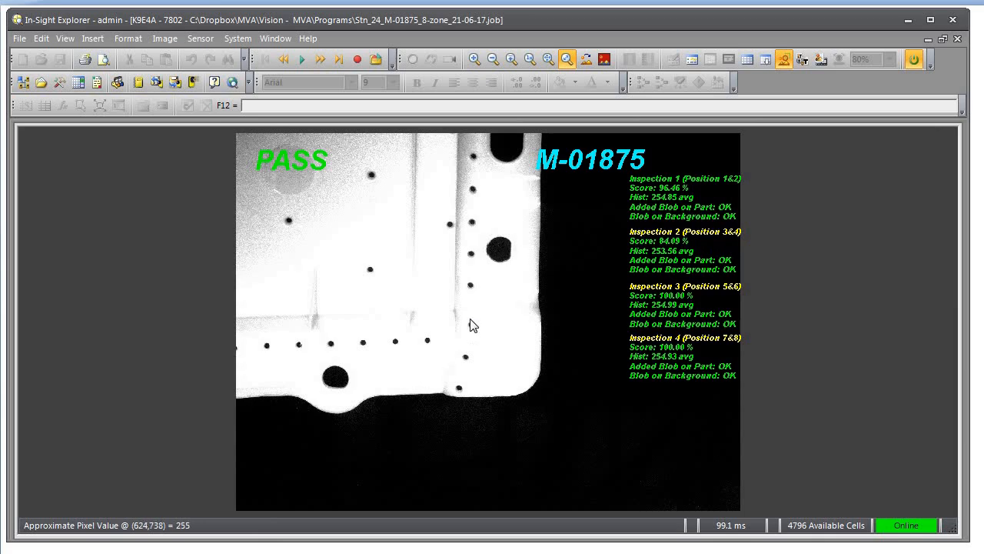
pyautogui.click(754, 63)
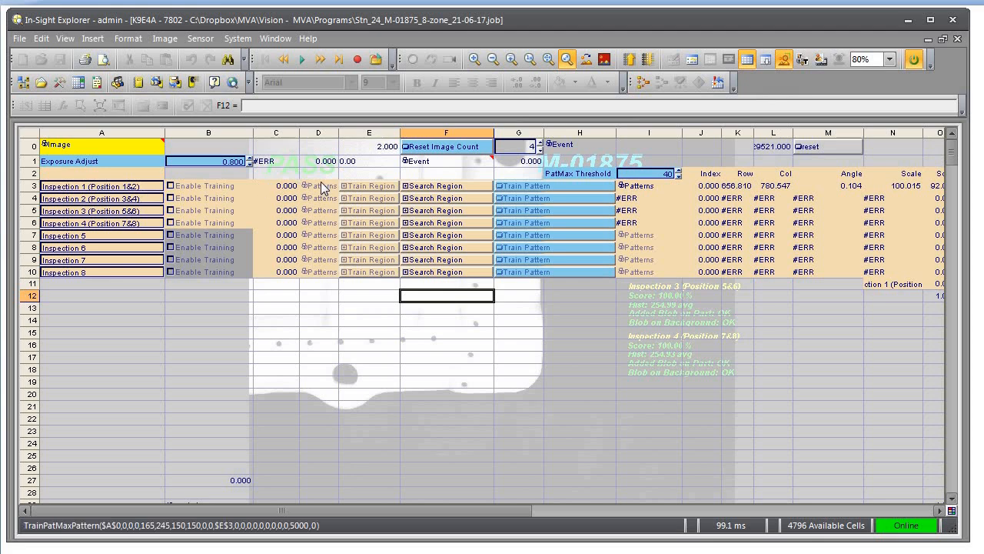
pyautogui.moveTo(444, 513); pyautogui.dragTo(578, 530)
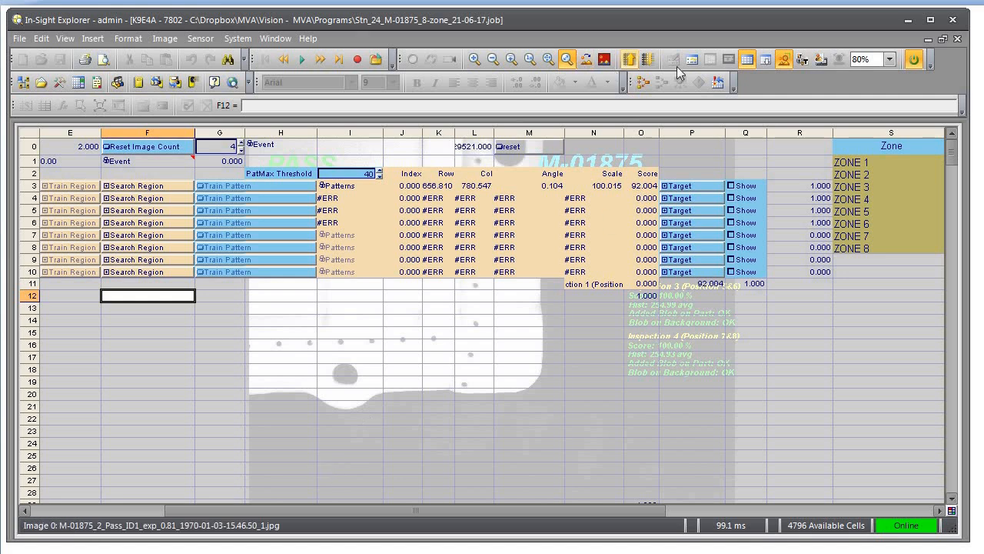
pyautogui.click(729, 60)
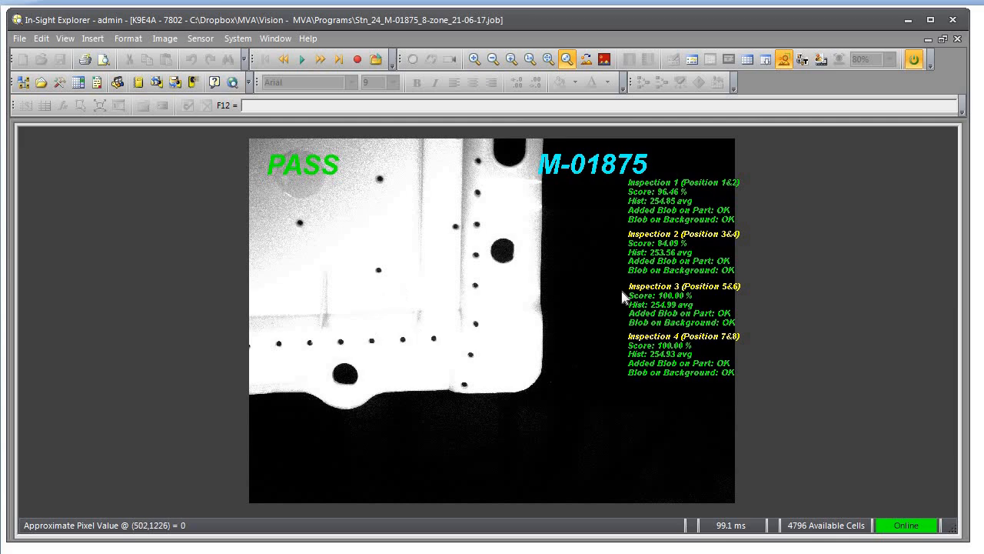
# Show the filmstrip and compare the pattern scores and resulting inspection ID for the second and first images
pyautogui.click(821, 61)
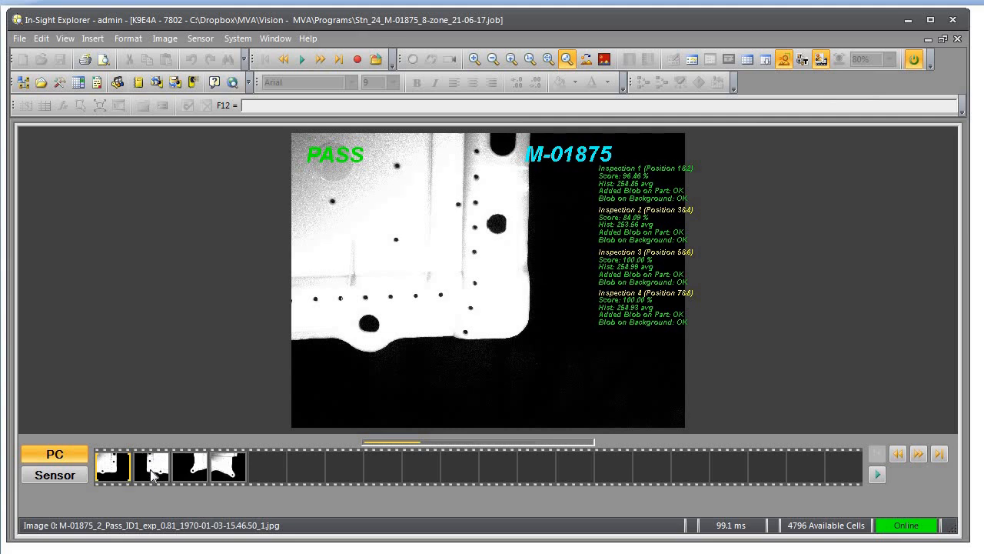
pyautogui.click(153, 474)
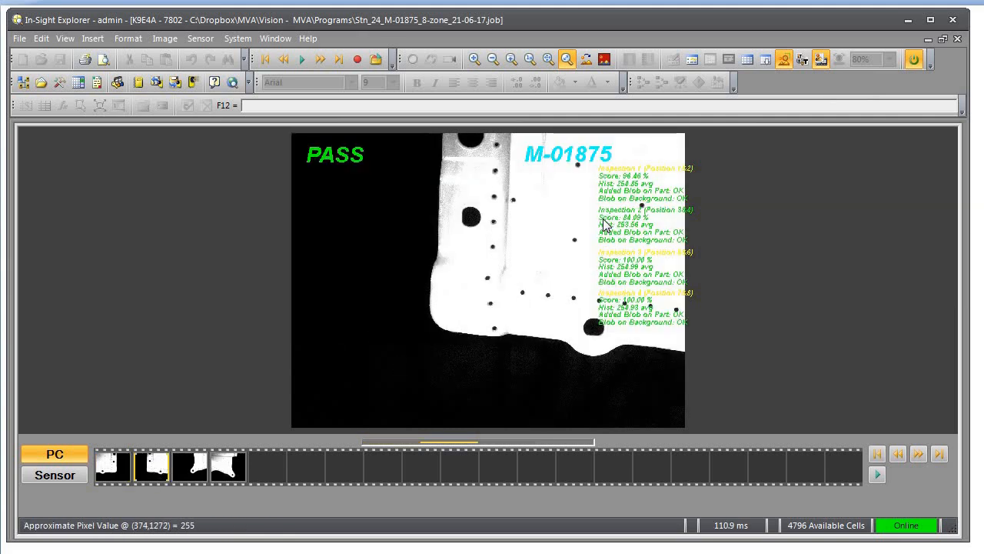
pyautogui.click(743, 62)
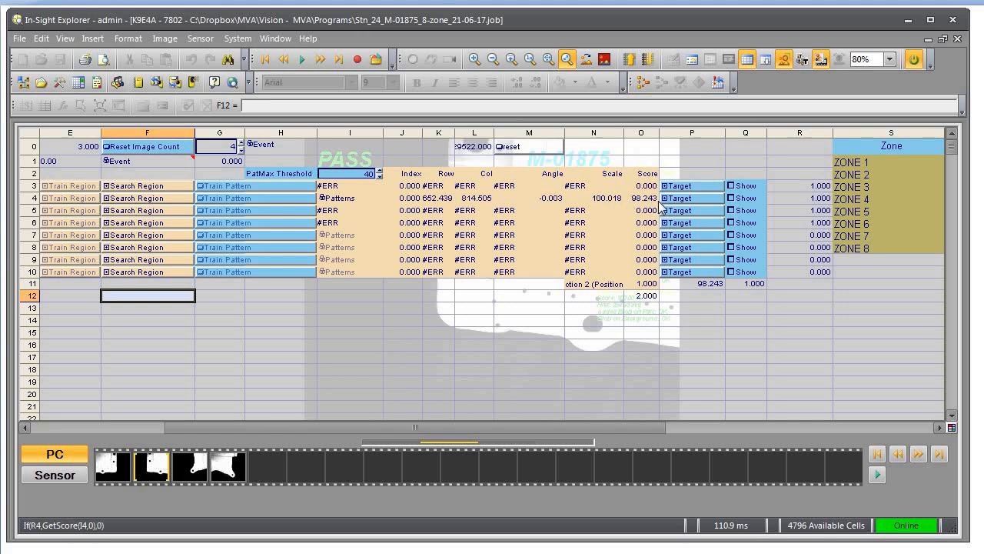
pyautogui.click(108, 472)
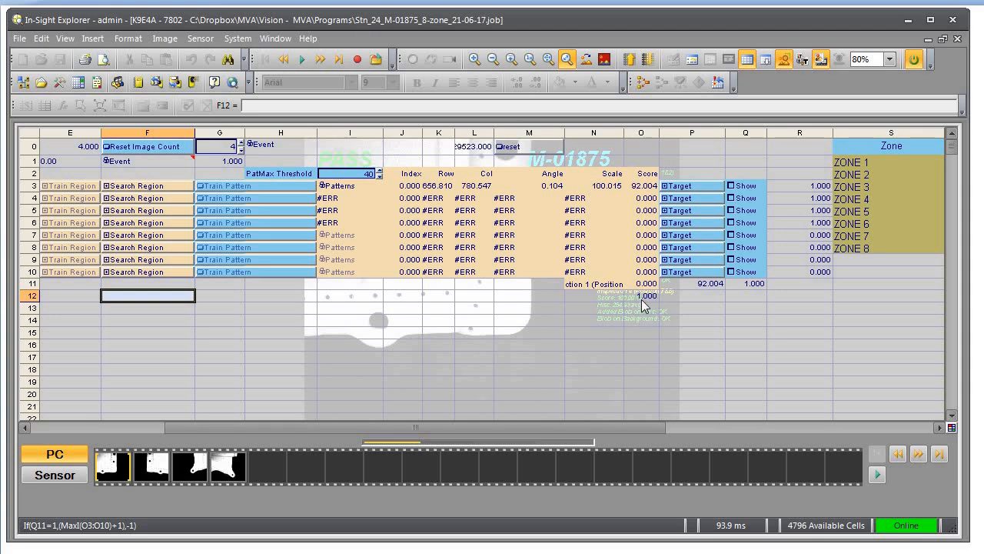
# Review the identification methods offered above the Inspection 1 block and keep Patterns Inspect ID
pyautogui.click(94, 426)
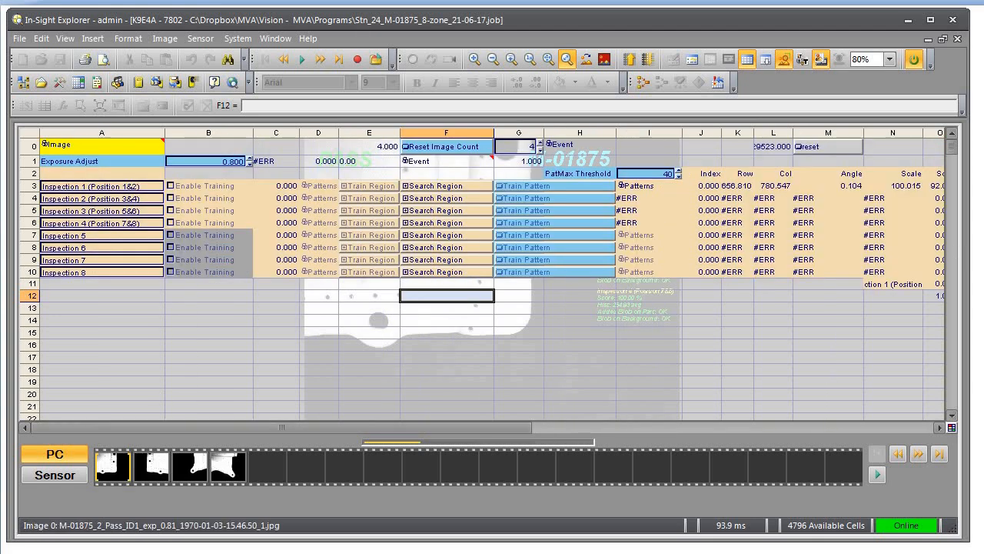
pyautogui.moveTo(951, 147); pyautogui.dragTo(956, 178)
pyautogui.moveTo(246, 159)
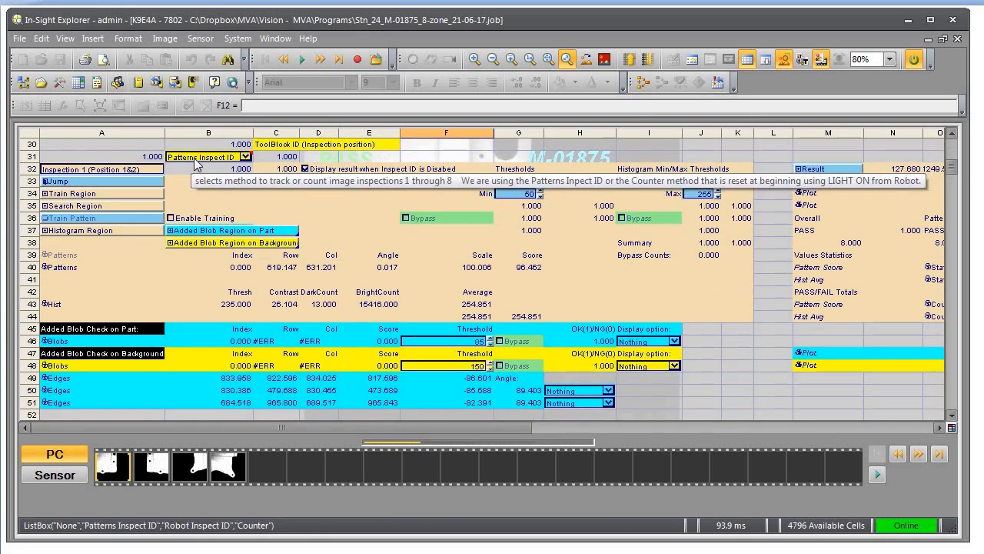
pyautogui.click(246, 156)
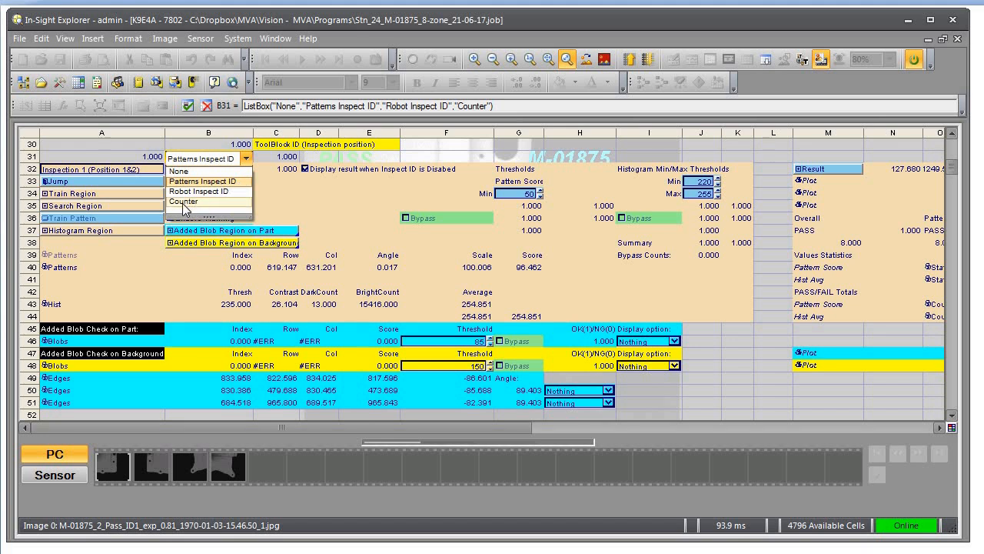
pyautogui.click(244, 183)
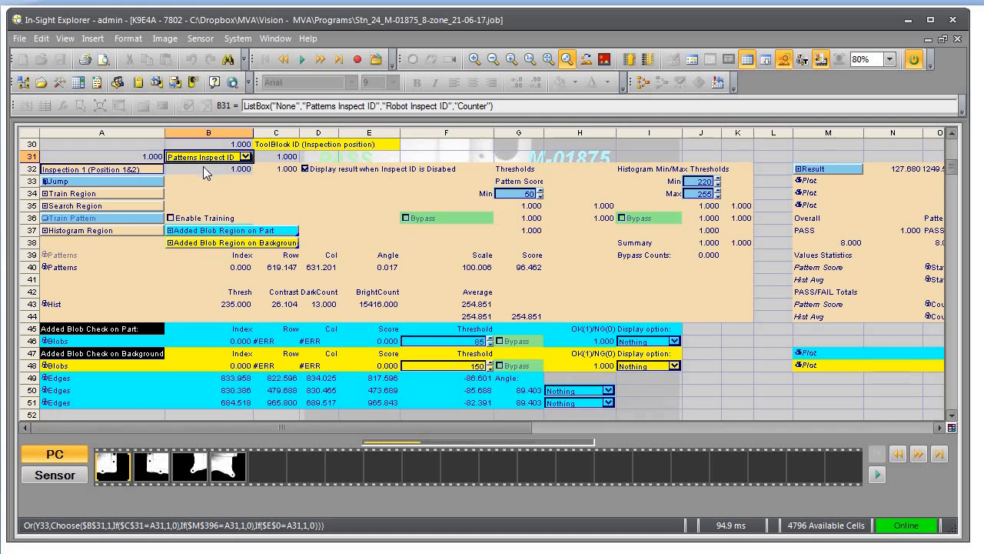
# Compare Inspection 1's active flag across the second, third and first filmstrip images and view the first image's results
pyautogui.click(162, 467)
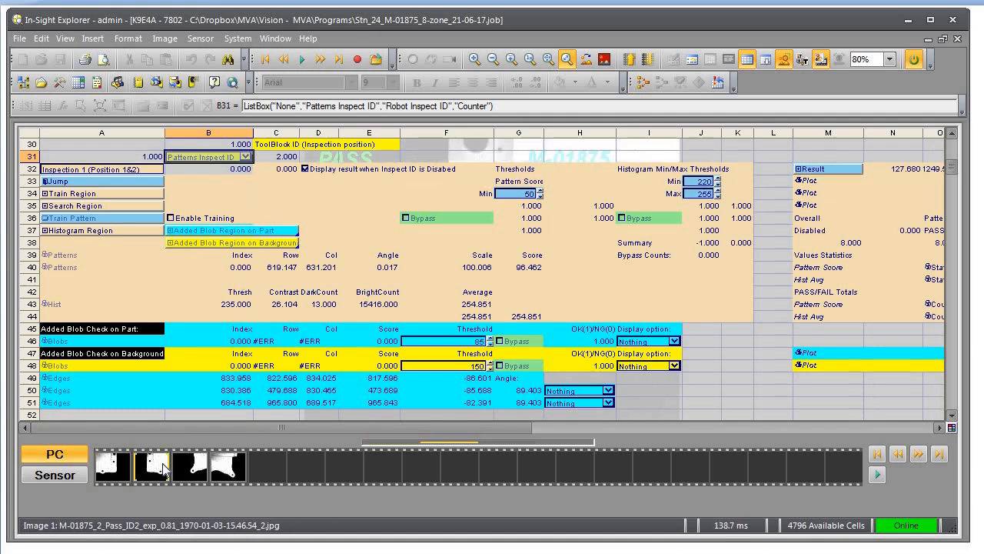
pyautogui.click(199, 470)
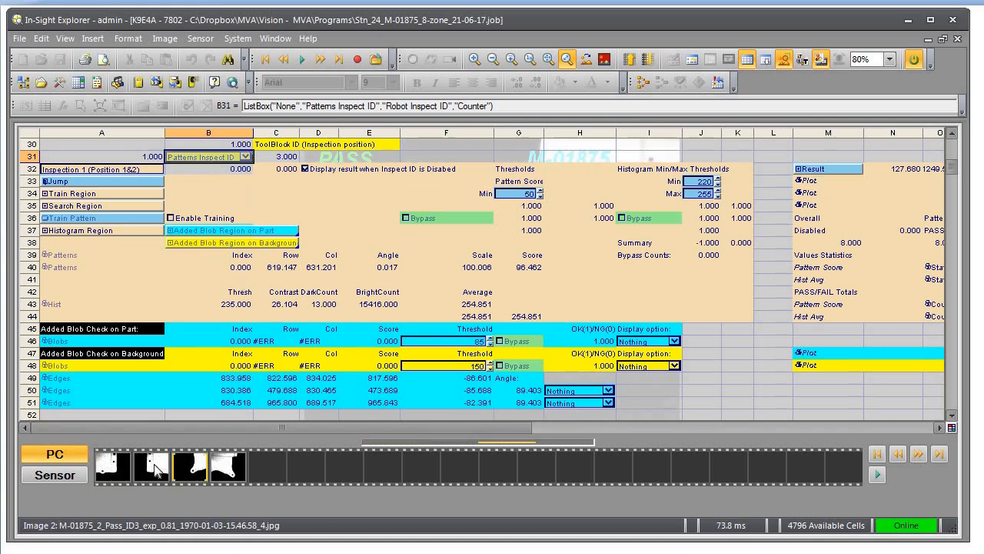
pyautogui.click(105, 472)
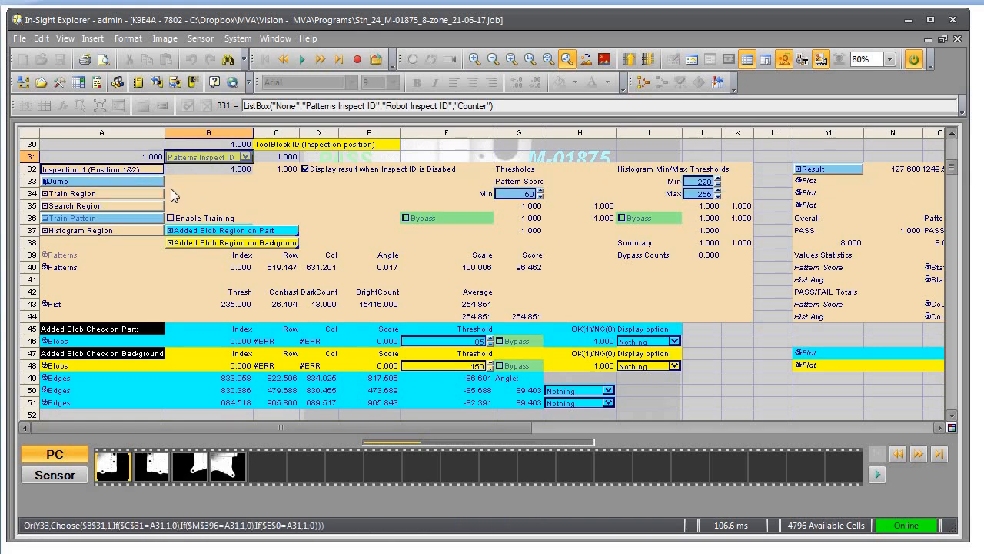
pyautogui.click(748, 59)
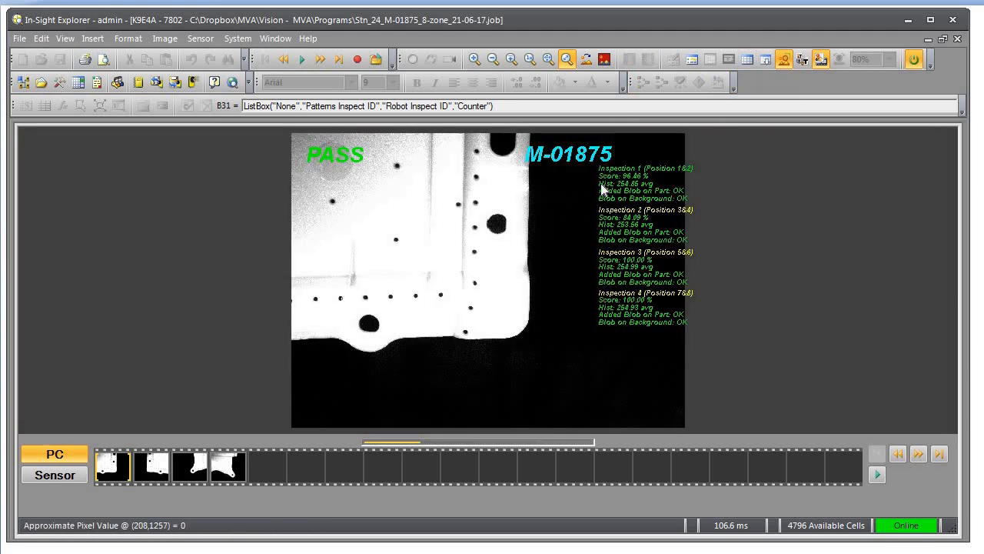